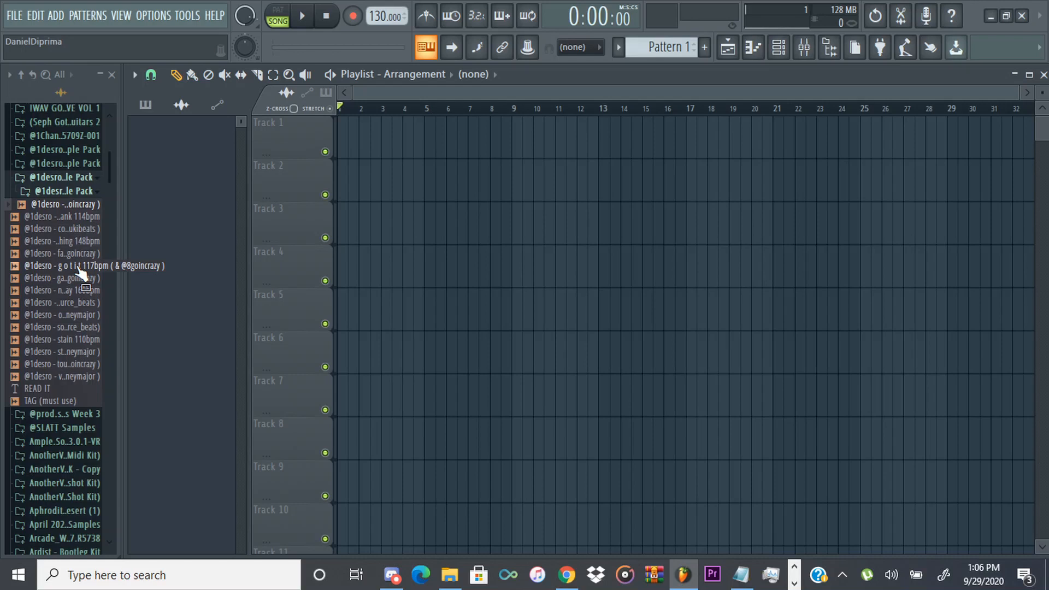
Place the "all in 124bpm" loop at the start of Track 1 and set the project tempo to 124 BPM.
drag(80, 271, 363, 116)
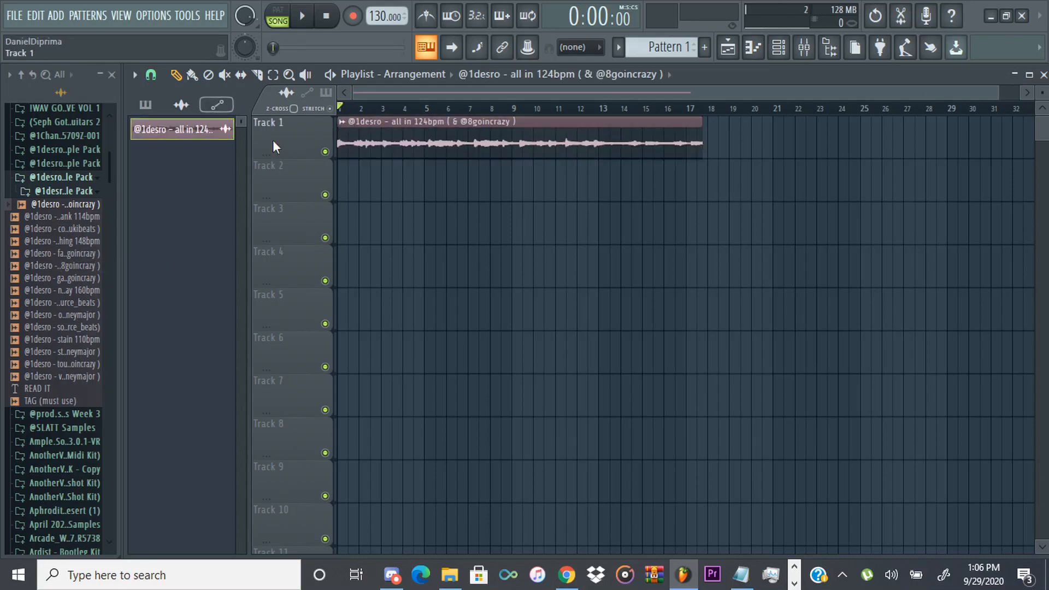
drag(401, 19, 402, 33)
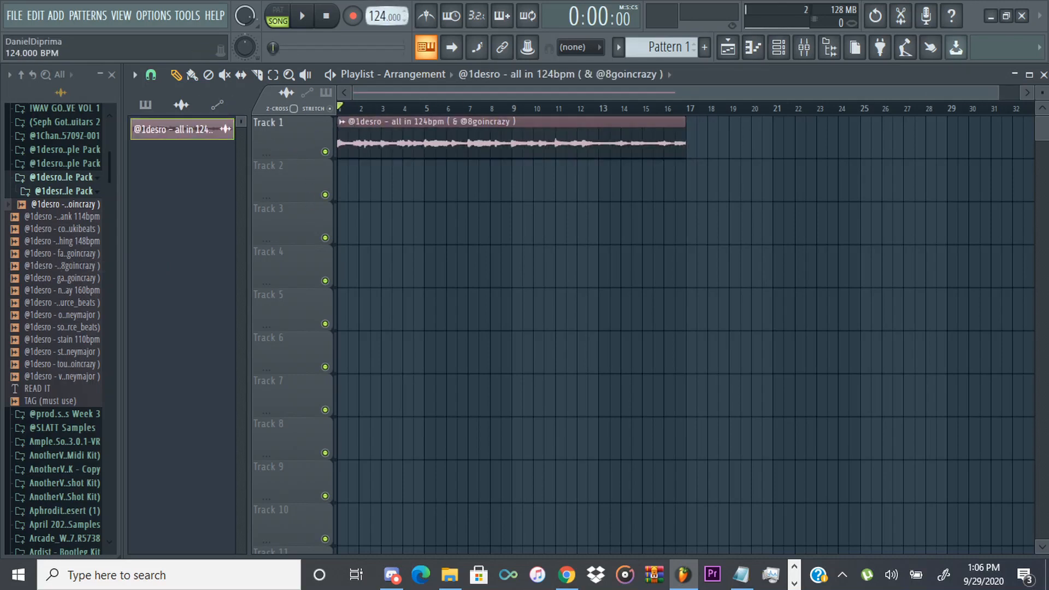
scroll(683, 146, up, 10)
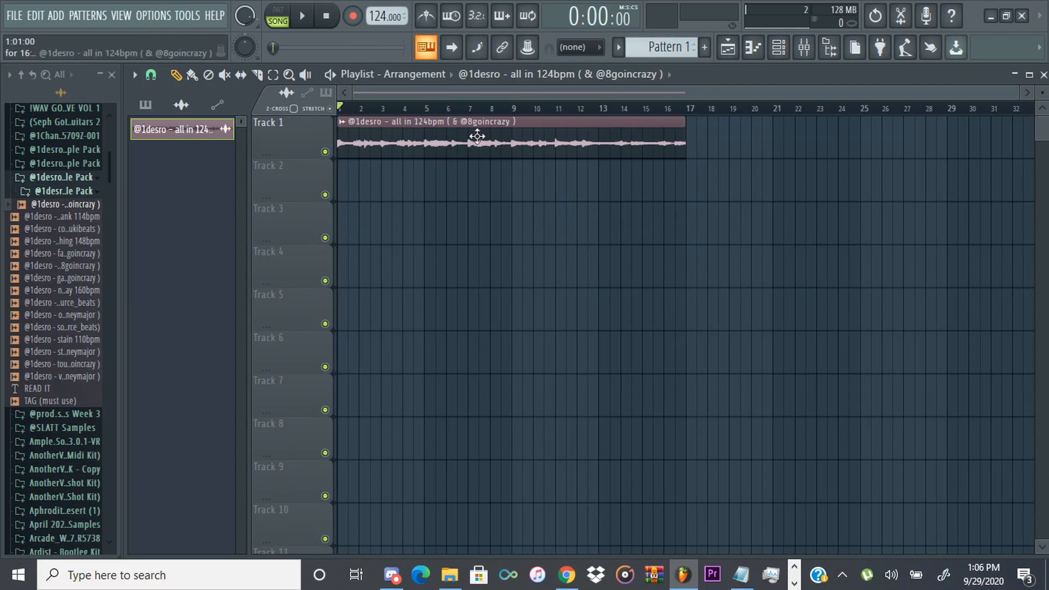
Pitch the loop up 146 cents in Auto stretch mode and lower the project tempo to 118 BPM.
double_click(476, 136)
click(418, 266)
click(419, 312)
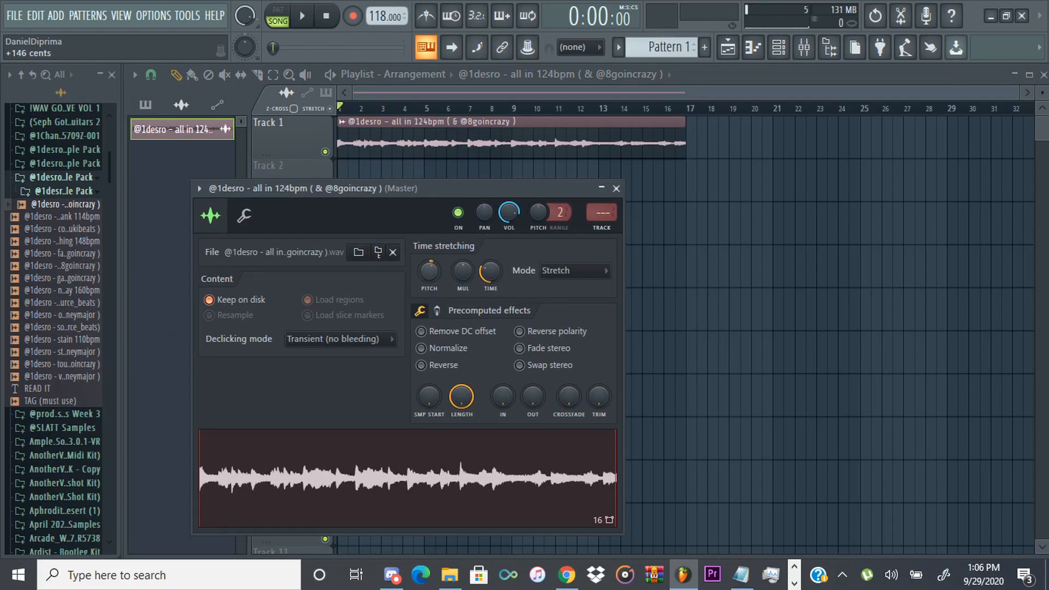
click(556, 415)
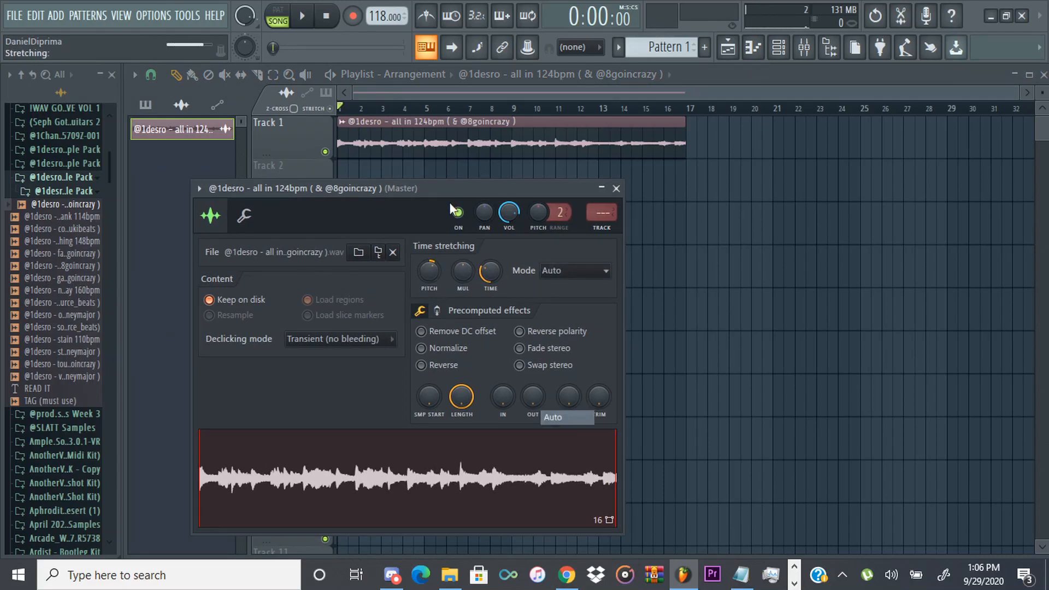
Close the loop's sample settings and play the arrangement from the beginning.
click(367, 117)
key(space)
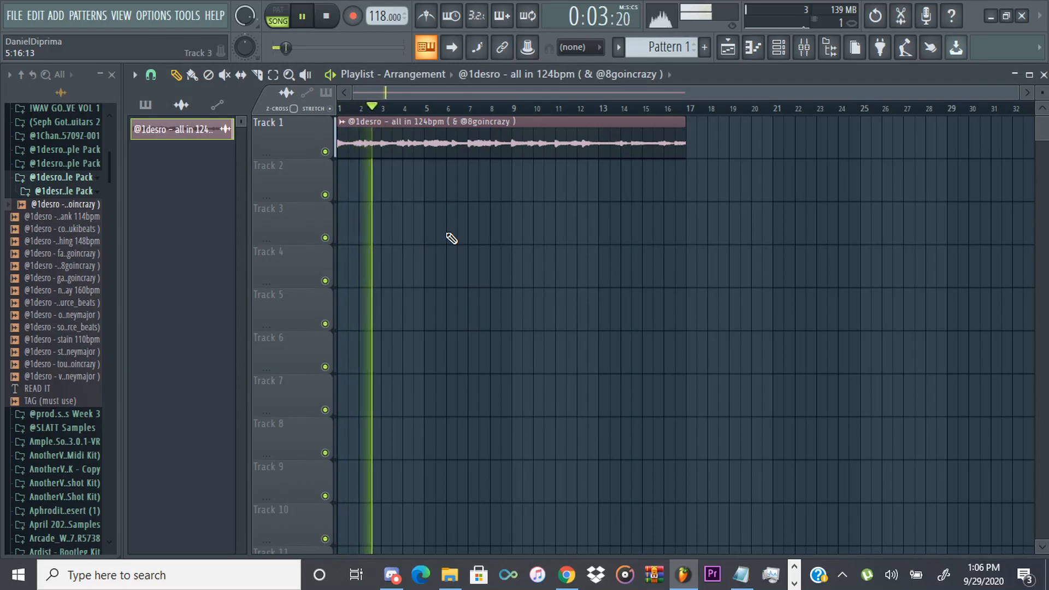
key(space)
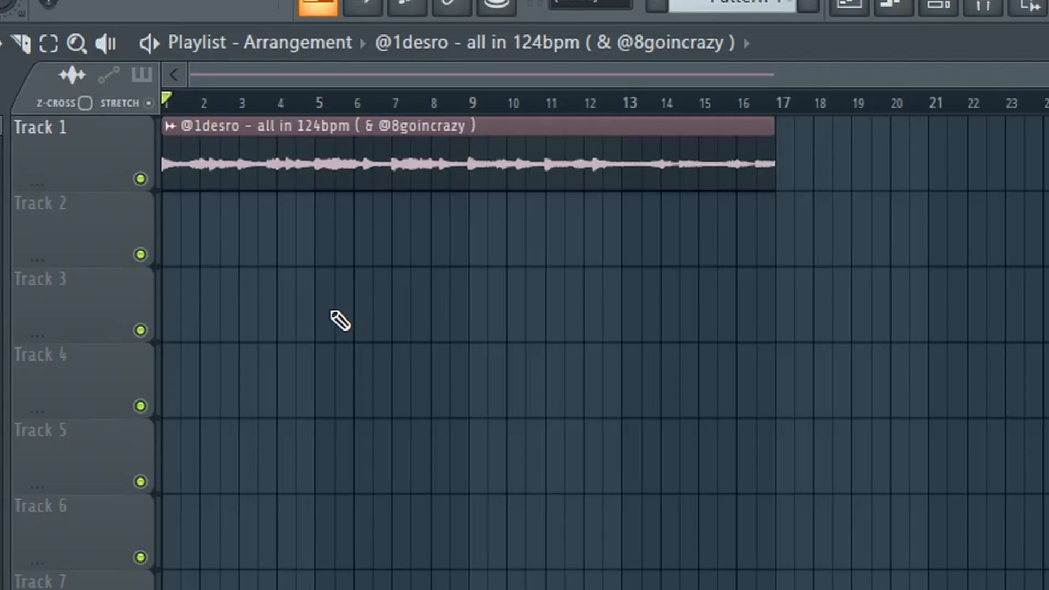
Slice the loop clip on Track 1 at bars 5, 9 and 14.
click(21, 44)
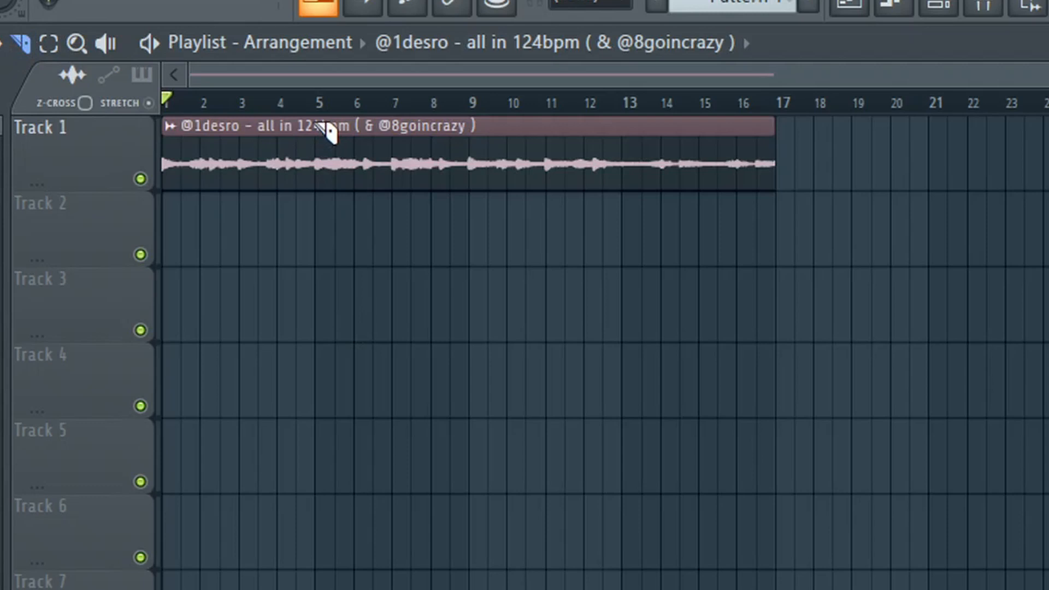
drag(323, 127, 329, 187)
drag(469, 177, 468, 181)
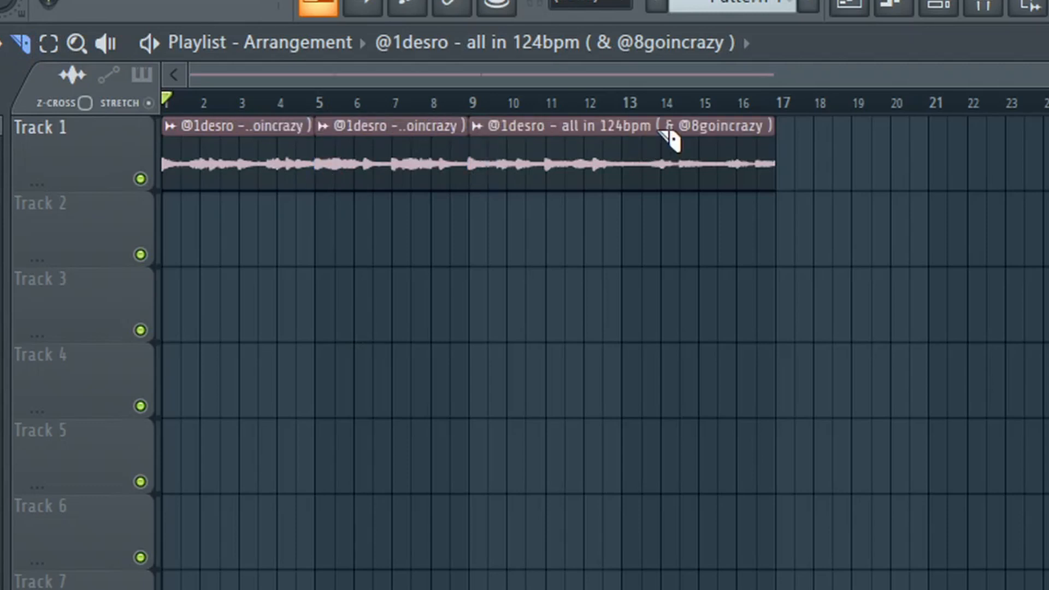
drag(660, 130, 660, 180)
Listen to the loop slices one by one, playing from bar 1, bar 5 and bar 9.
drag(201, 106, 160, 111)
key(space)
click(1, 43)
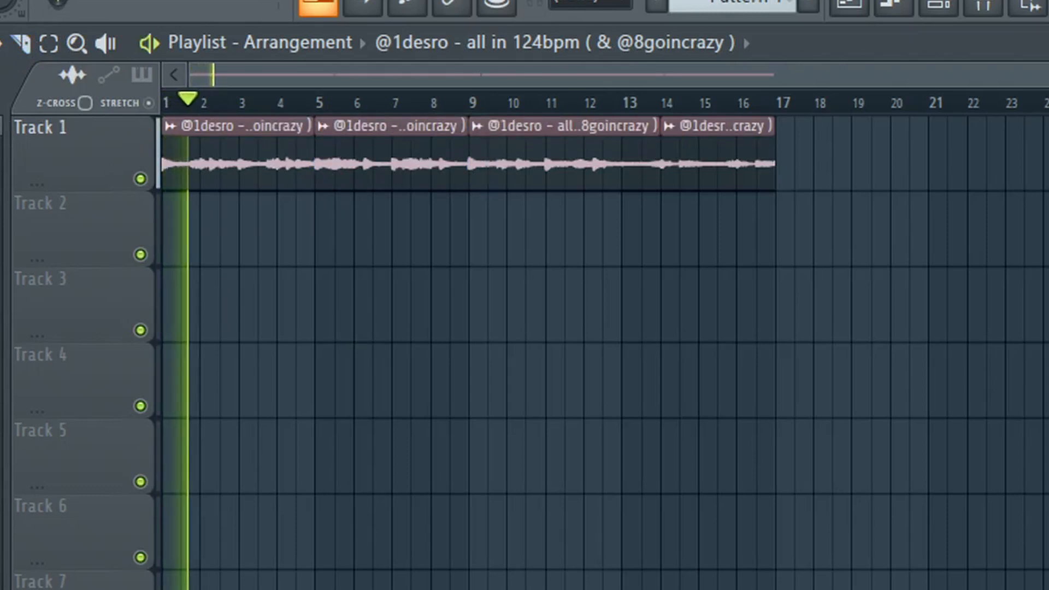
key(space)
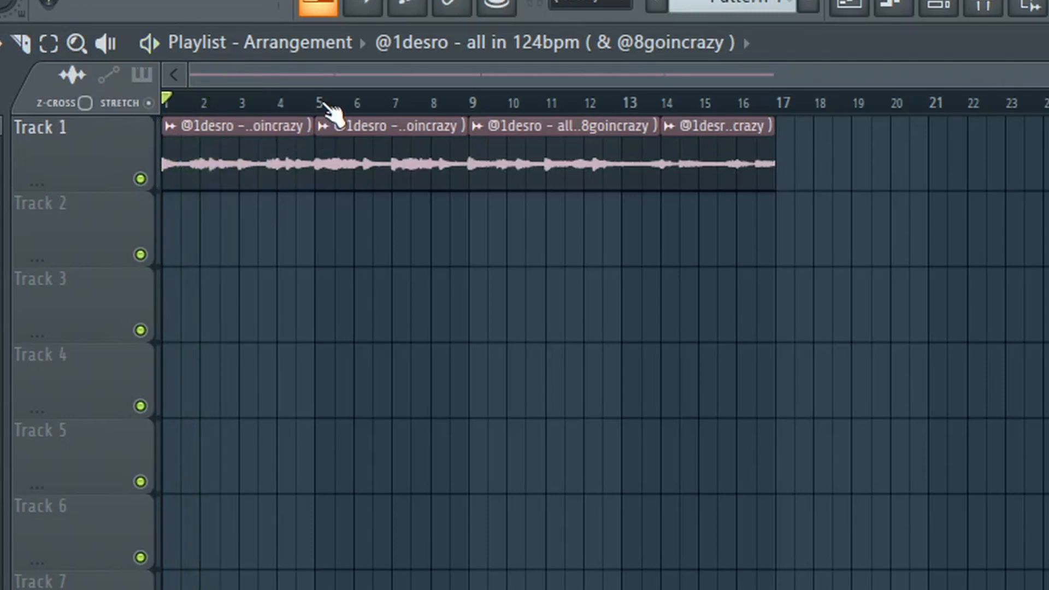
click(318, 102)
key(space)
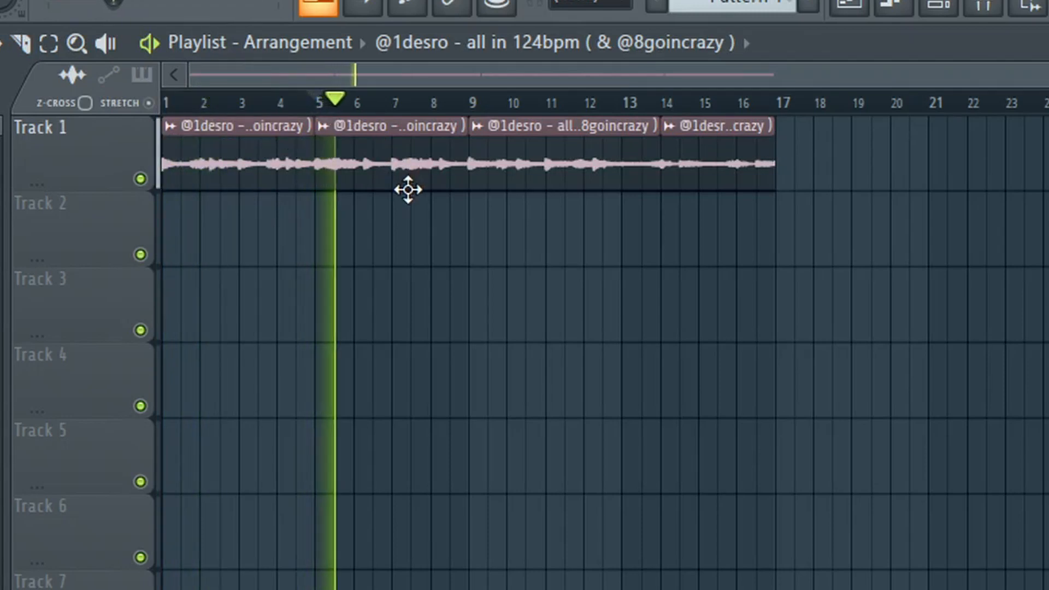
key(space)
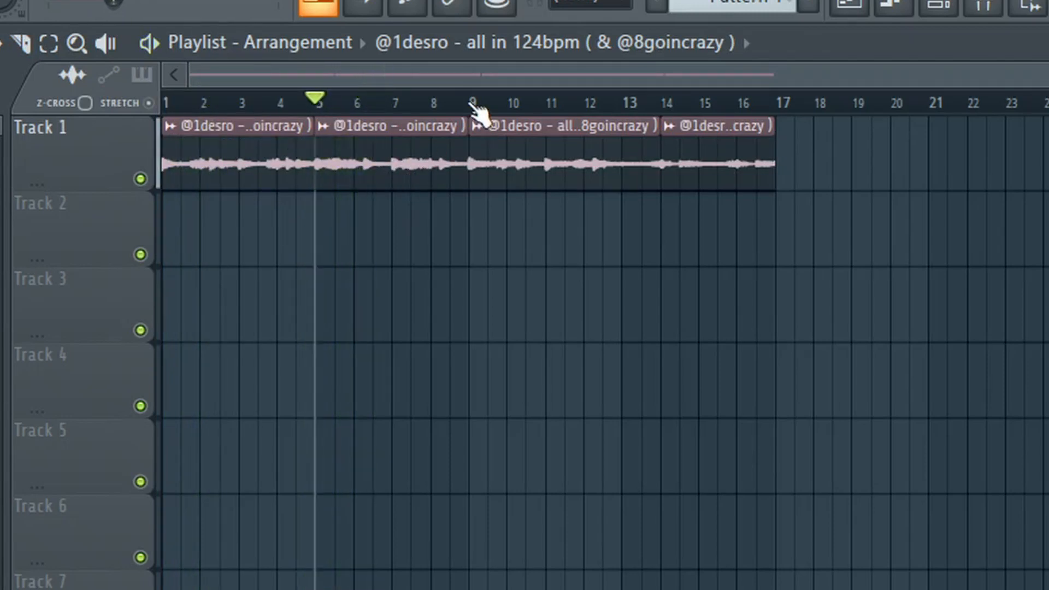
click(471, 103)
key(space)
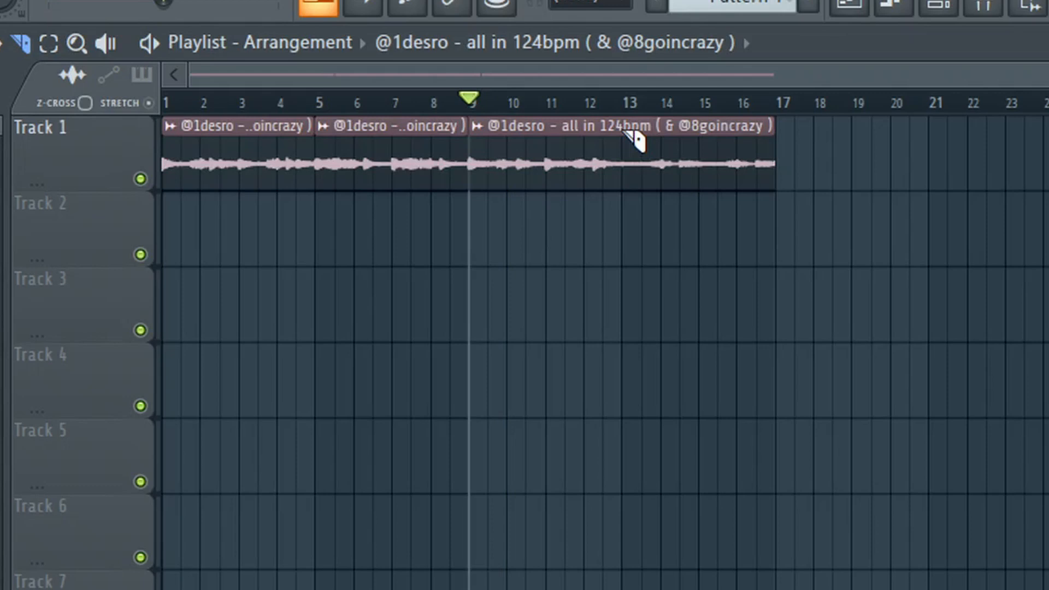
Slice the last part of the loop at bar 13 and listen to it from there.
click(636, 141)
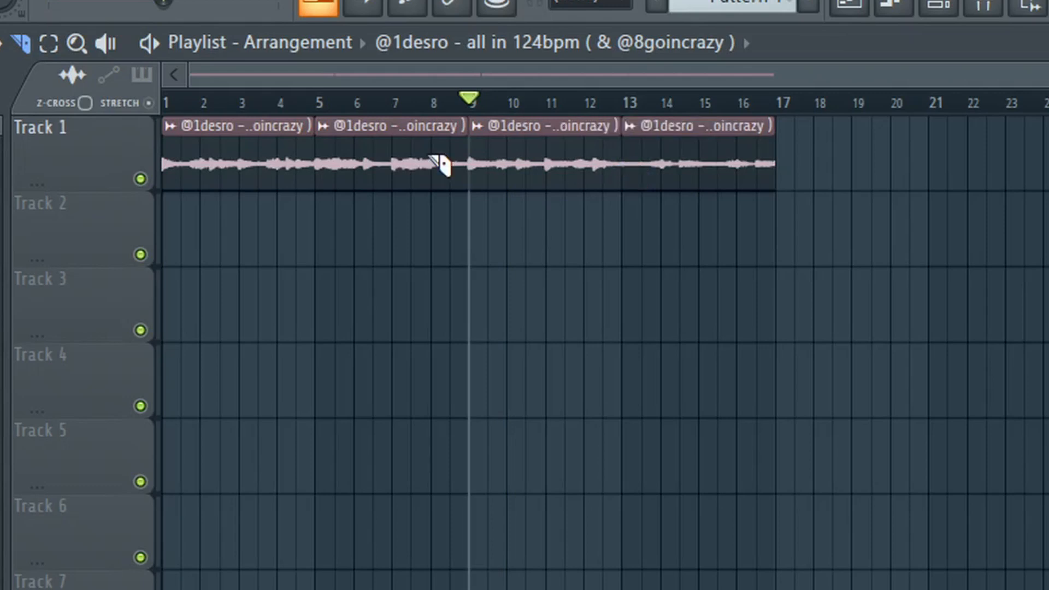
key(p)
click(623, 104)
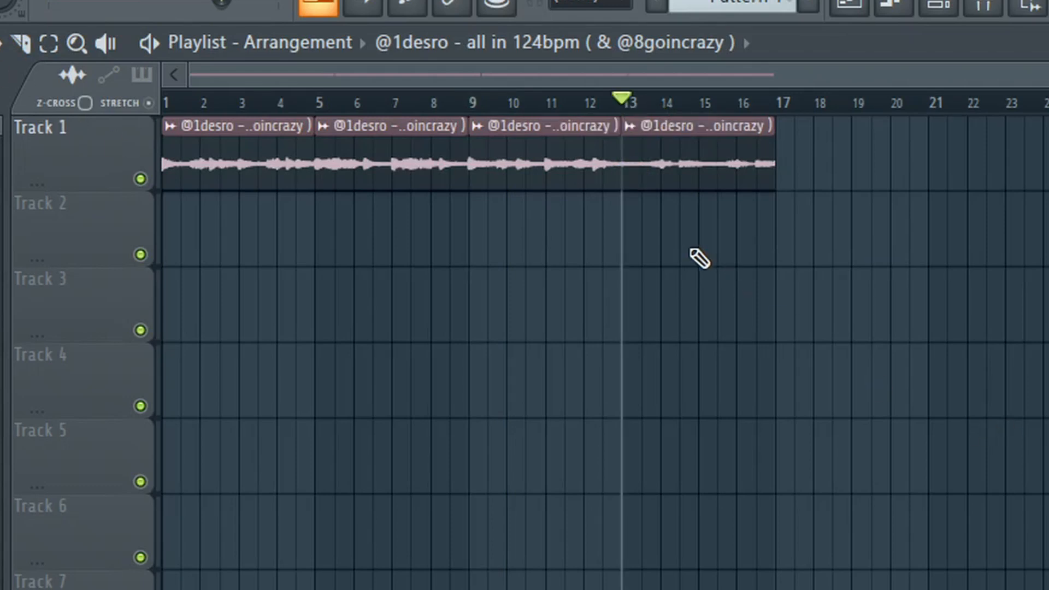
key(space)
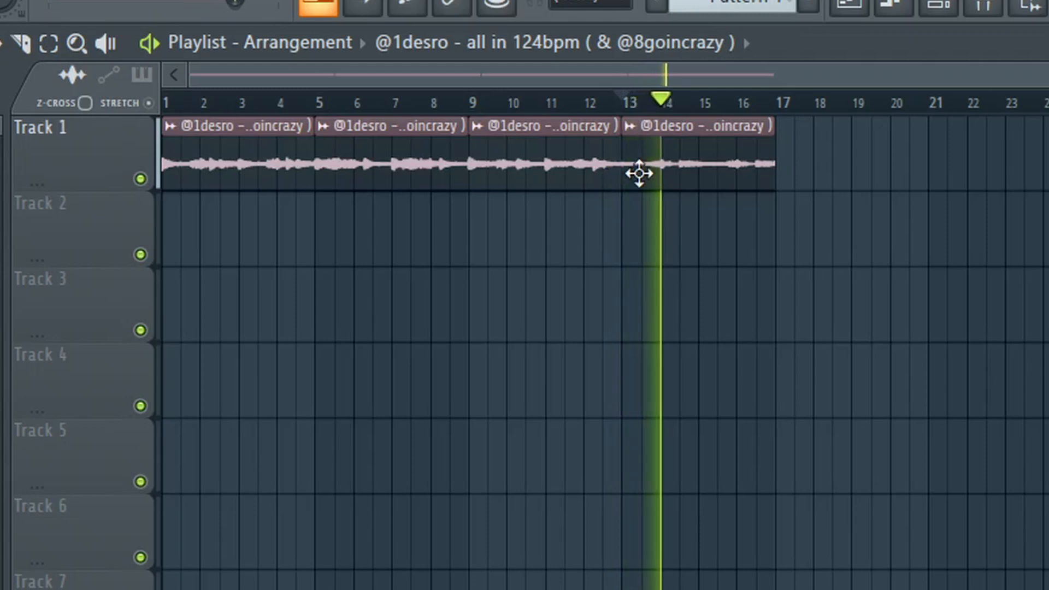
key(space)
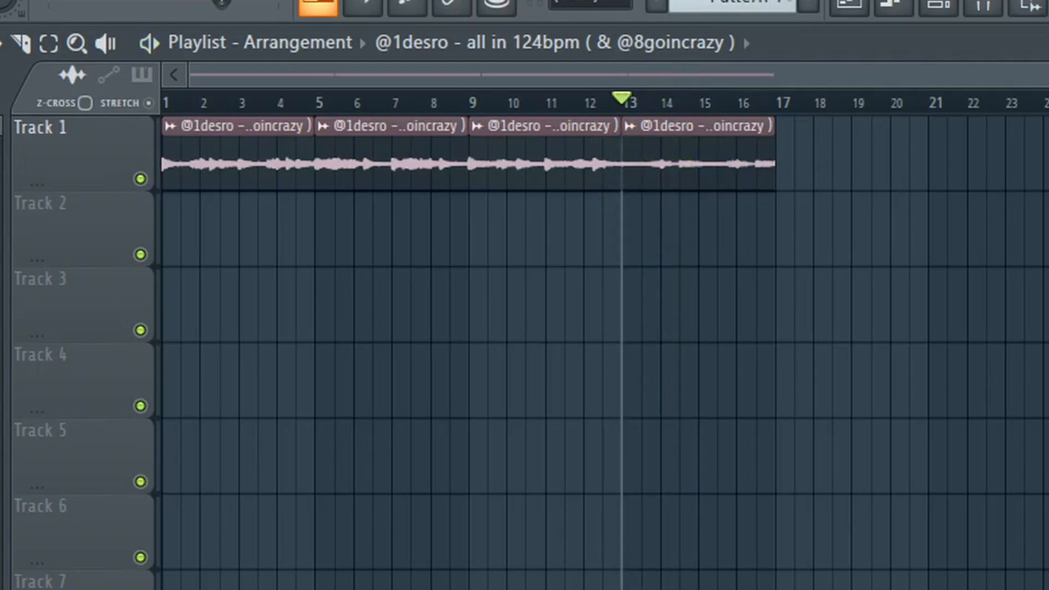
Repeat each four-bar loop slice once to extend the arrangement to bar 33, and play it from bars 1, 9 and 17.
drag(395, 163, 730, 159)
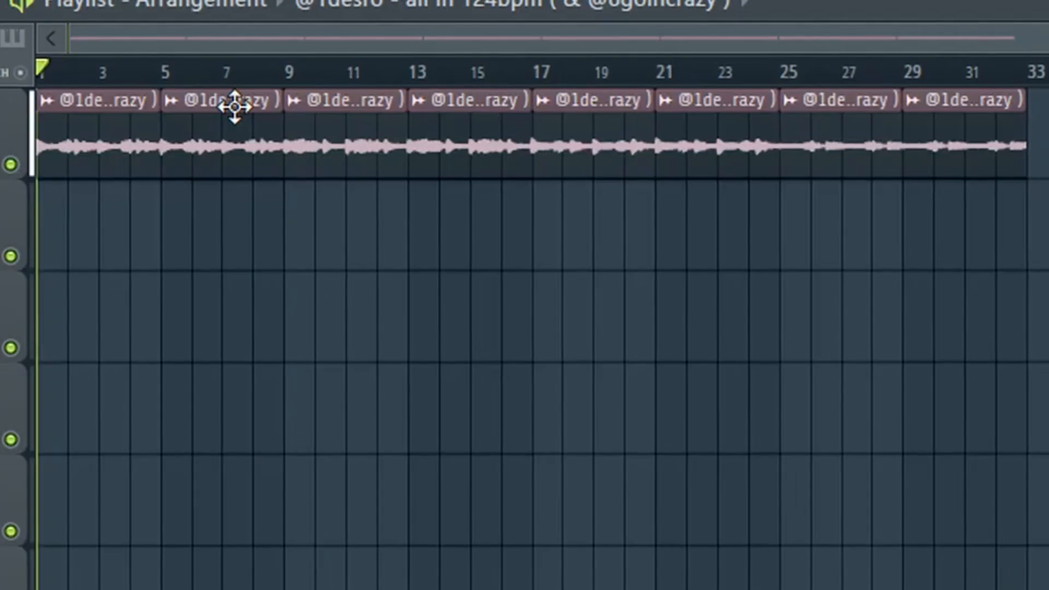
key(space)
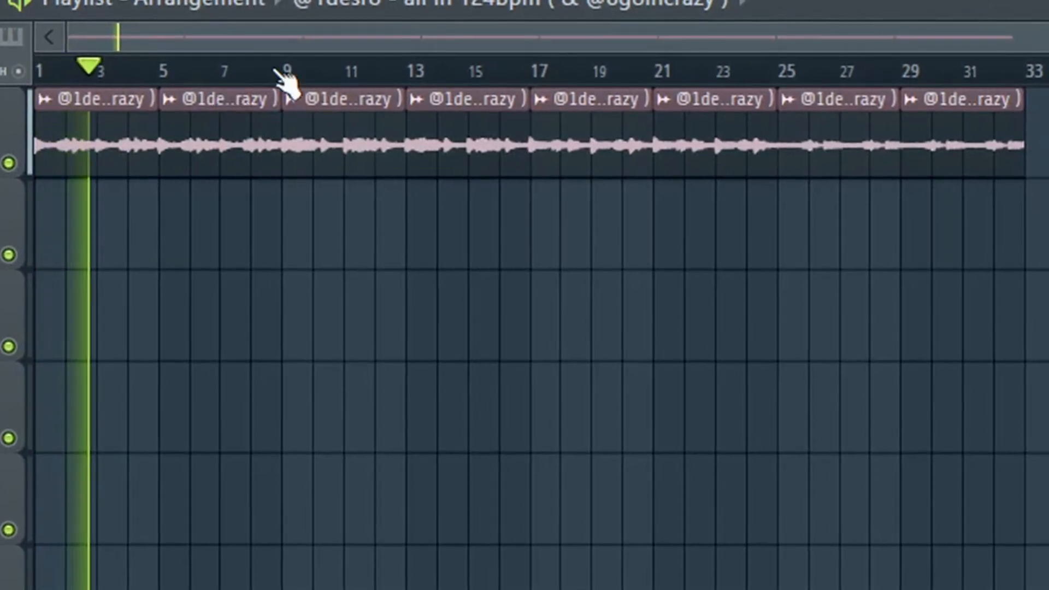
click(289, 72)
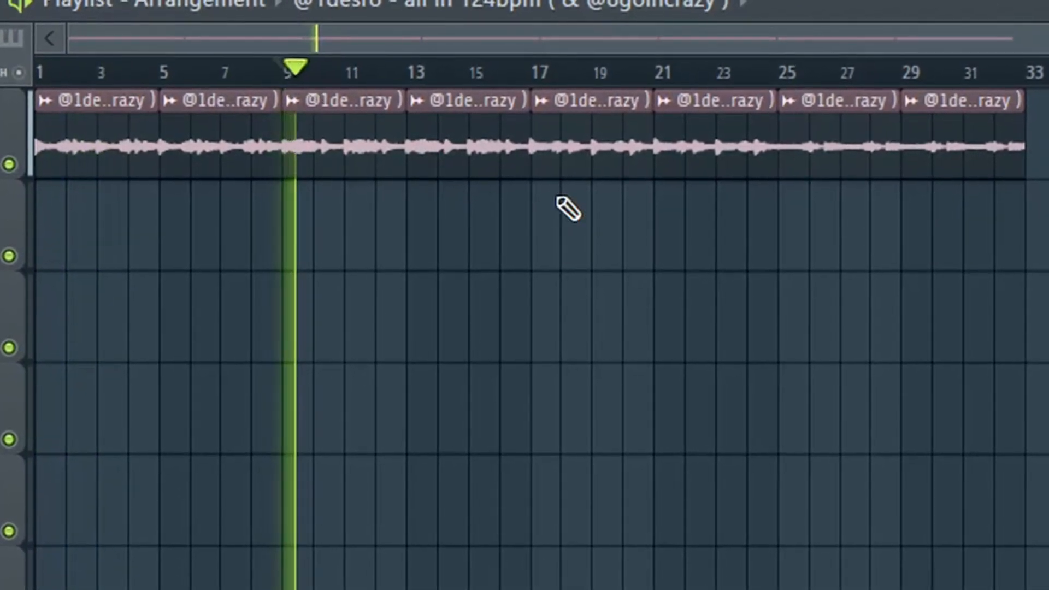
click(538, 77)
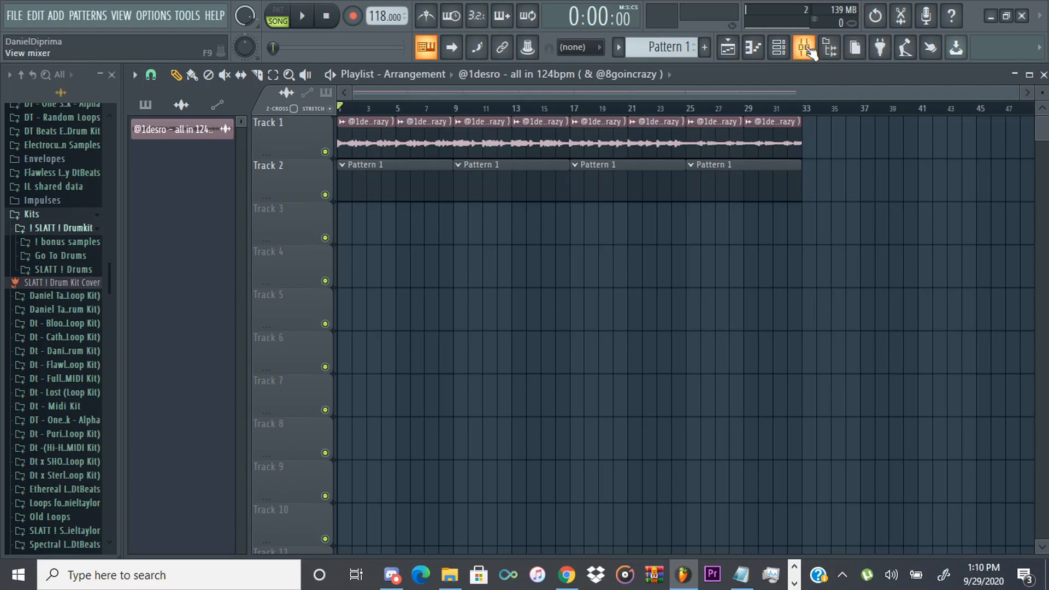
On the mixer's master track, add Fruity parametric EQ in slot 2 with slightly raised 500 and 8000 bands and Fruity Soft Clipper in slot 3.
click(807, 48)
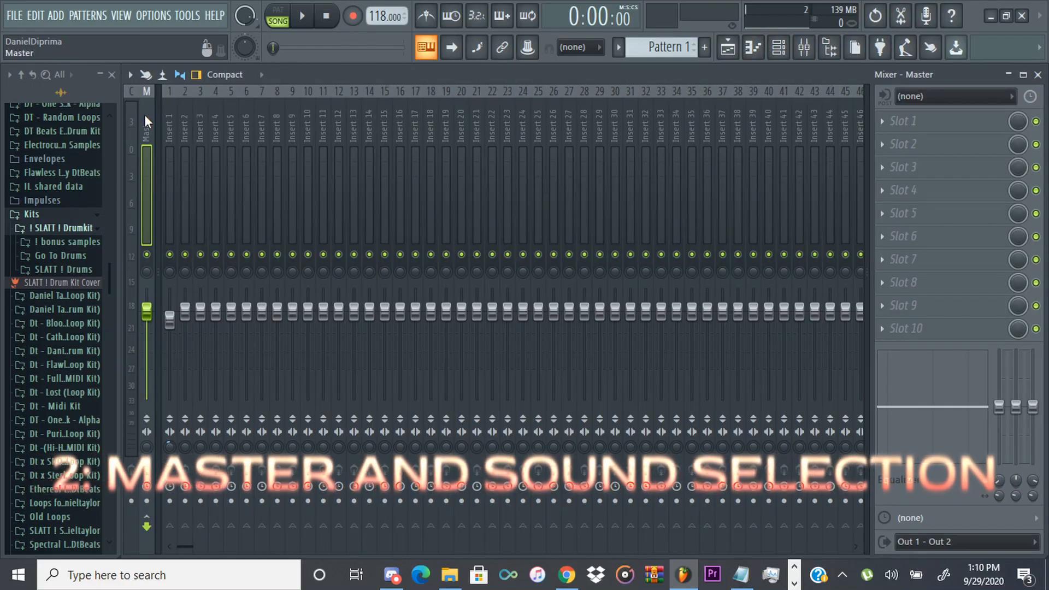
click(906, 144)
click(667, 270)
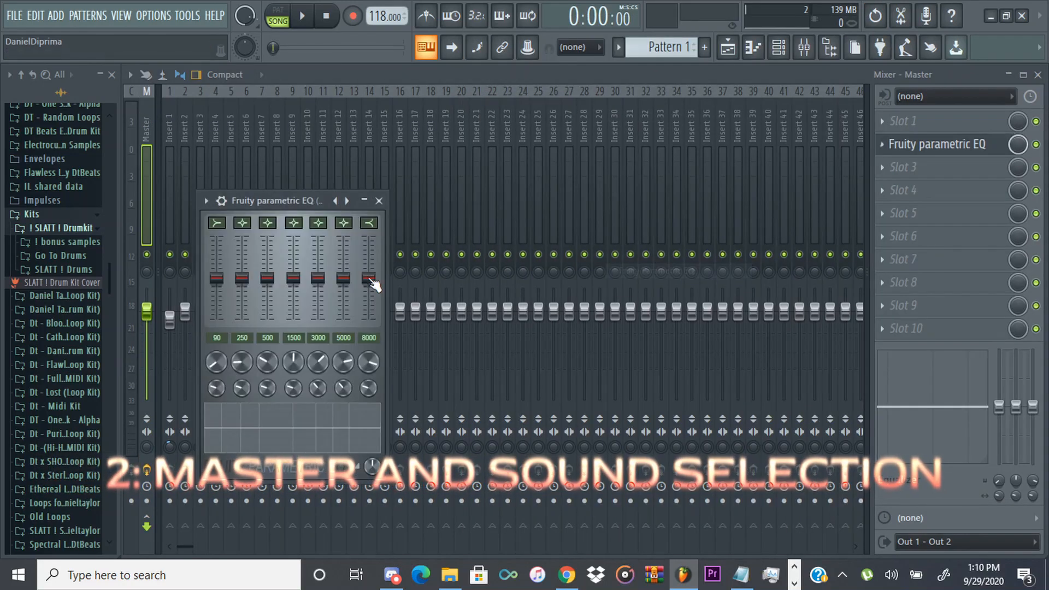
drag(368, 274, 369, 272)
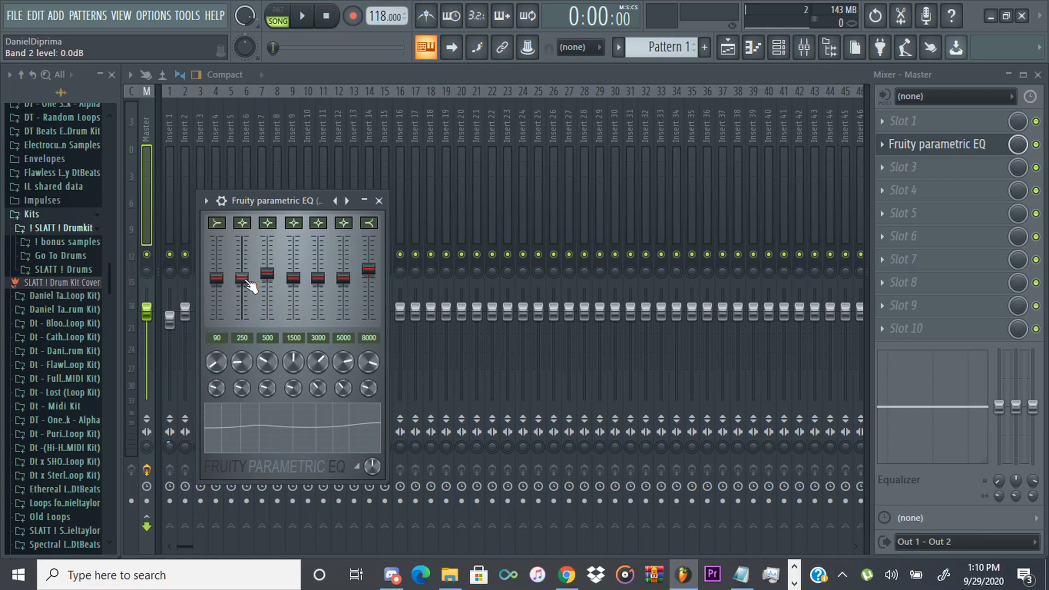
click(888, 172)
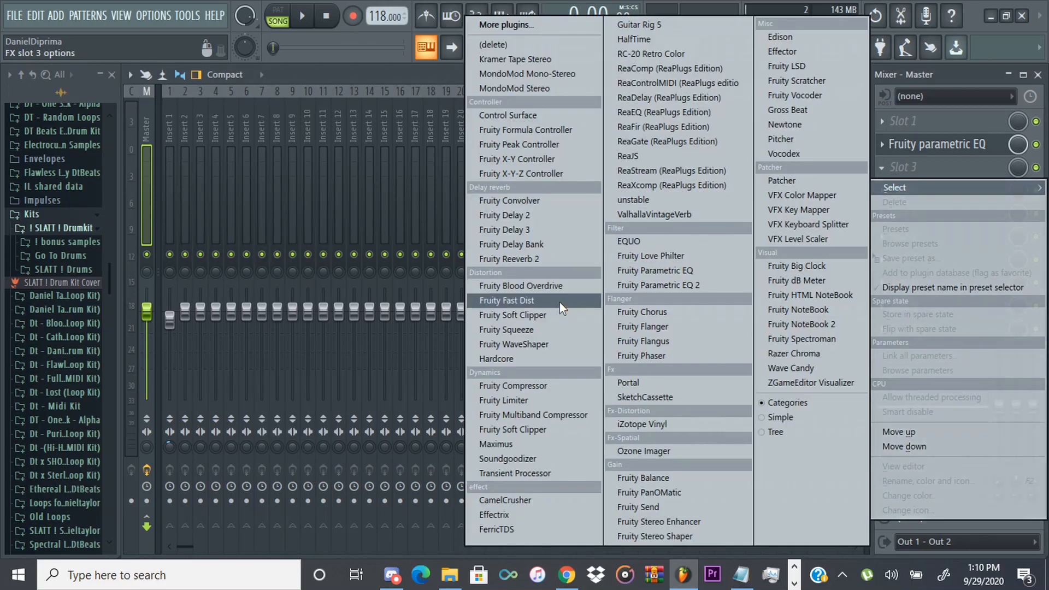
click(541, 312)
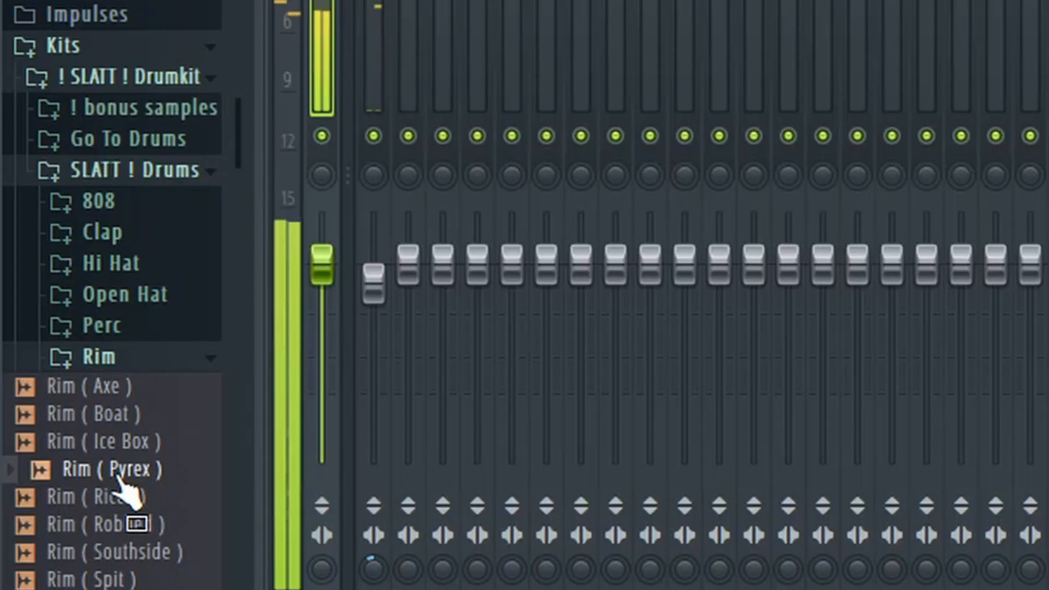
Load the Rim ( Pyrex ) sample as a new channel and route it to mixer track 2.
key(F6)
drag(137, 469, 885, 81)
drag(398, 229, 399, 226)
Put a Rim ( Pyrex ) hit on step 9 and duplicate it across the pattern's following bars.
right_click(465, 184)
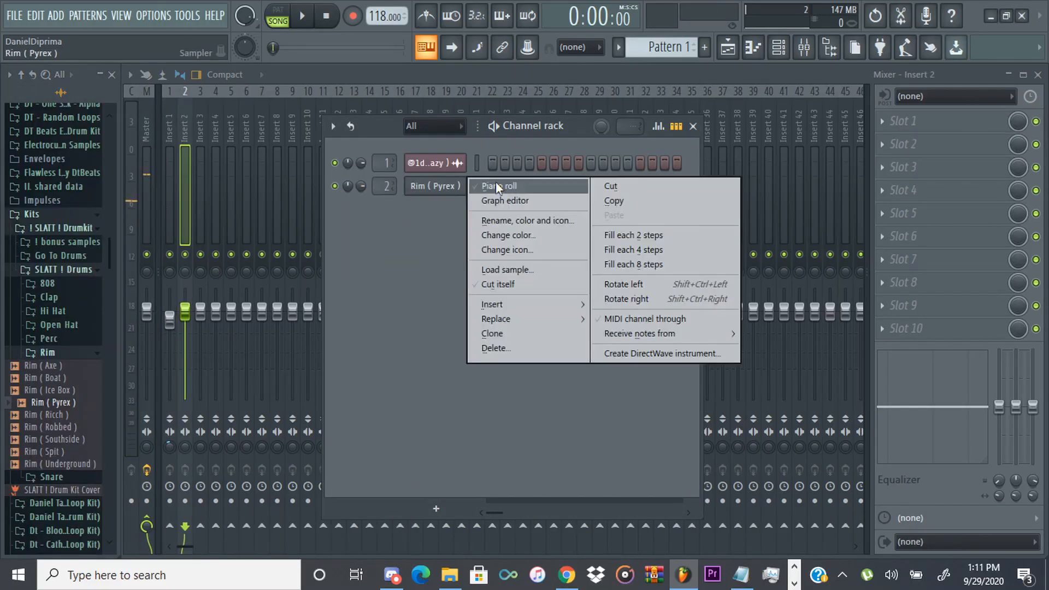
click(497, 186)
key(ctrl+a)
key(ctrl+b)
key(ctrl+b)
key(ctrl+b)
key(ctrl+b)
key(ctrl+b)
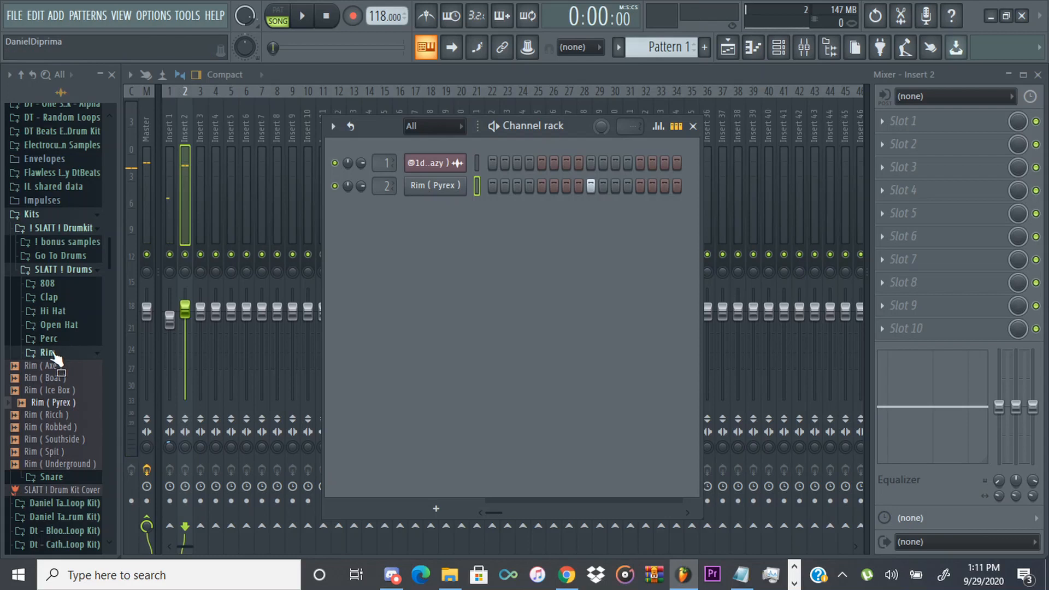
Preview samples in the drum kit's Hi Hat folder and load HH ( Chamber ) as a new channel.
click(54, 354)
click(55, 313)
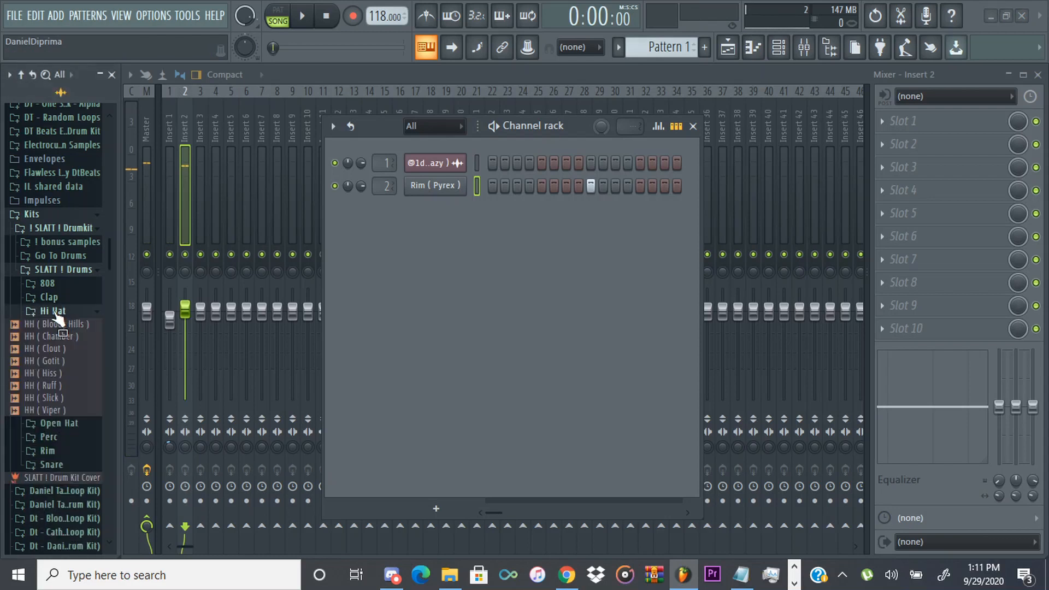
click(66, 344)
click(55, 410)
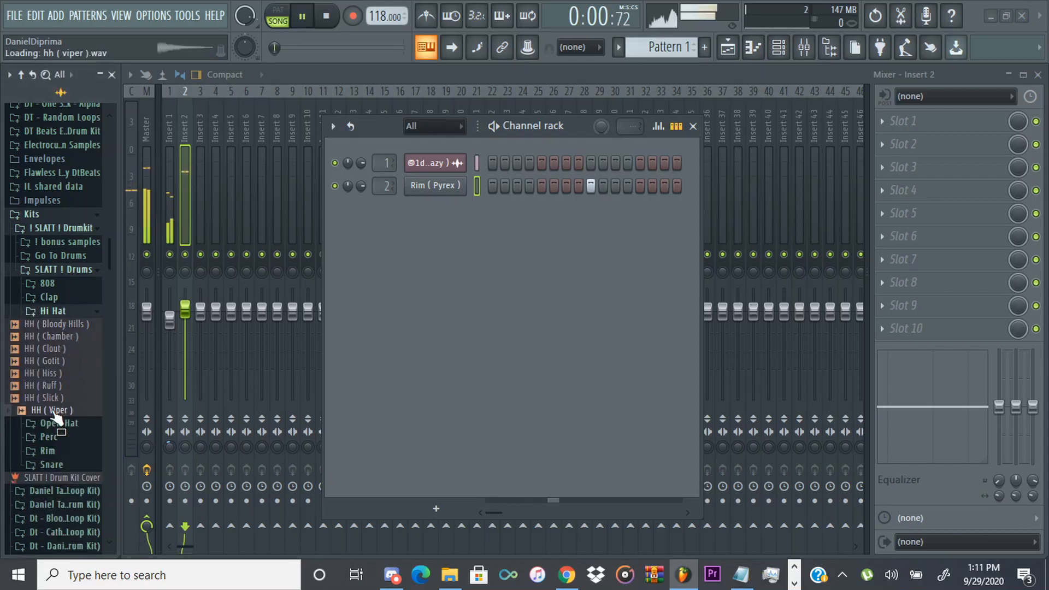
click(38, 336)
drag(38, 336, 414, 240)
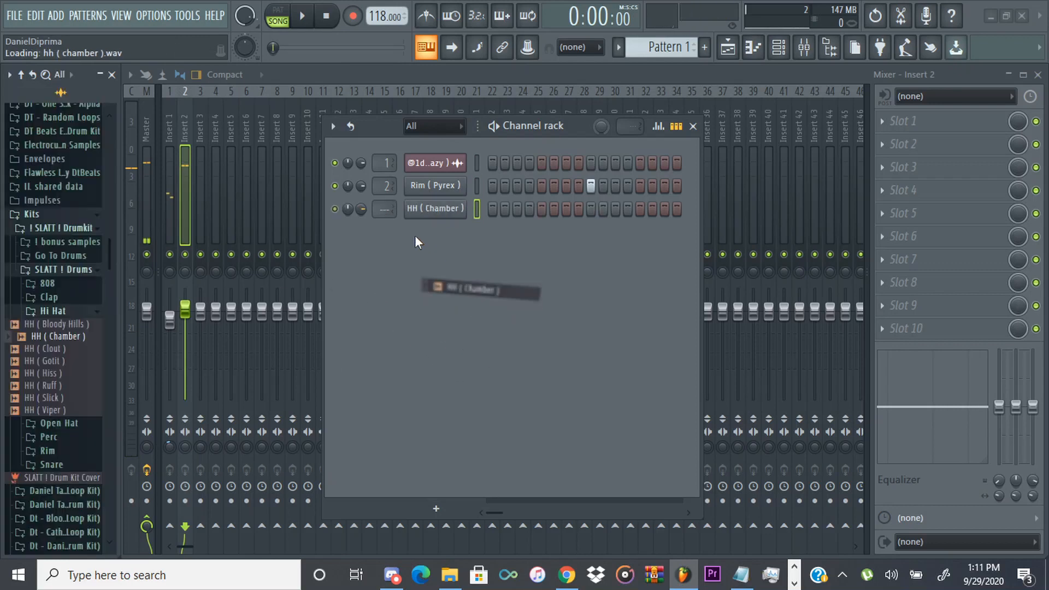
Route HH ( Chamber ) to mixer track 3, fill it on every 2 steps and play the hi-hat with the loop.
right_click(463, 208)
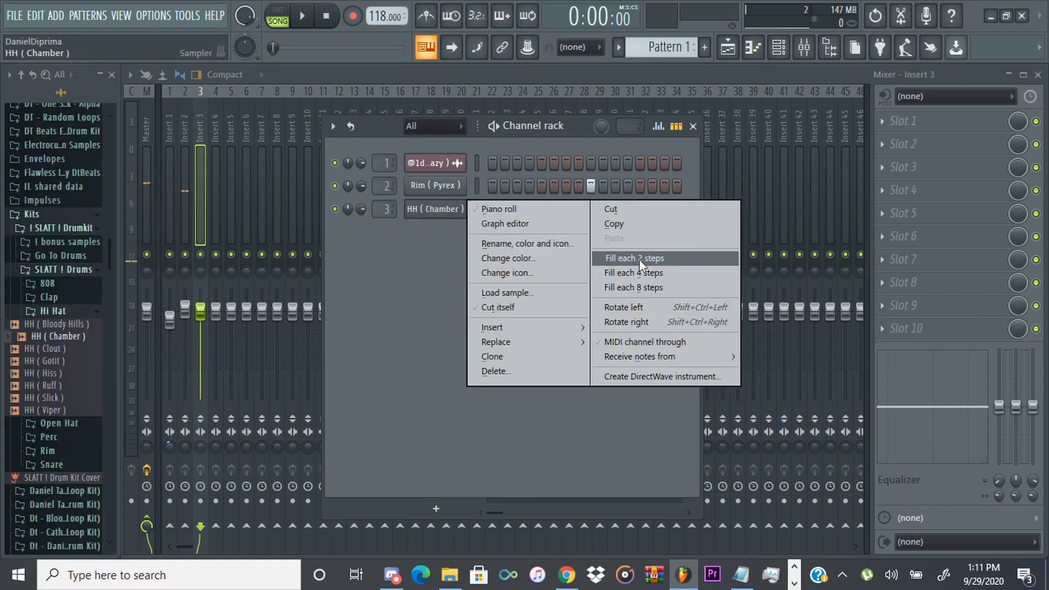
click(639, 259)
click(424, 208)
key(space)
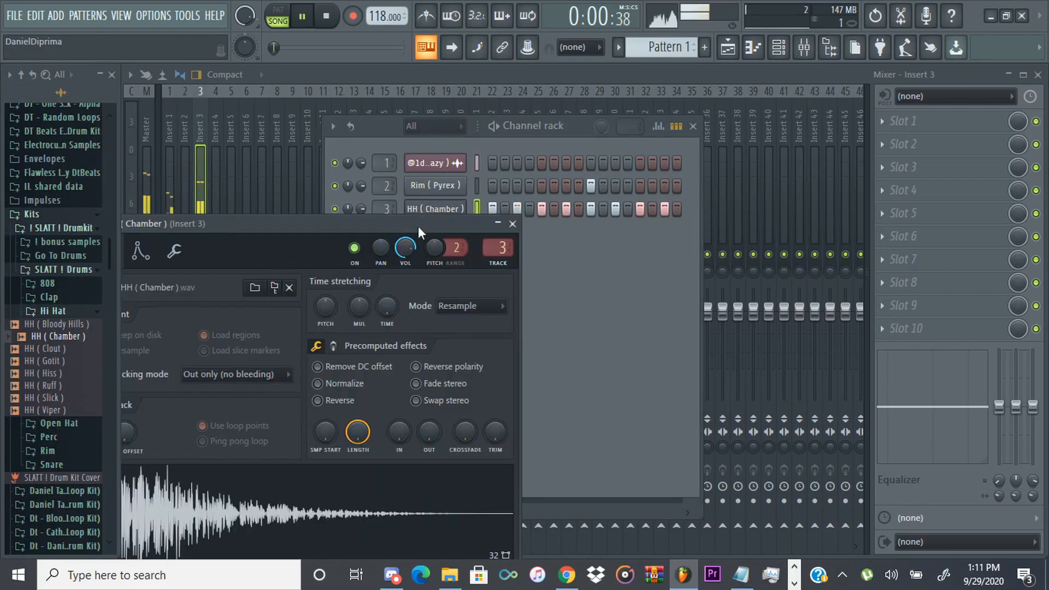
click(500, 137)
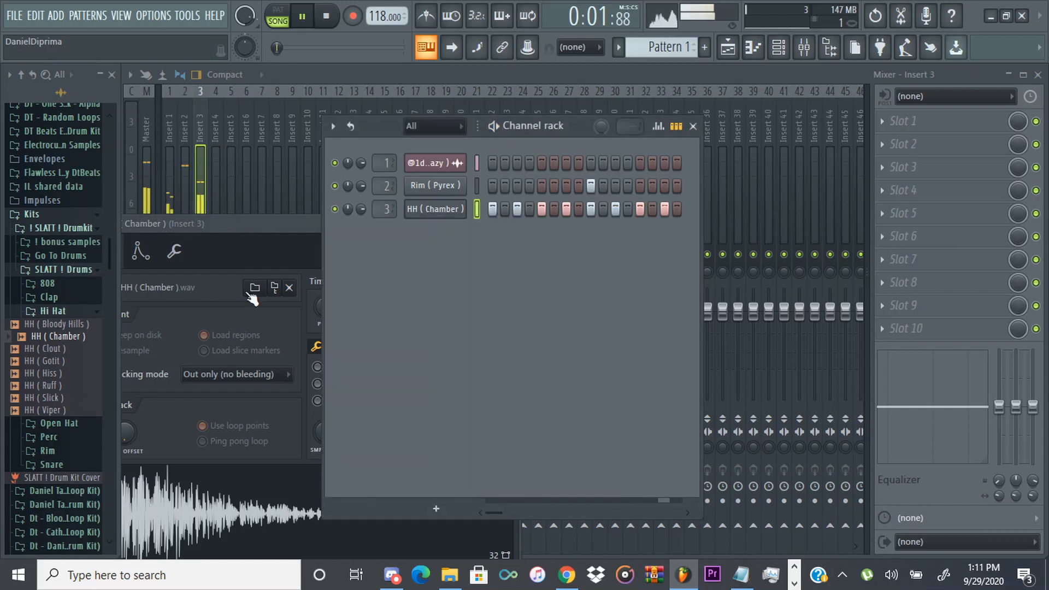
Lower the volume of the hi-hat's mixer track 3 and adjust its stereo separation.
click(418, 75)
drag(201, 311, 203, 330)
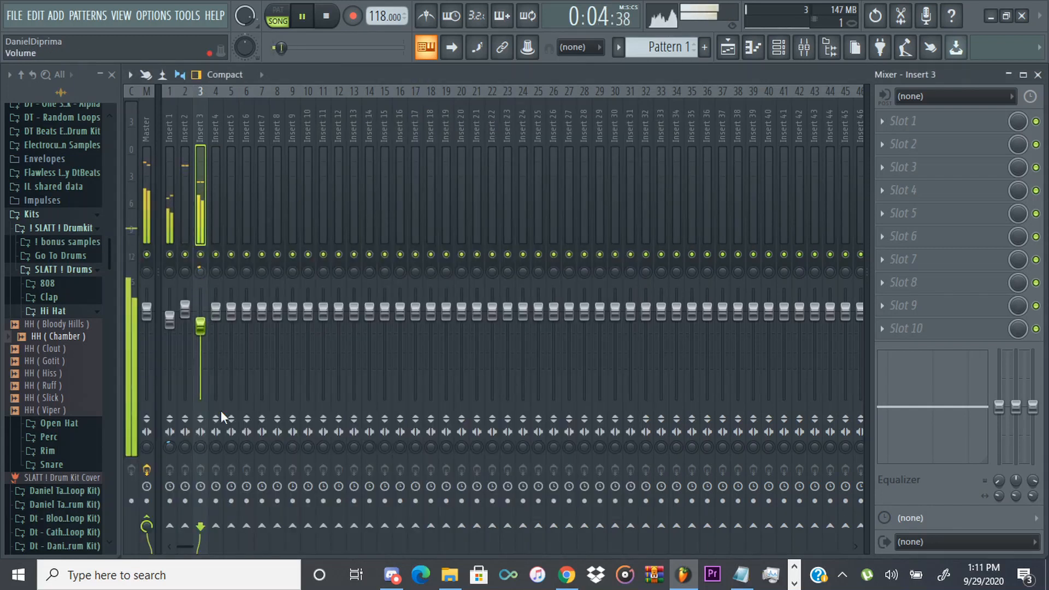
drag(200, 447, 200, 466)
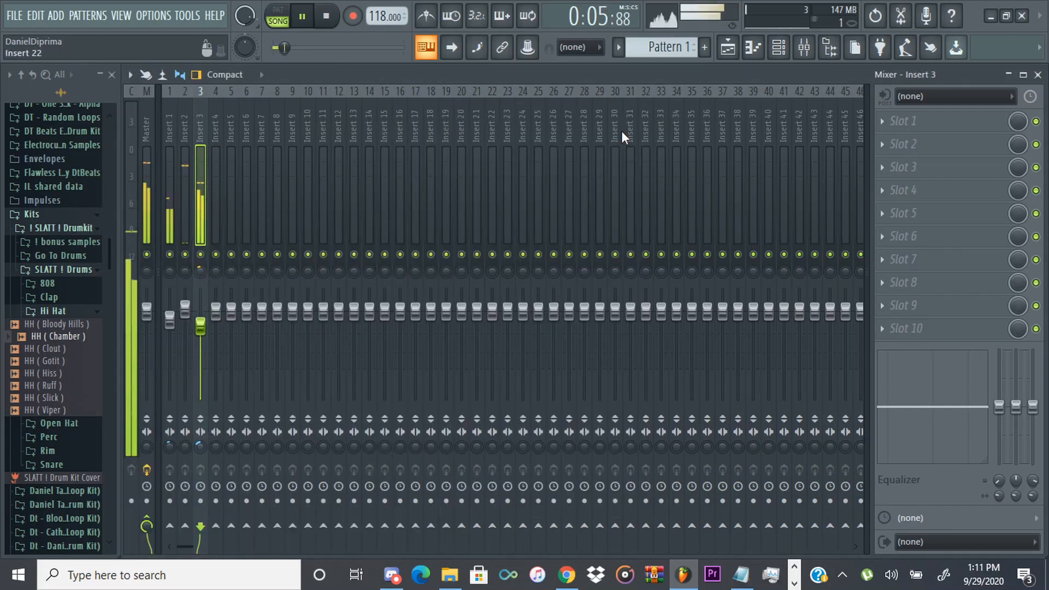
Stop playback and load 808 ( Short Spinz ) from the Go To Drums 808s folder as a new channel.
click(780, 48)
key(space)
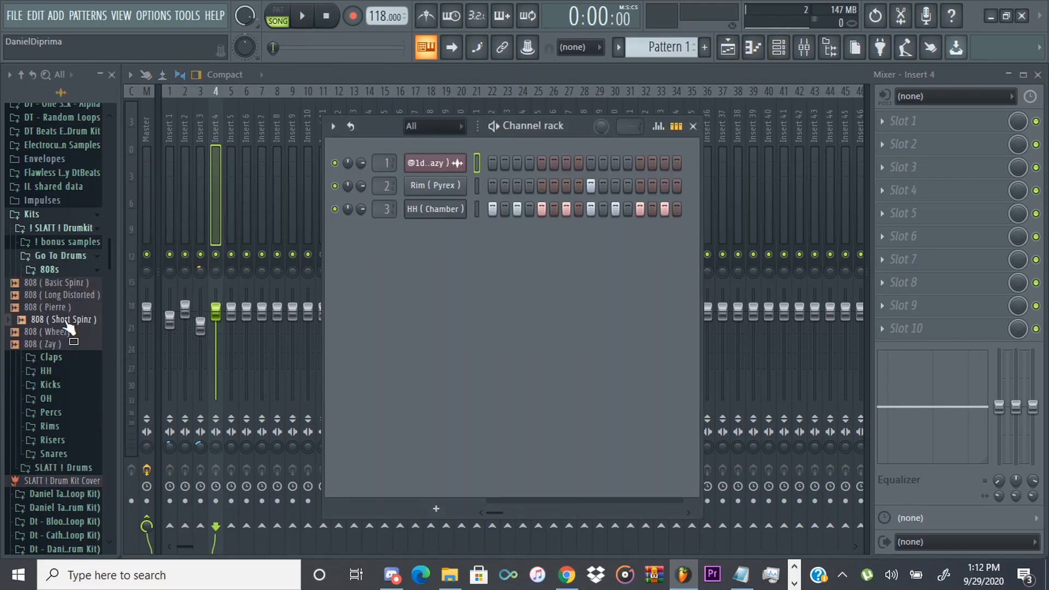
drag(62, 326, 375, 220)
Preview the samples in the OH folder with the loop, load OH ( Quick 1 ) as a new channel and route it to mixer track 5.
click(50, 270)
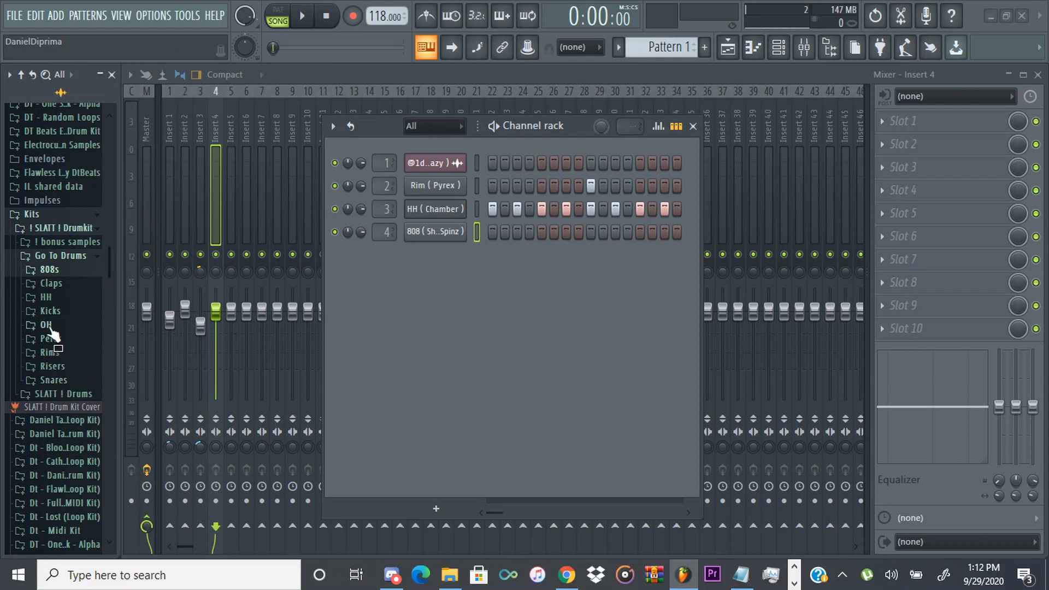
click(46, 325)
key(space)
click(65, 351)
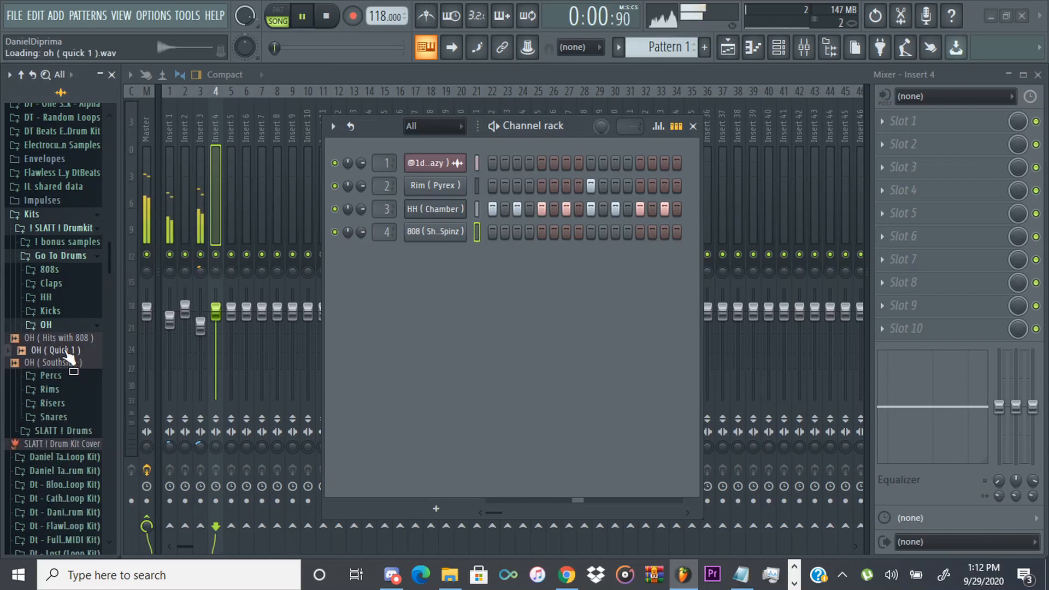
click(60, 338)
click(62, 361)
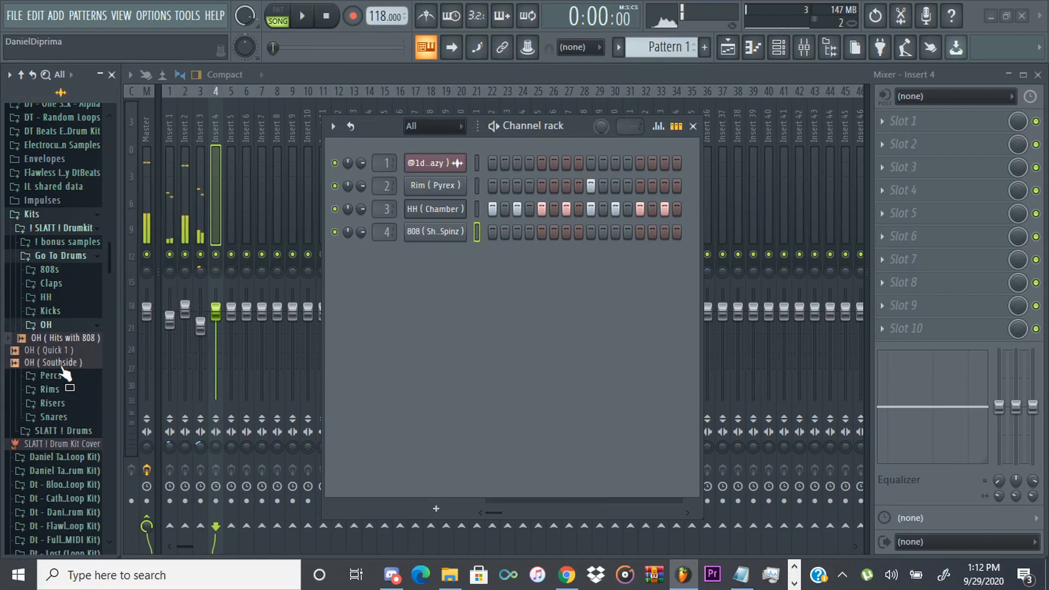
drag(58, 353, 382, 257)
scroll(385, 255, up, 1)
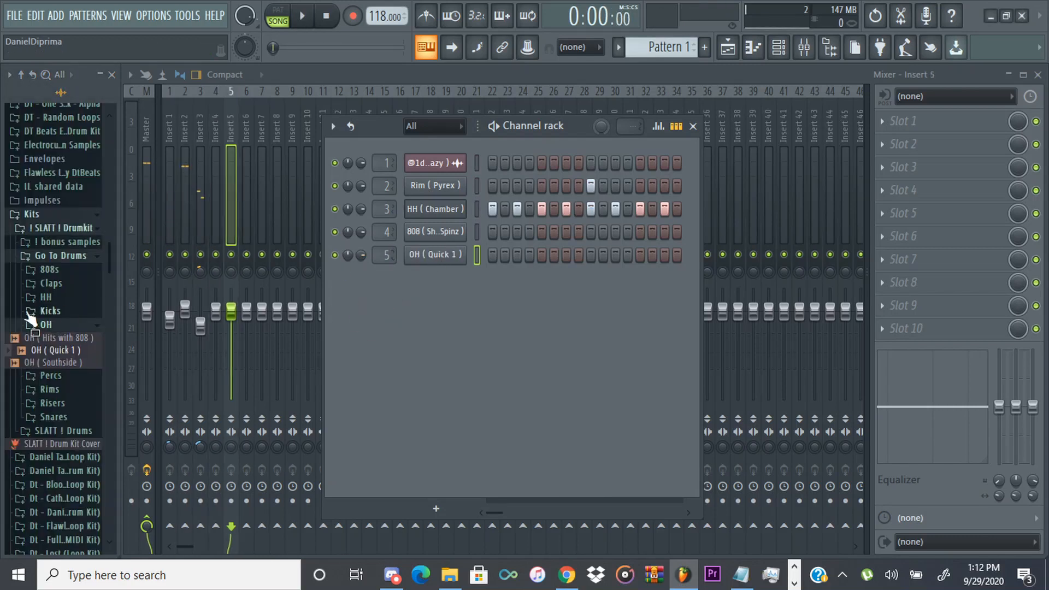
Load OH ( Hits with 808 ) as a new channel on mixer track 6 and reverse its sample.
drag(43, 338, 378, 337)
drag(385, 278, 385, 262)
click(429, 278)
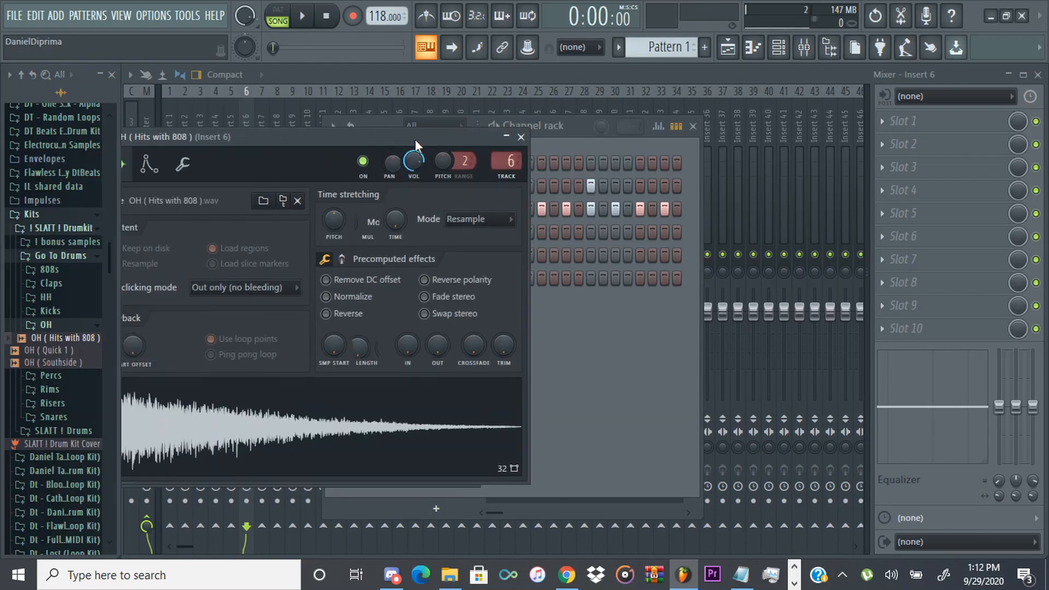
drag(414, 139, 448, 140)
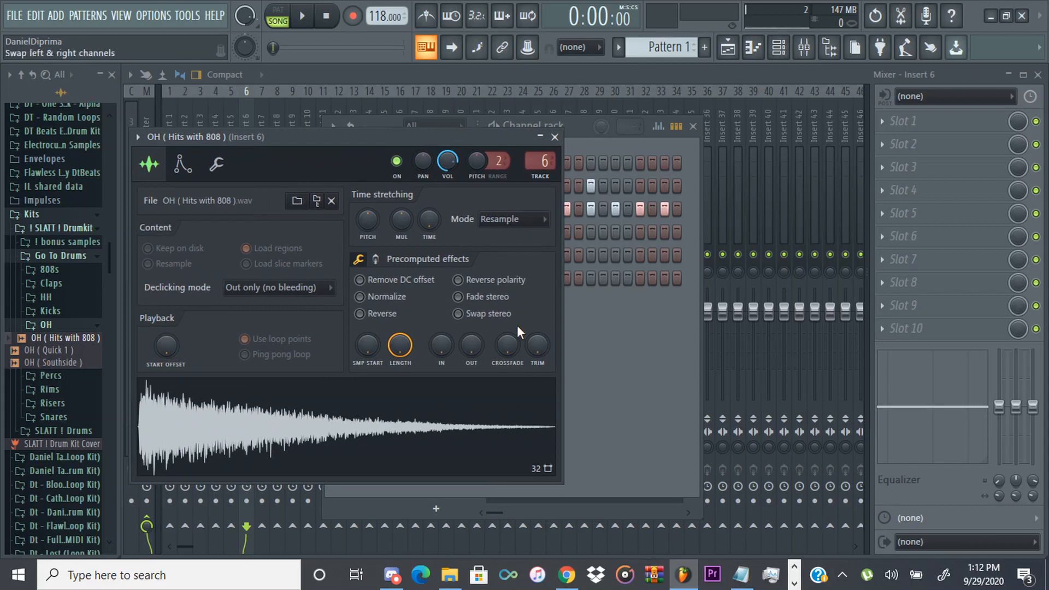
click(376, 314)
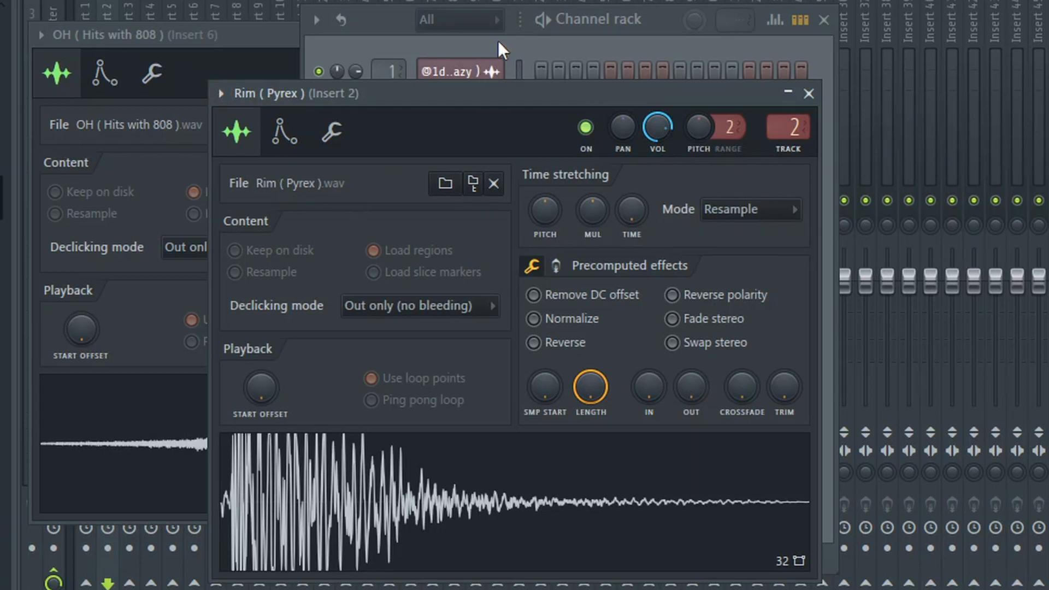
Open the HH ( Chamber ) channel settings and raise the sample's fade-out.
click(497, 40)
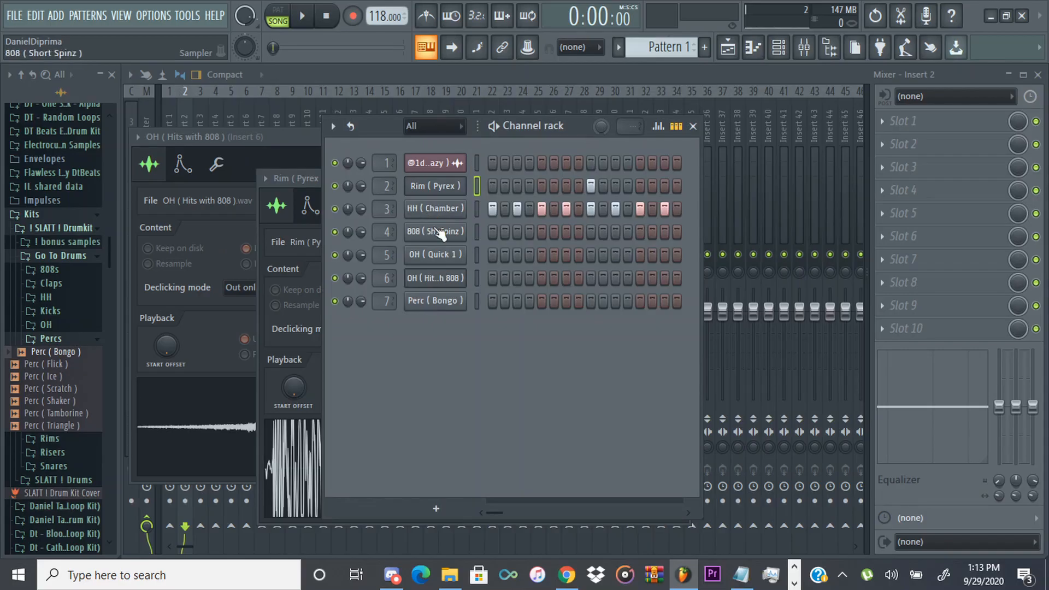
click(437, 210)
drag(441, 210, 483, 208)
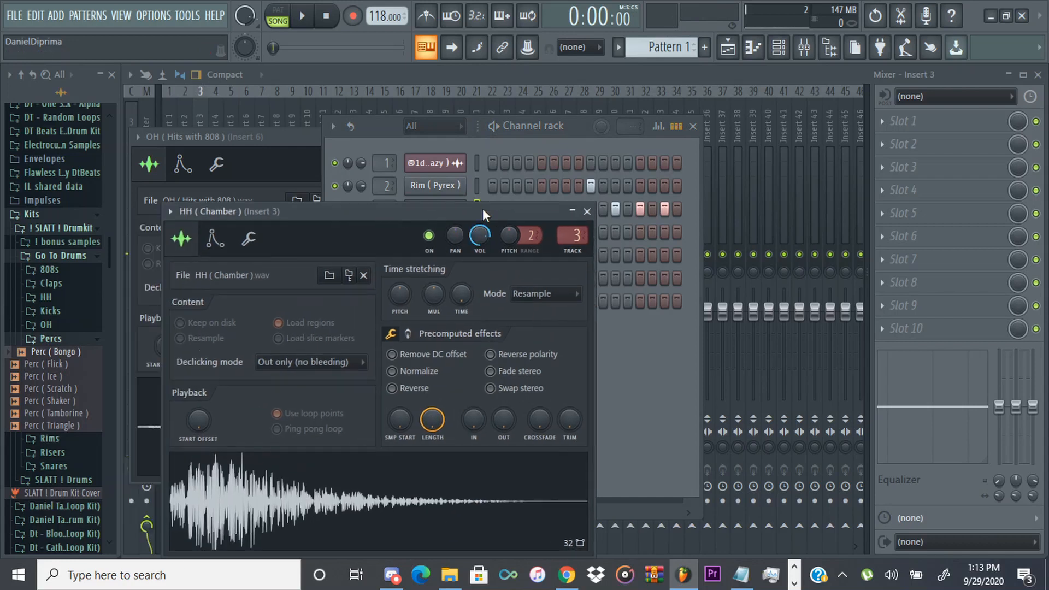
drag(501, 421, 500, 403)
click(494, 143)
Open the 808 ( Short Spinz ) channel settings and look over its sample options and waveform.
click(452, 235)
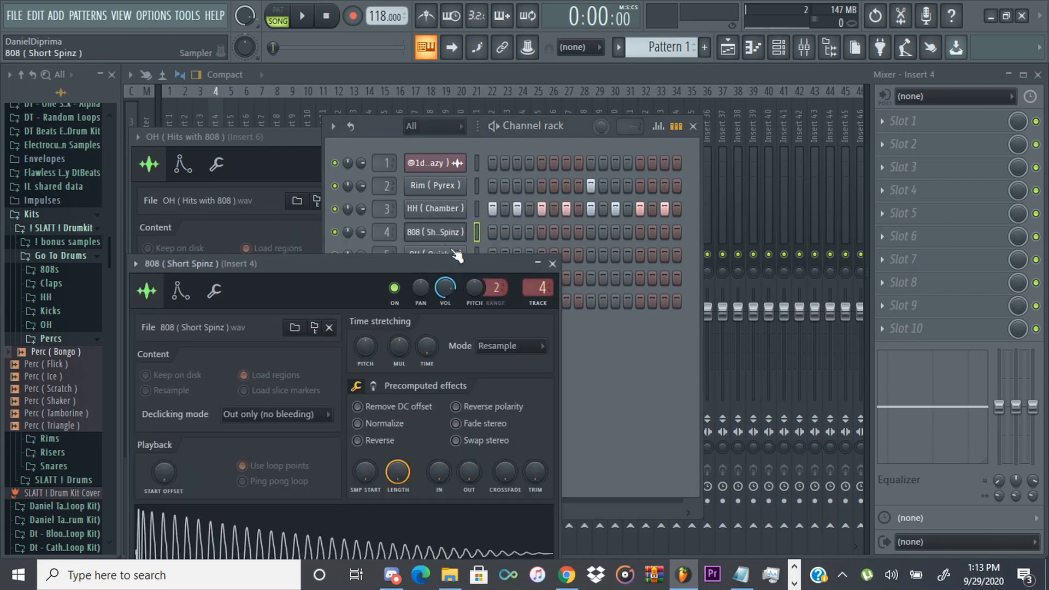
drag(401, 271, 488, 212)
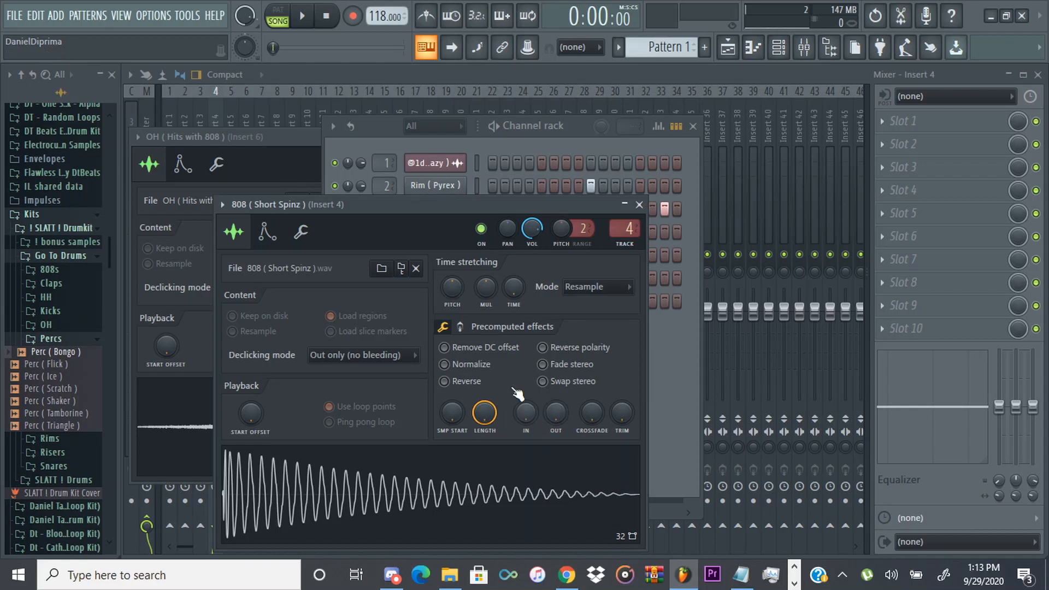
click(516, 147)
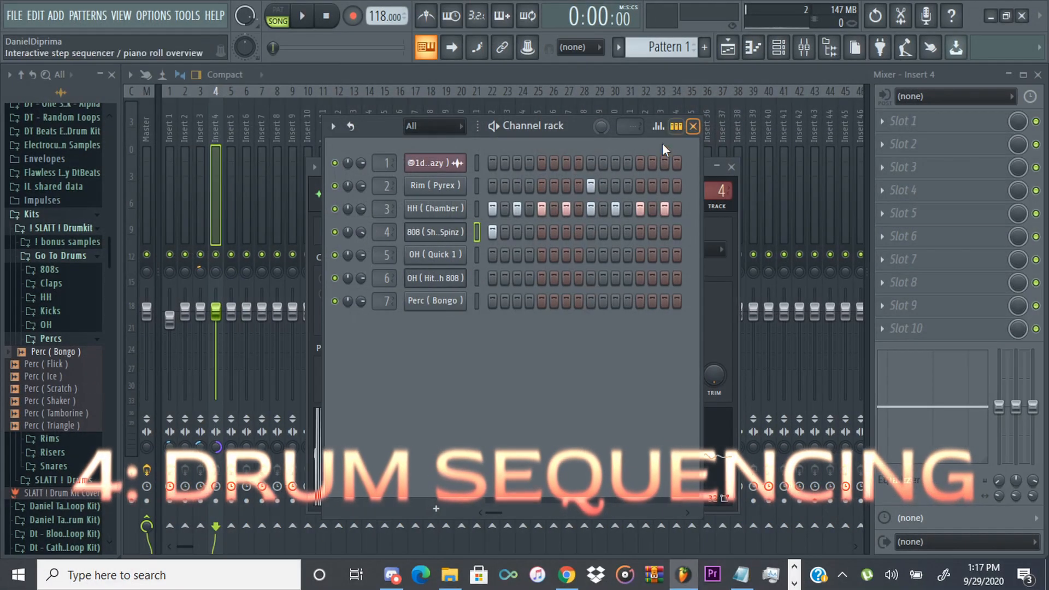
Clear the 808 hit on step 1 and review the 808 channel's precomputed effects, envelope and cut-self settings.
click(492, 232)
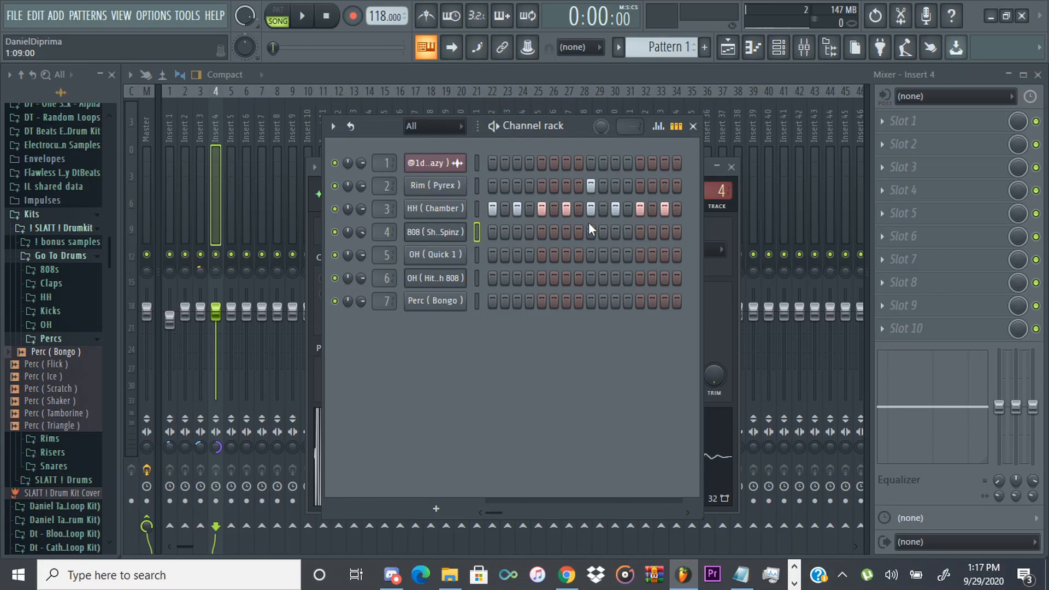
click(437, 232)
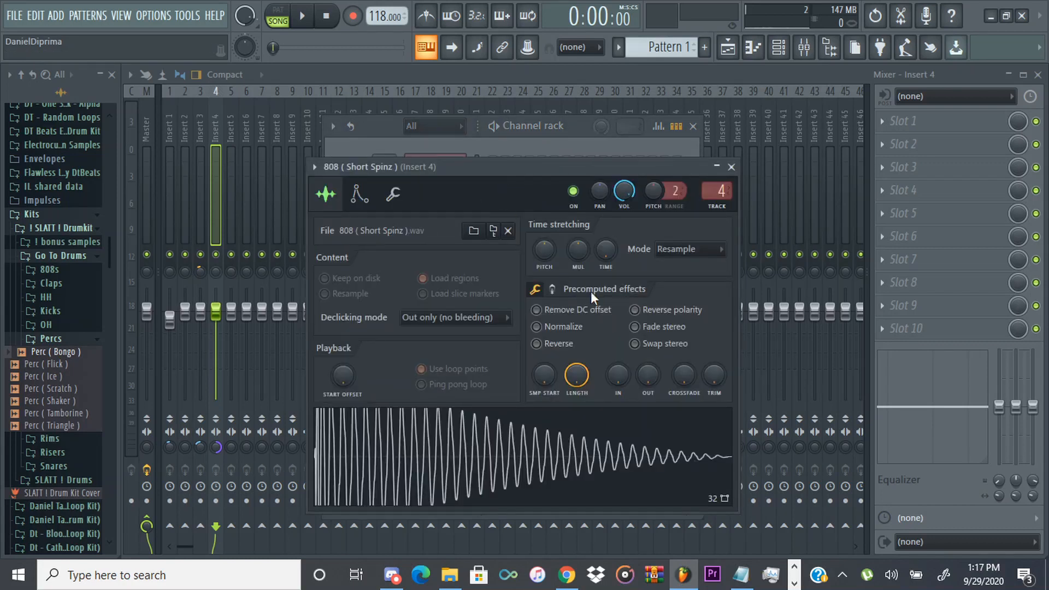
click(550, 288)
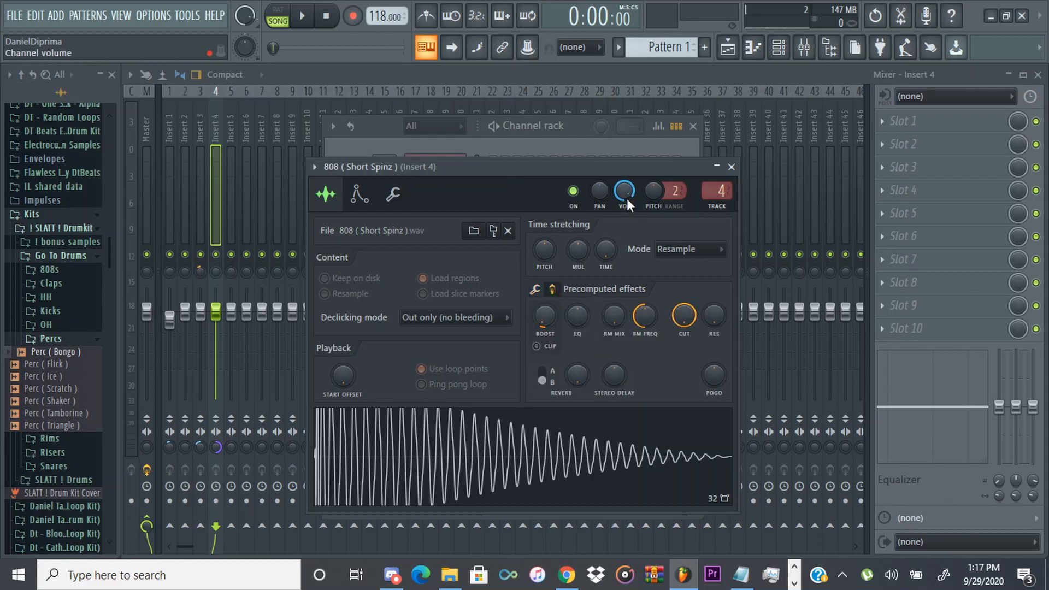
click(393, 194)
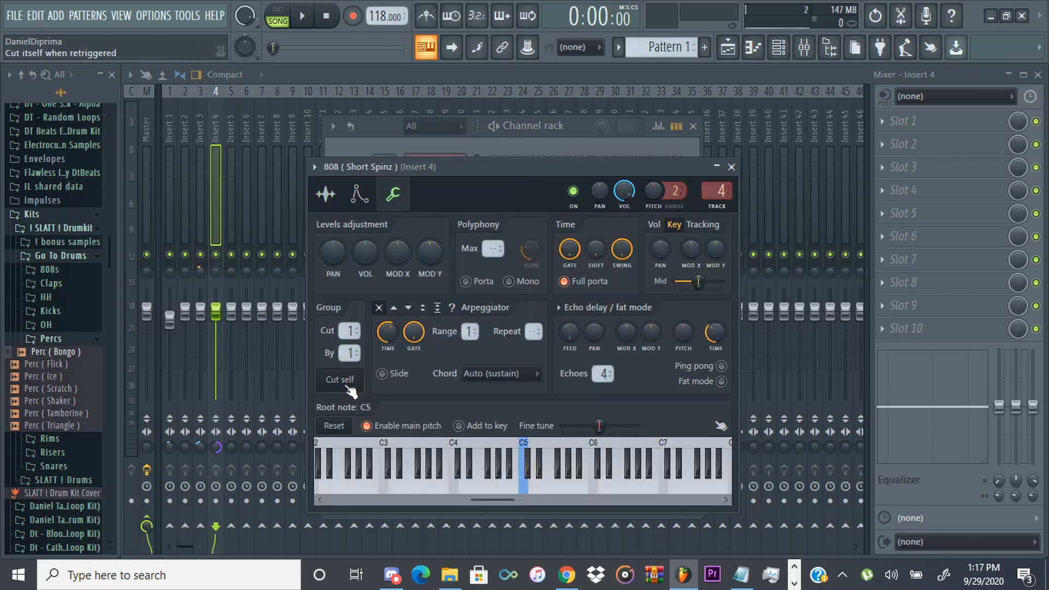
click(364, 195)
click(326, 194)
click(388, 146)
Open the piano roll of 808 ( Short Spinz ), place a D#5 note at the start of bar 1 and play it with the loop.
right_click(450, 237)
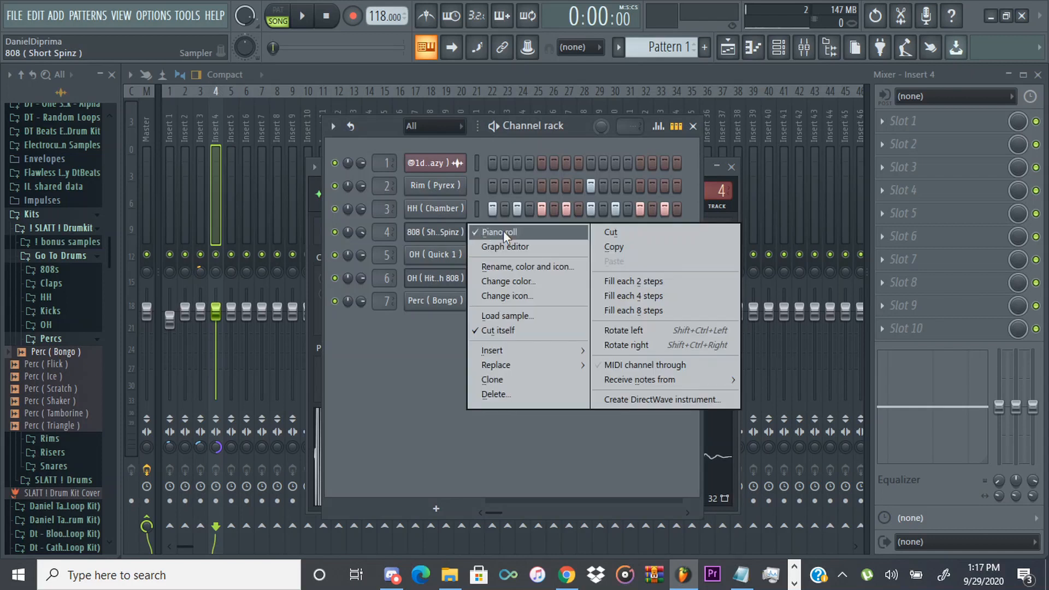
click(503, 231)
right_click(463, 237)
click(497, 233)
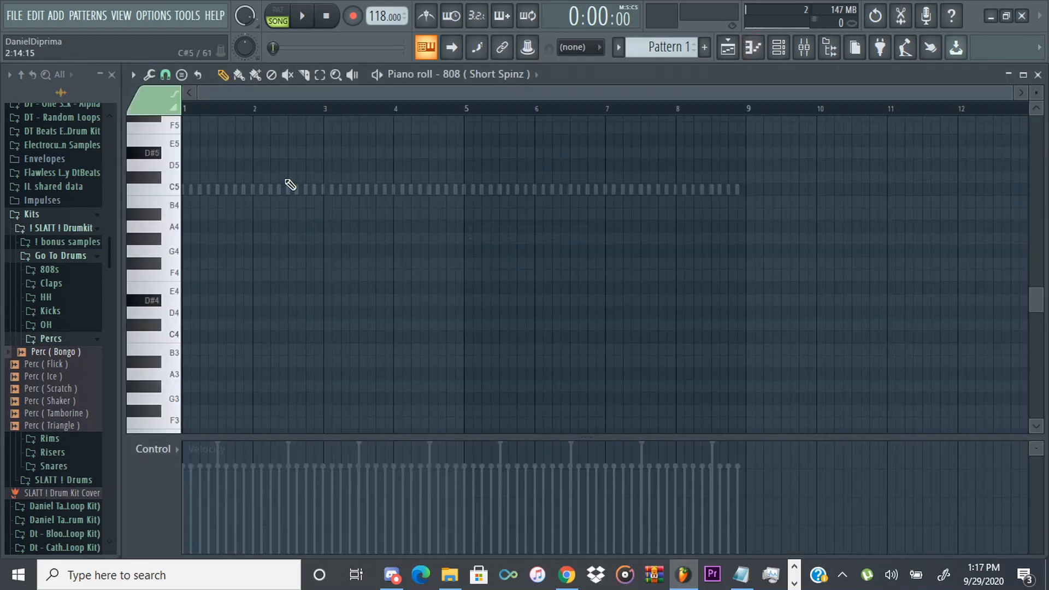
scroll(250, 310, up, 2)
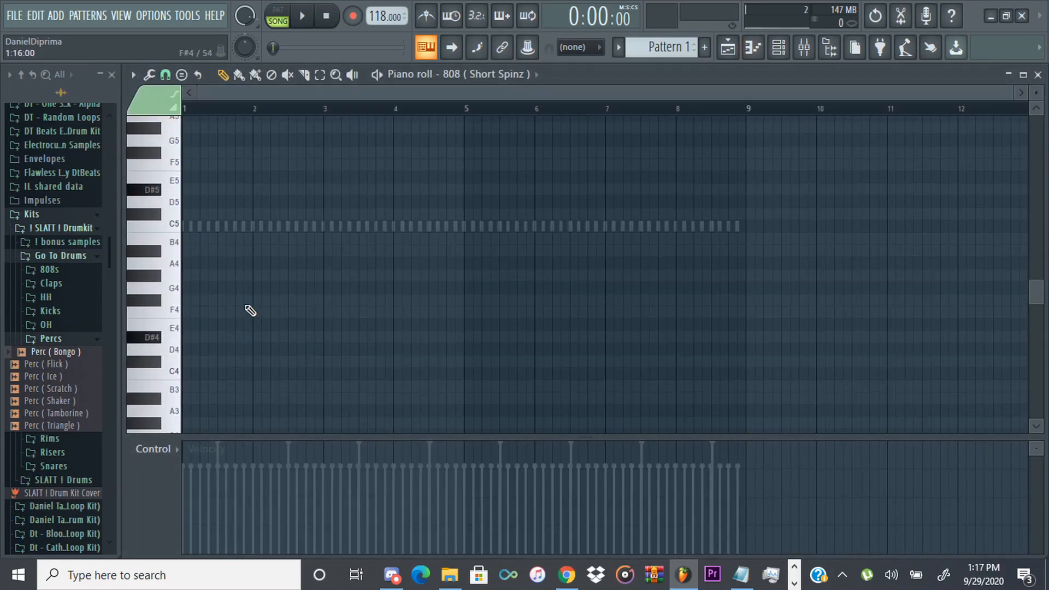
click(145, 222)
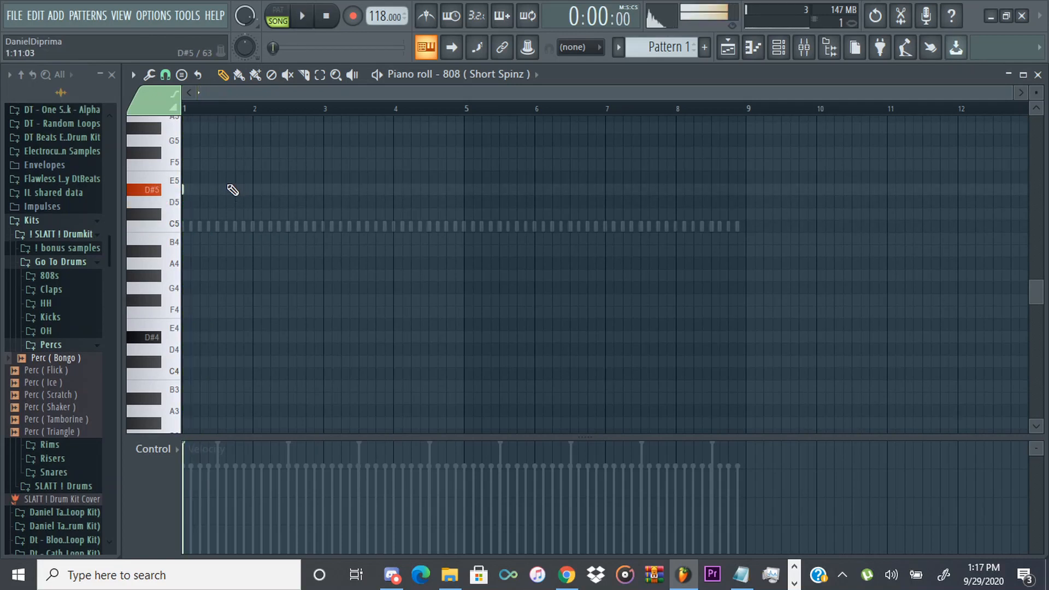
key(space)
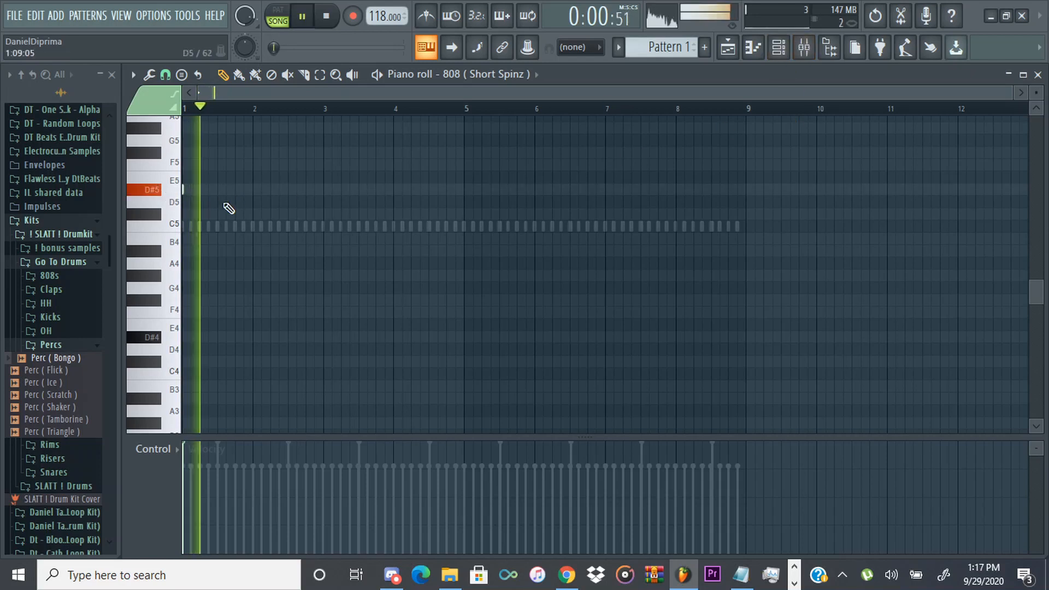
key(space)
Lower the volume of mixer track 4, which carries the 808.
click(786, 48)
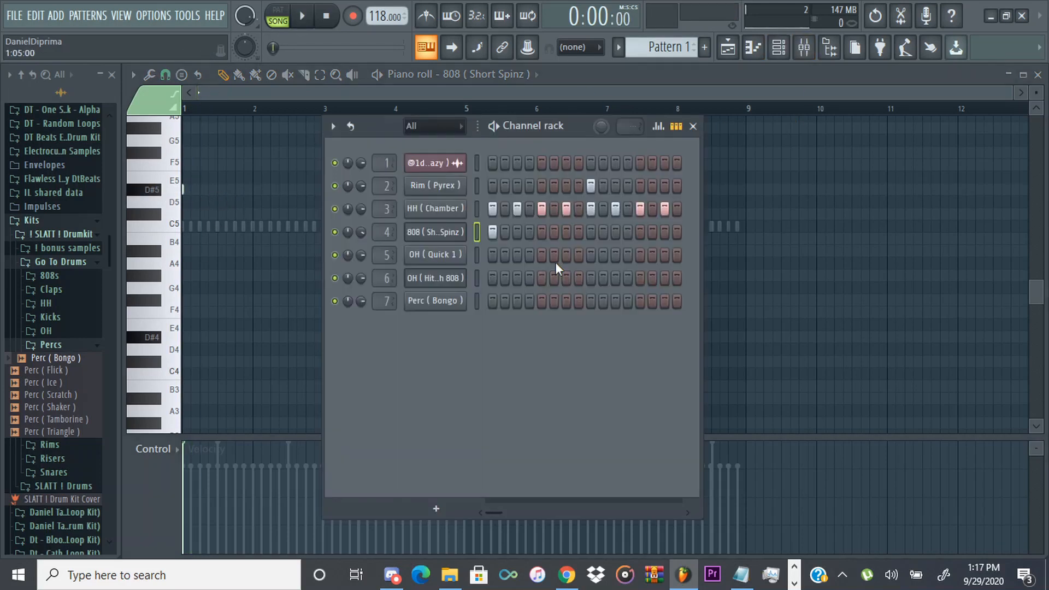
click(803, 48)
drag(216, 312, 215, 328)
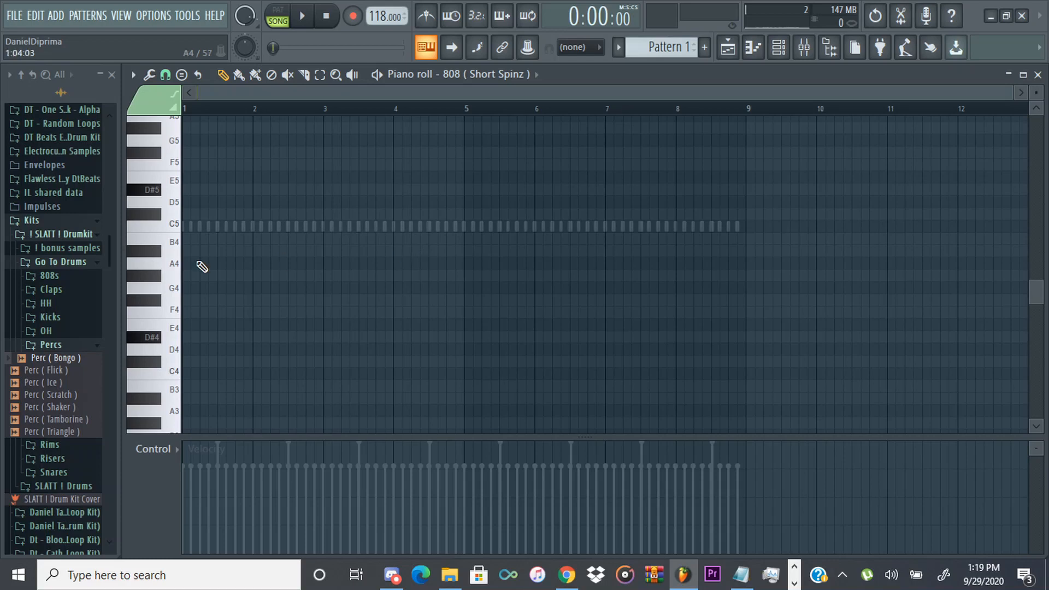
Place D#5 notes for the 808 on steps 1 and 3 of bar 1, playing the loop to check the timing.
click(185, 190)
key(space)
key(space)
key(space)
click(191, 189)
key(space)
key(space)
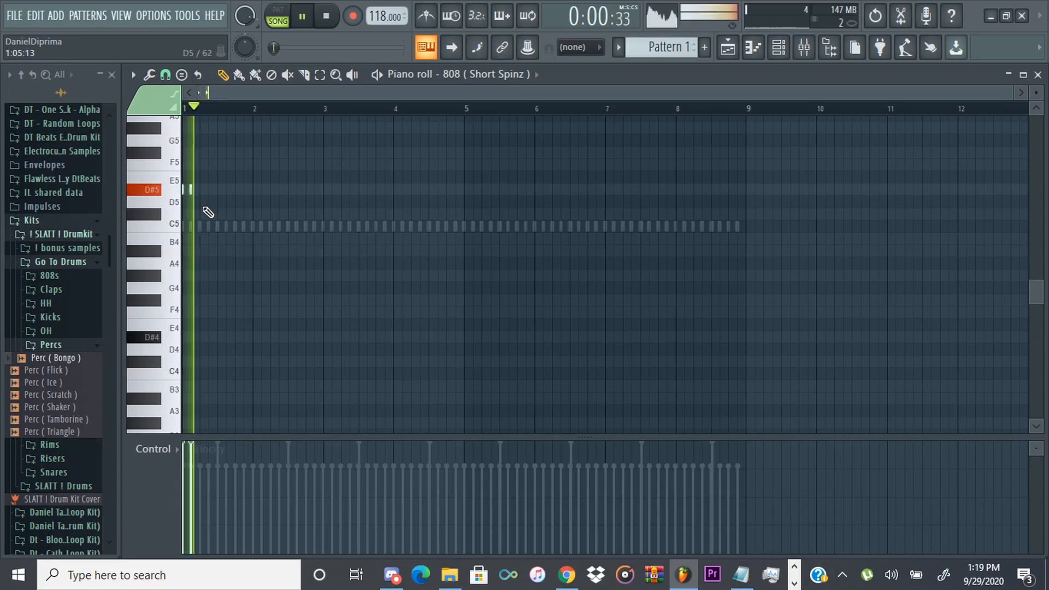
Add D#5 notes on steps 7 and 13 of bar 1, playing the loop after each one.
click(208, 189)
key(space)
key(space)
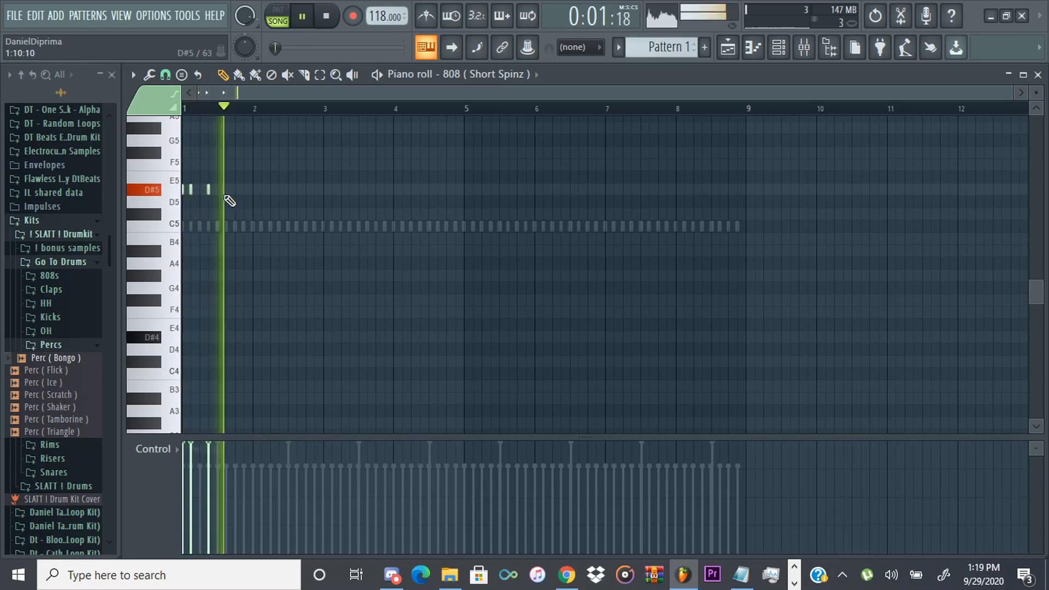
click(235, 190)
key(space)
key(space)
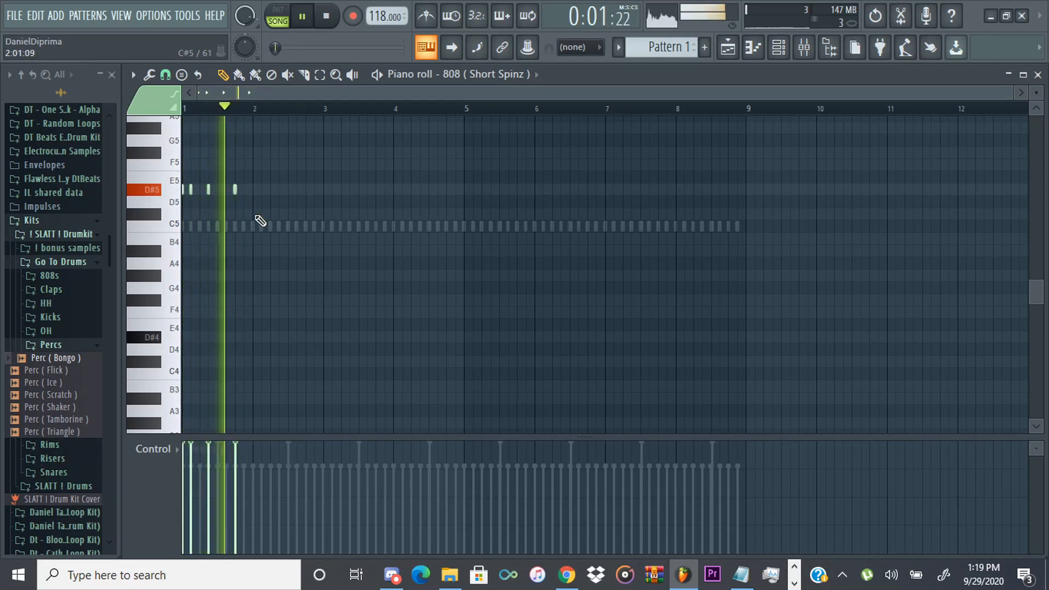
Continue the 808 line through bars 2 to 4 with more D#5 notes and an A#4 note late in bar 2.
click(269, 190)
key(space)
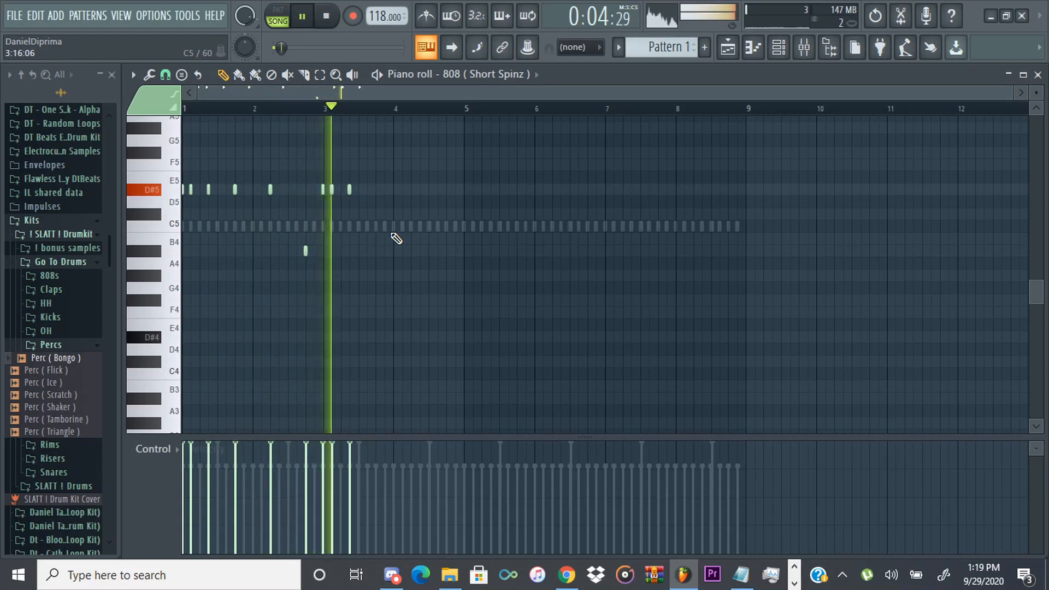
click(375, 189)
click(410, 189)
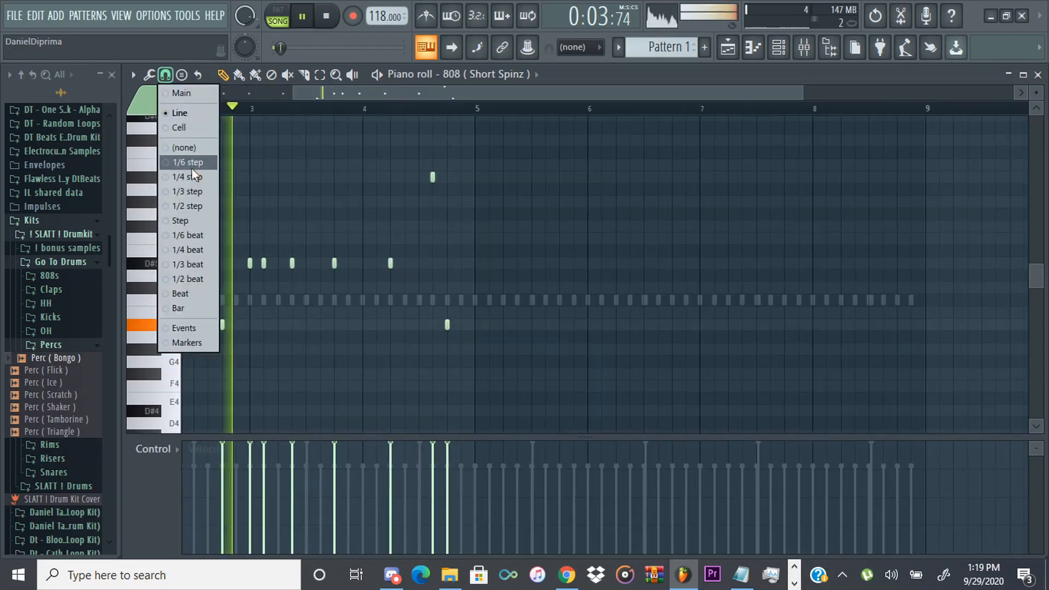
Set the piano roll snap to 1/3 step and add a quick A#4 roll plus a closing A#4 note at the end of bar 4.
click(188, 191)
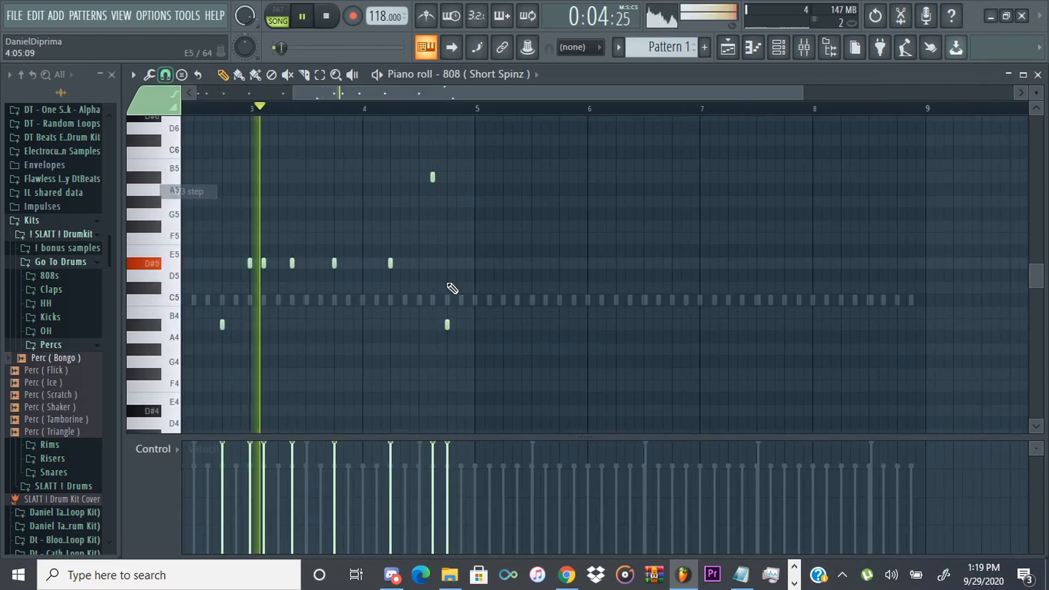
scroll(452, 287, up, 6)
click(431, 325)
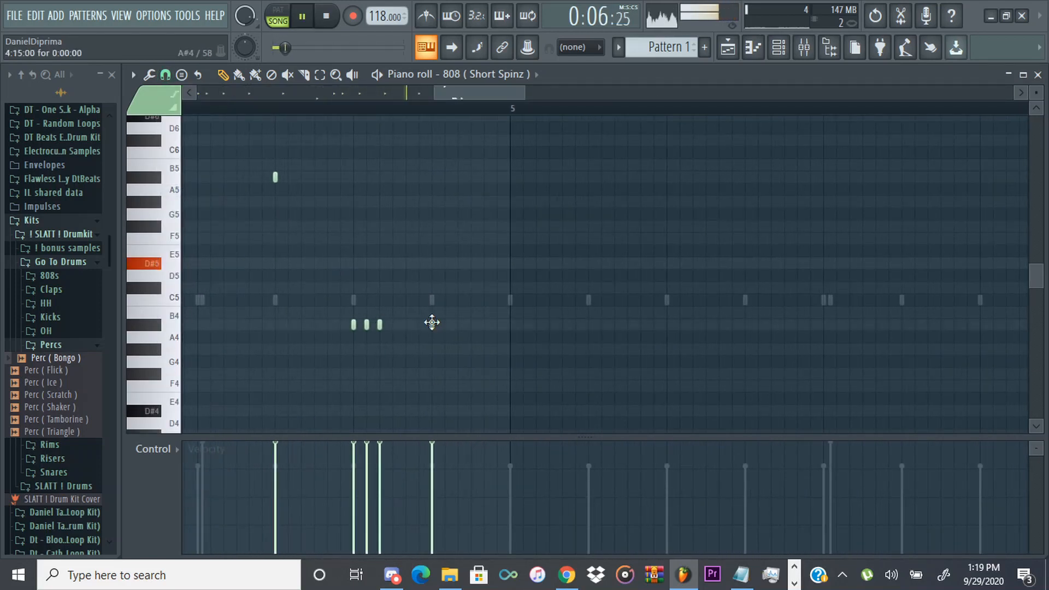
scroll(428, 375, down, 4)
key(space)
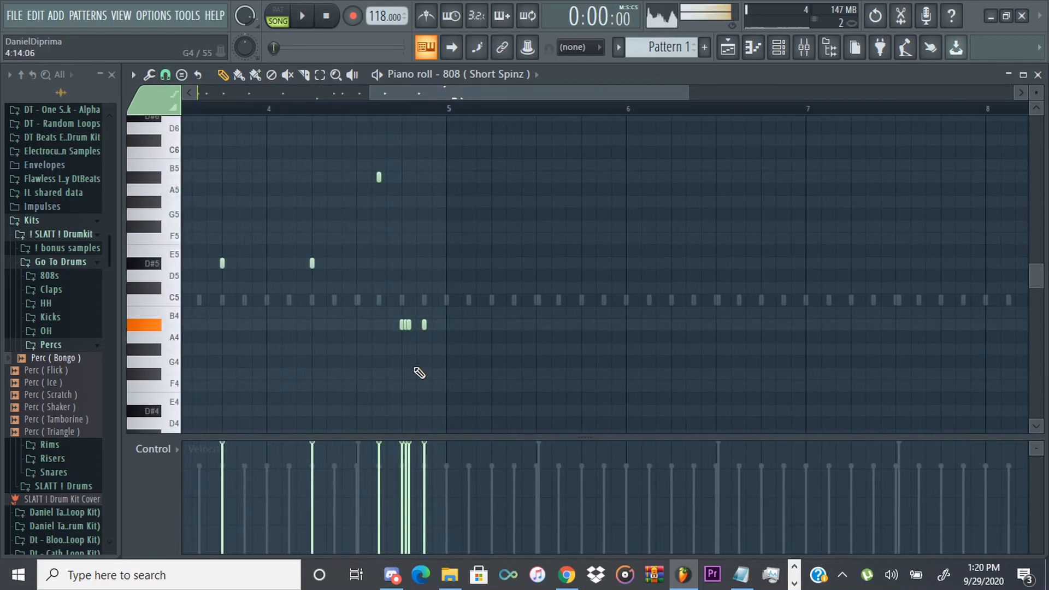
Duplicate the four-bar 808 line into bars 5 to 8.
scroll(419, 372, down, 3)
key(ctrl+b)
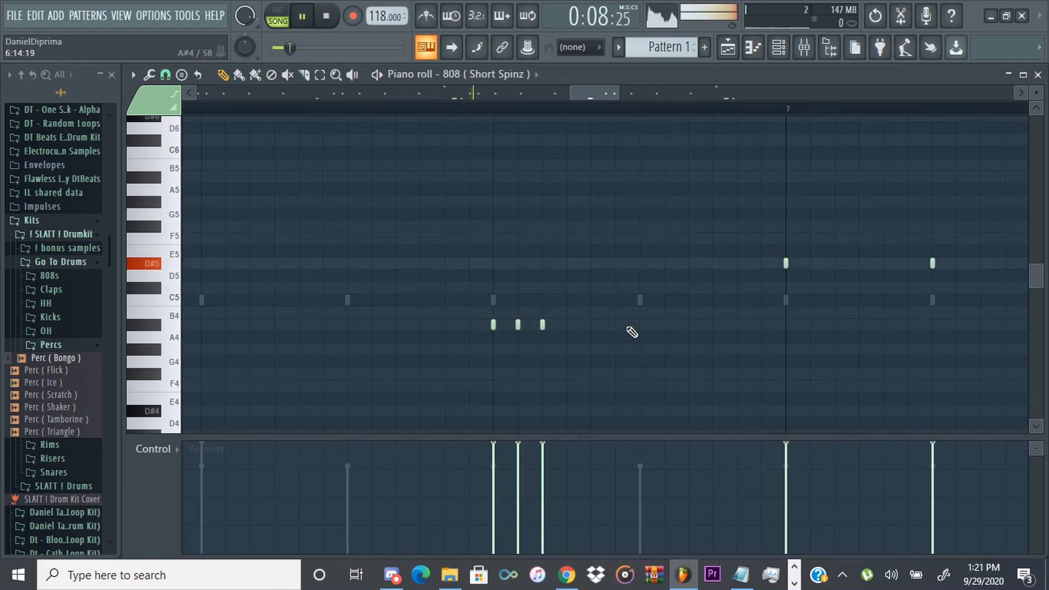
Add a closing A#4 note after the roll at the end of bar 6 and play back the line.
click(638, 325)
scroll(664, 377, down, 3)
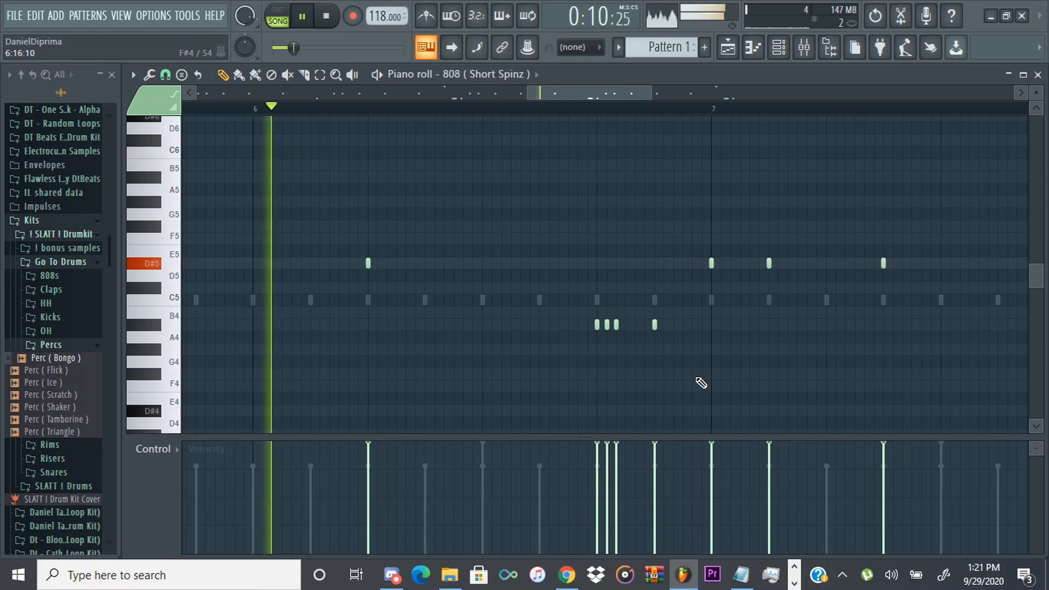
scroll(682, 385, down, 3)
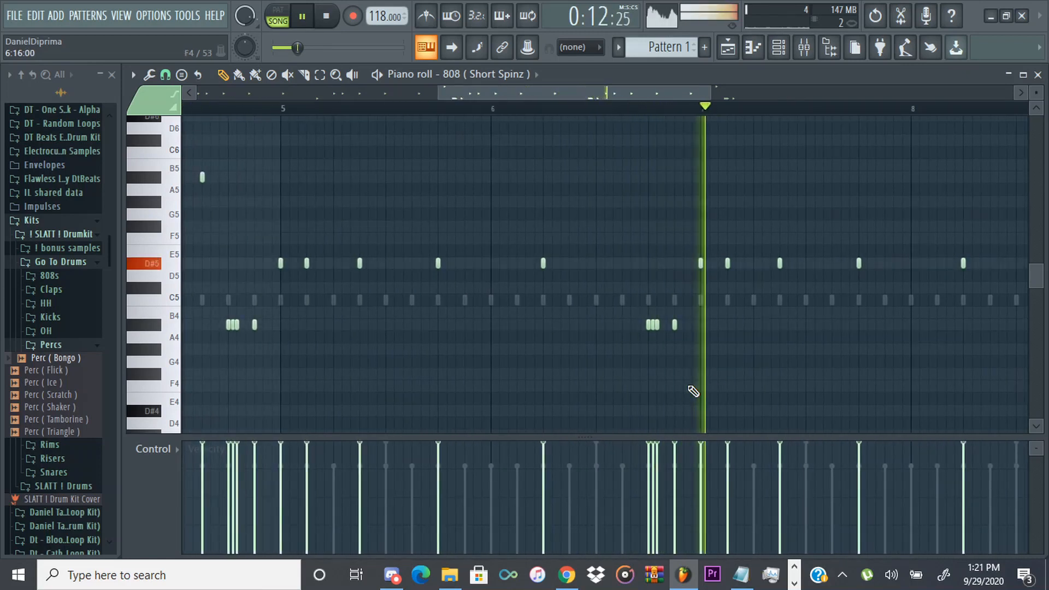
scroll(691, 389, down, 2)
key(space)
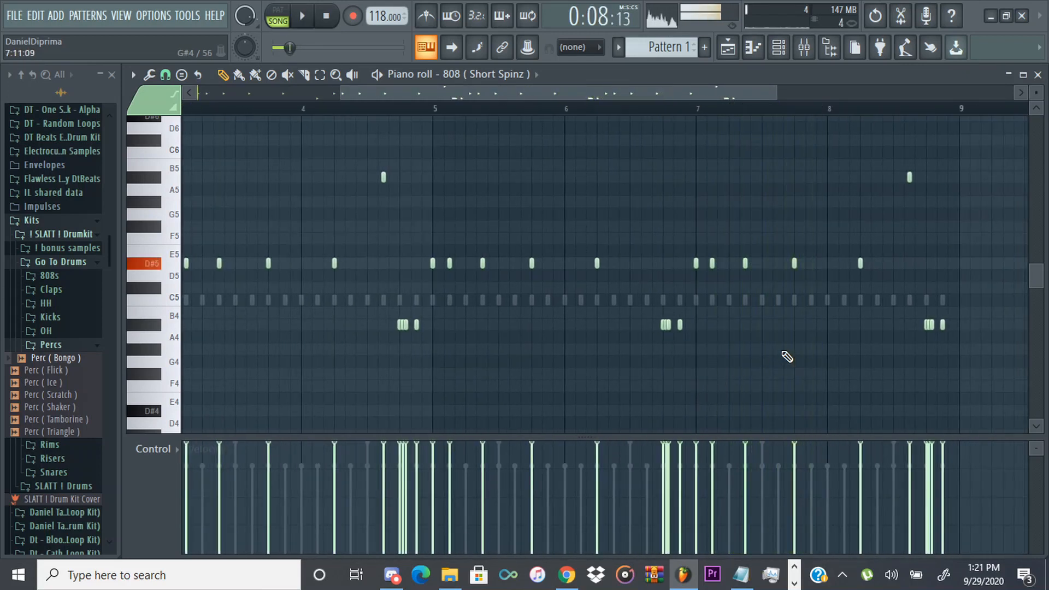
Raise the last D#5 note of bar 7 to A#5 and delete the D#5 note in bar 8, playing the change.
drag(794, 263, 794, 177)
key(space)
right_click(860, 263)
key(space)
click(778, 110)
key(space)
key(space)
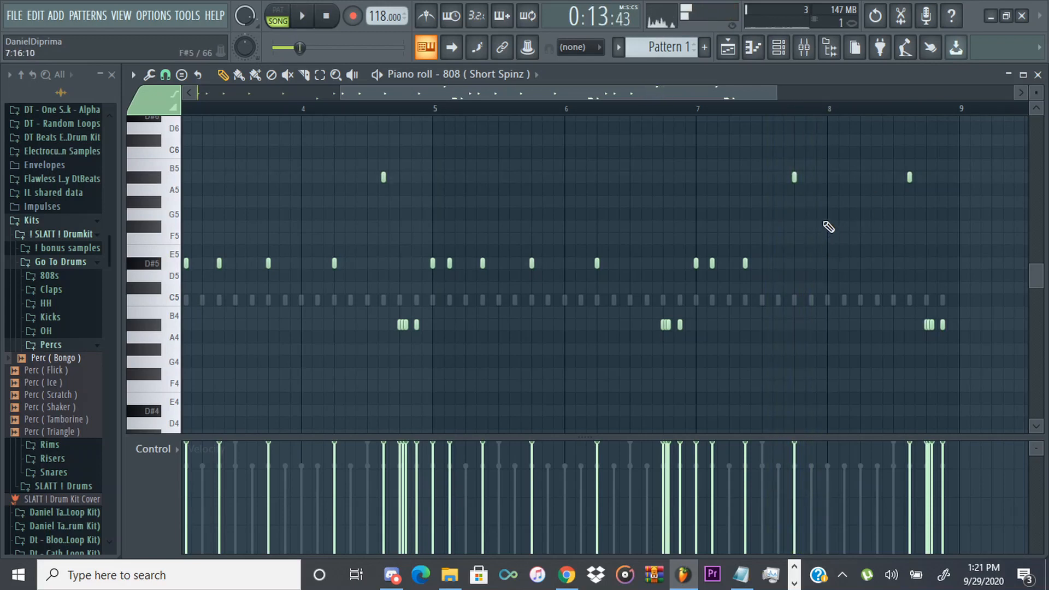
Add an F#5 note at the start of bar 8 and a G#5 note on its second beat, auditioning the phrase.
click(827, 226)
key(space)
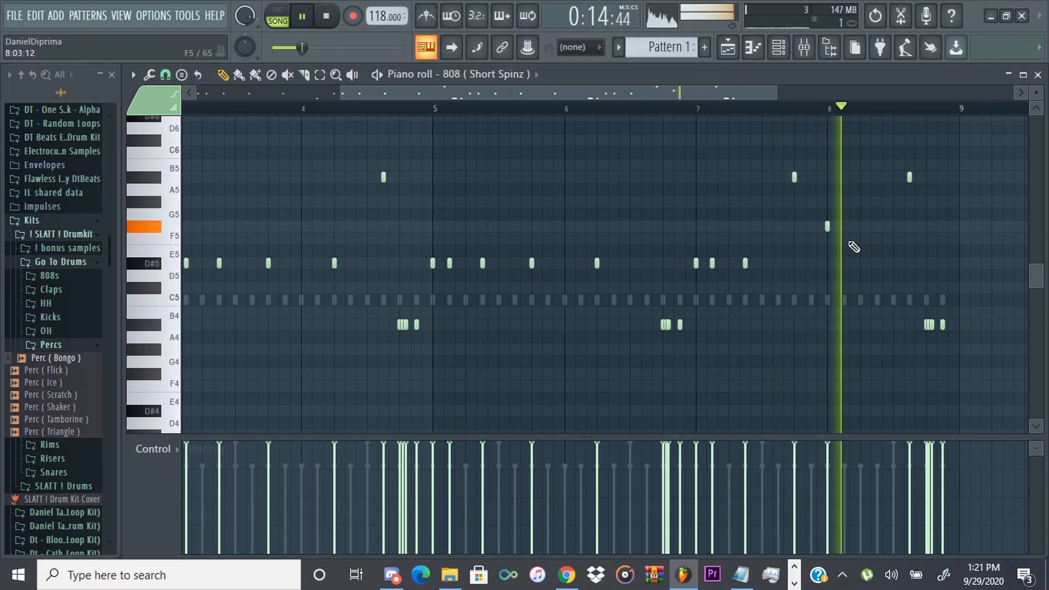
key(space)
click(860, 202)
key(space)
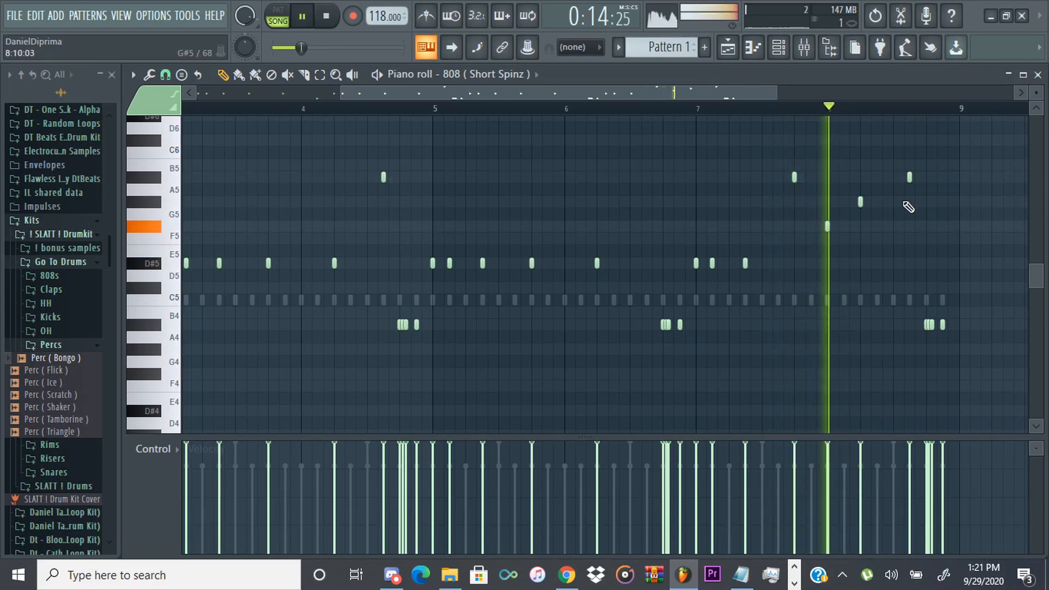
Move bar 8's opening note and closing roll to F5, and place an F#5 note on its third beat.
key(space)
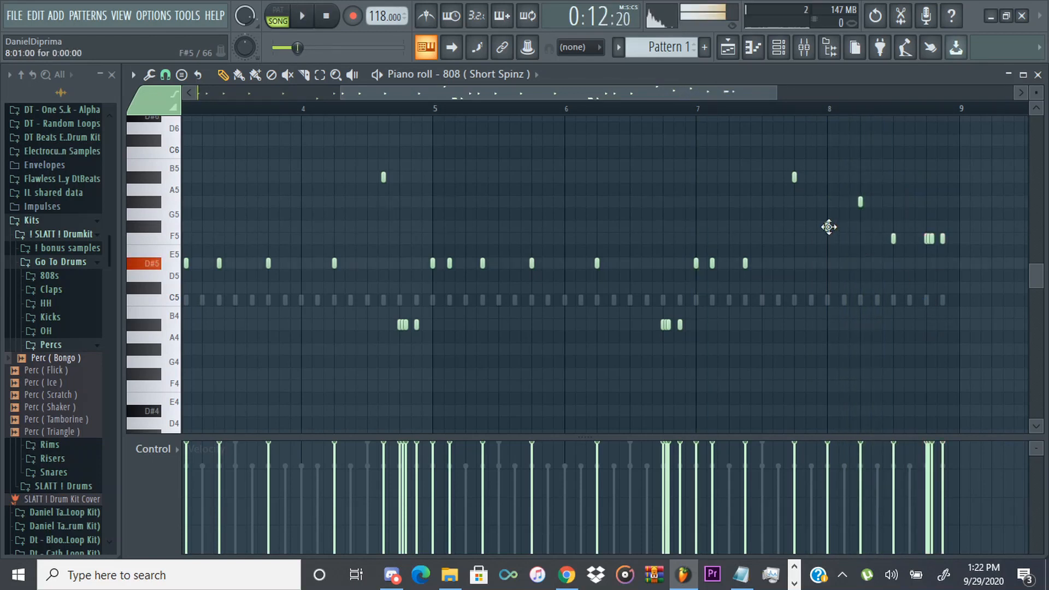
drag(827, 226, 827, 238)
key(space)
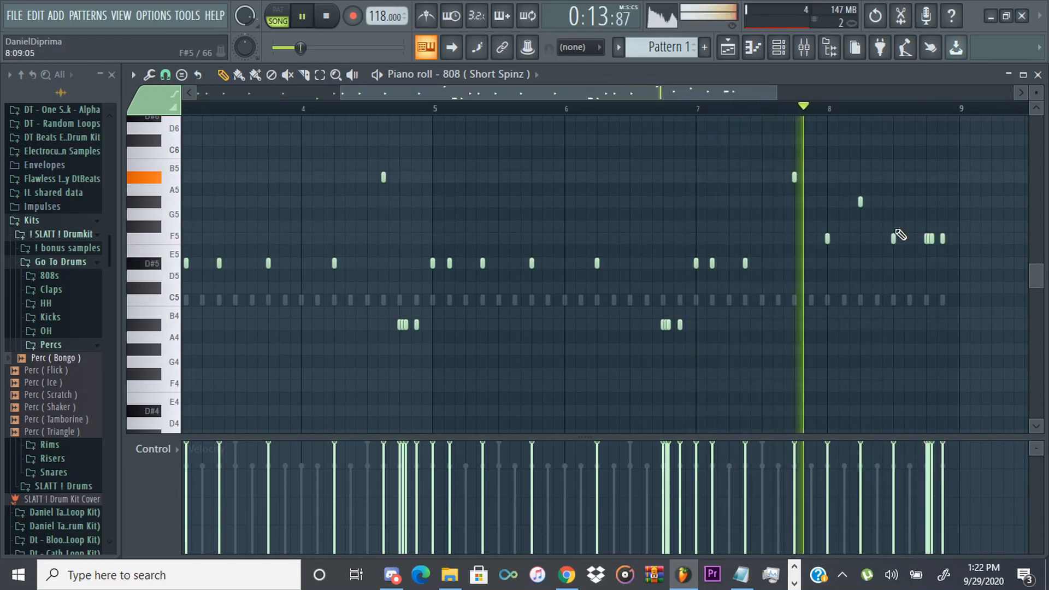
click(892, 226)
key(space)
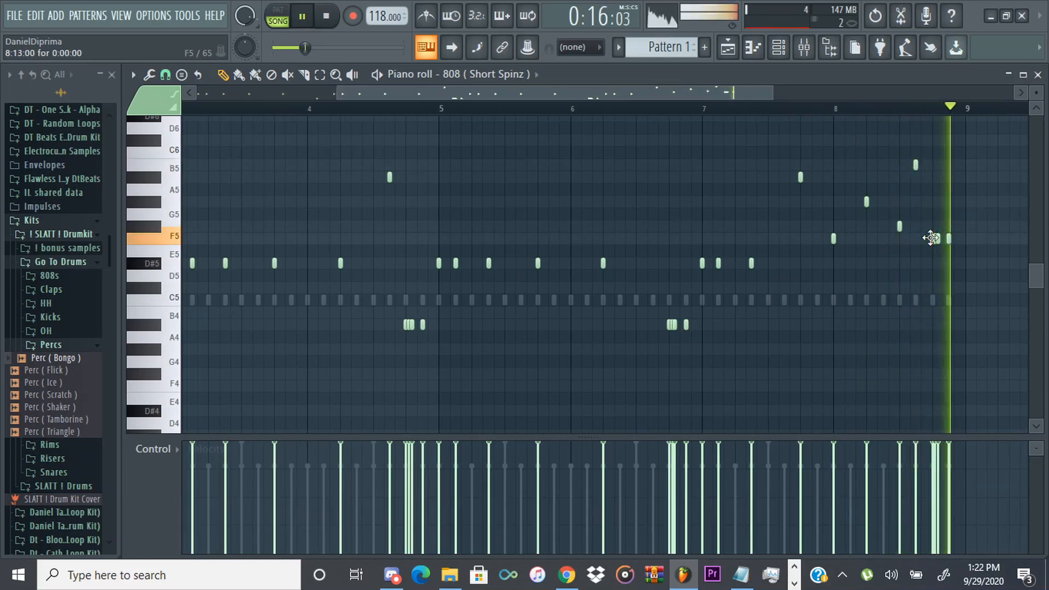
Delete the B5 note just before bar 8's closing roll and play back the ending.
key(space)
scroll(921, 184, down, 3)
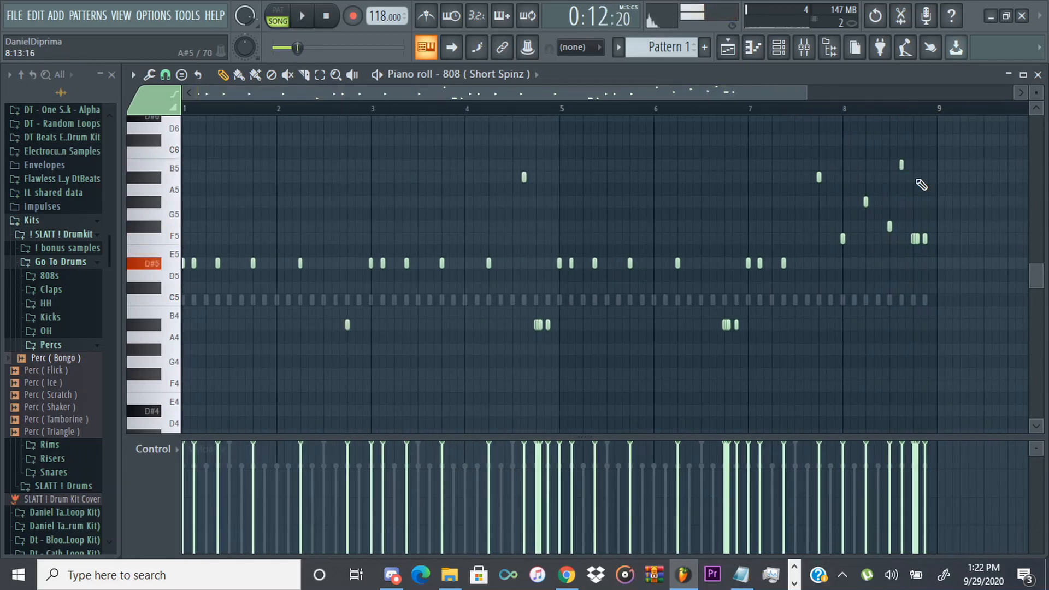
right_click(901, 164)
key(space)
scroll(889, 256, down, 2)
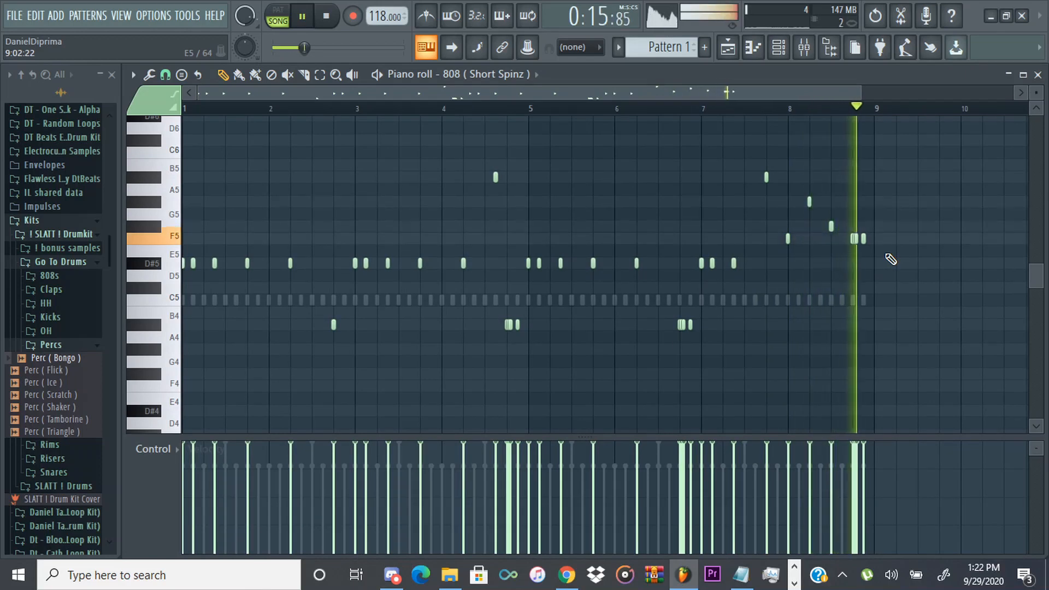
key(space)
scroll(621, 300, down, 1)
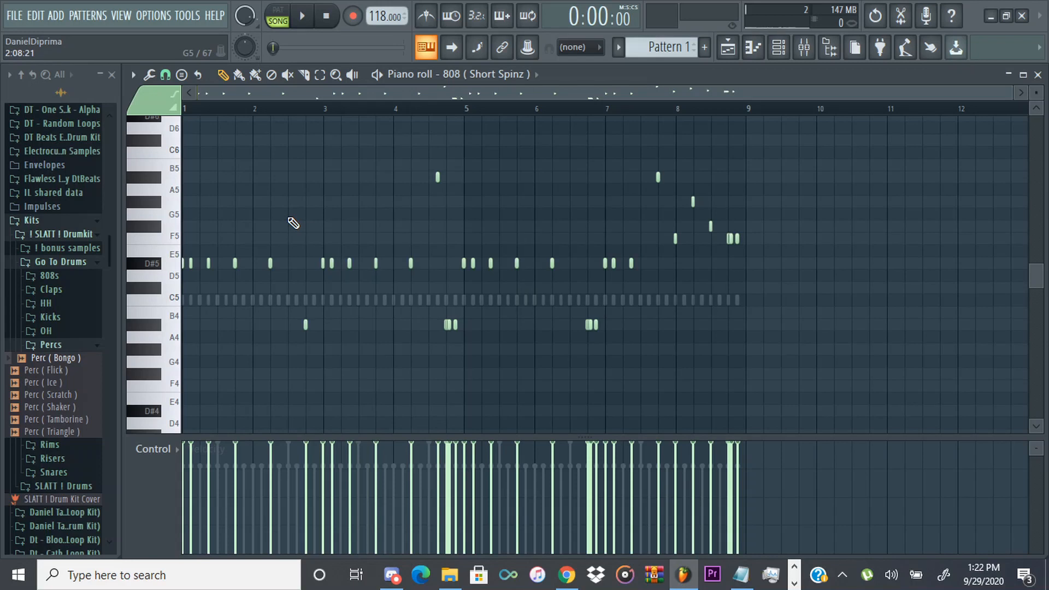
Open the HH (Chamber) channel in the piano roll.
scroll(464, 392, up, 3)
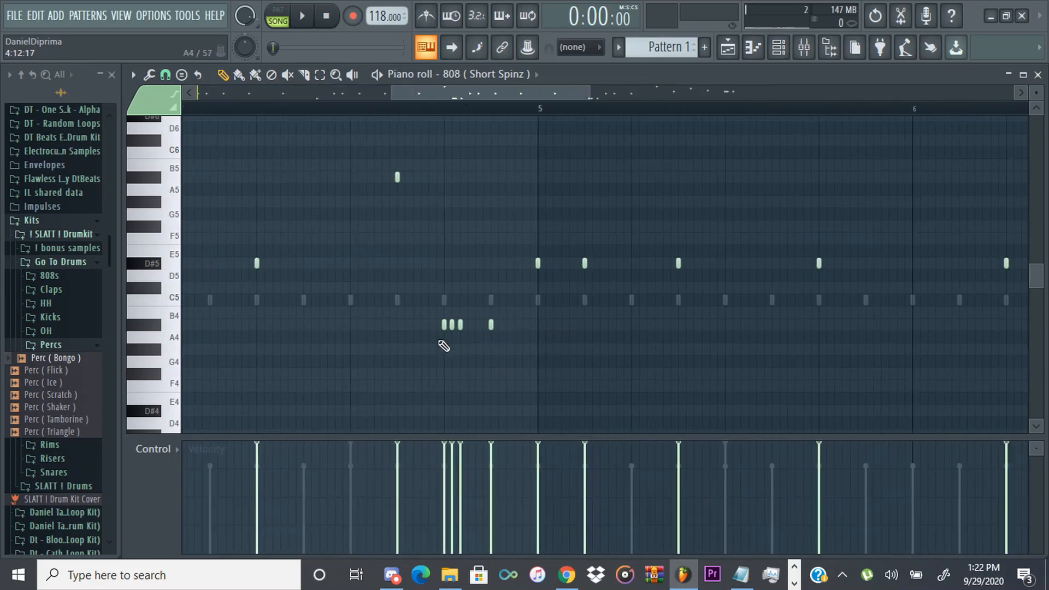
scroll(634, 344, down, 3)
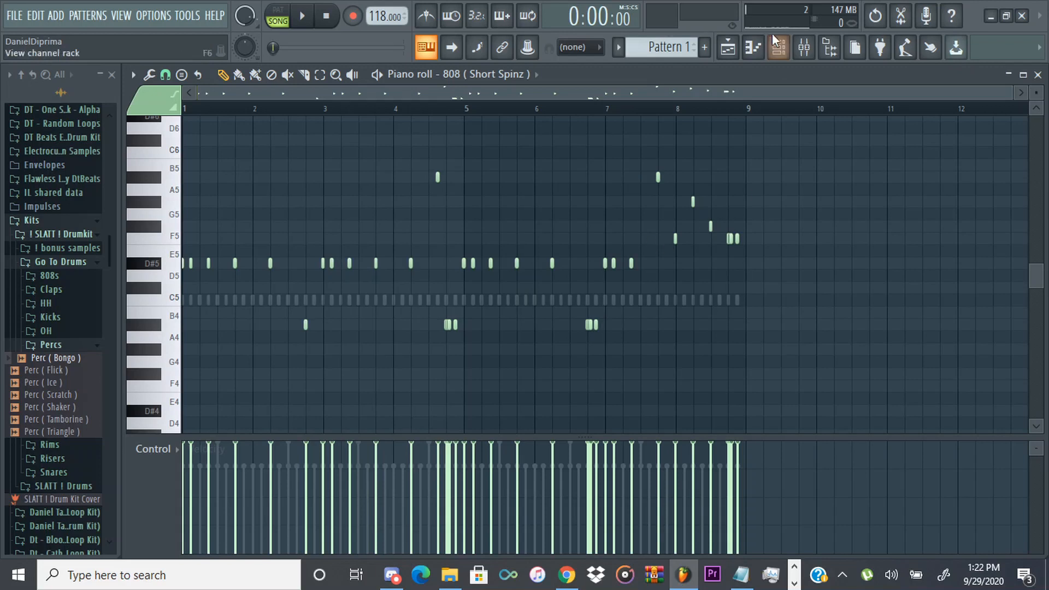
click(791, 55)
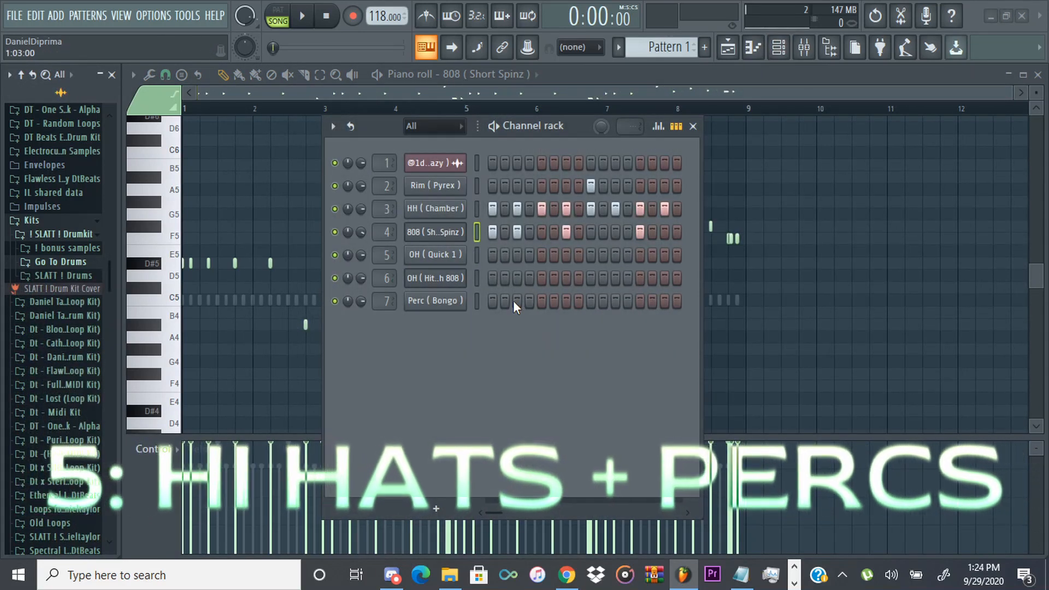
right_click(448, 210)
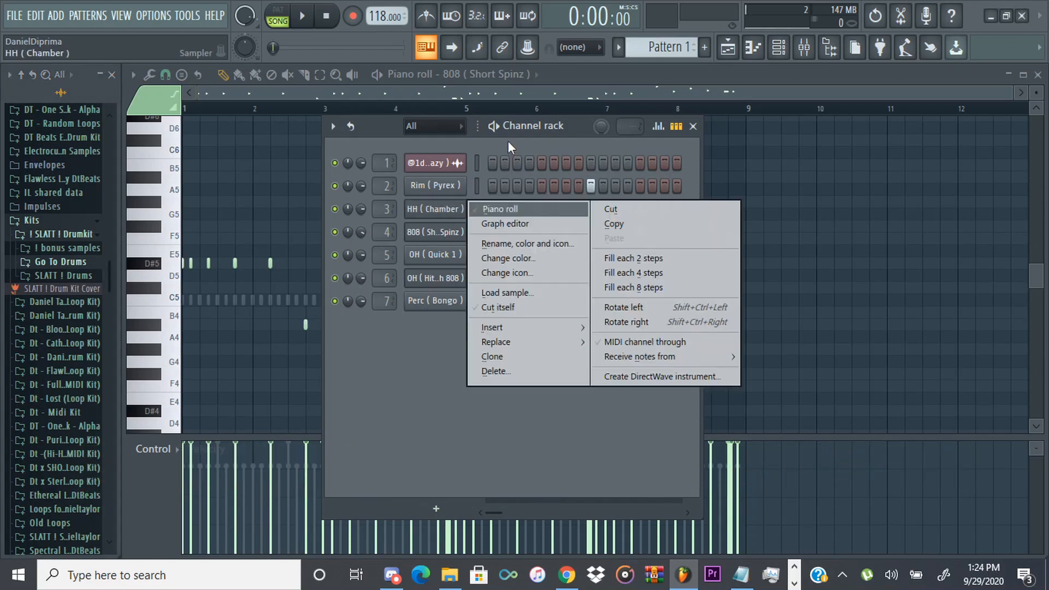
click(507, 141)
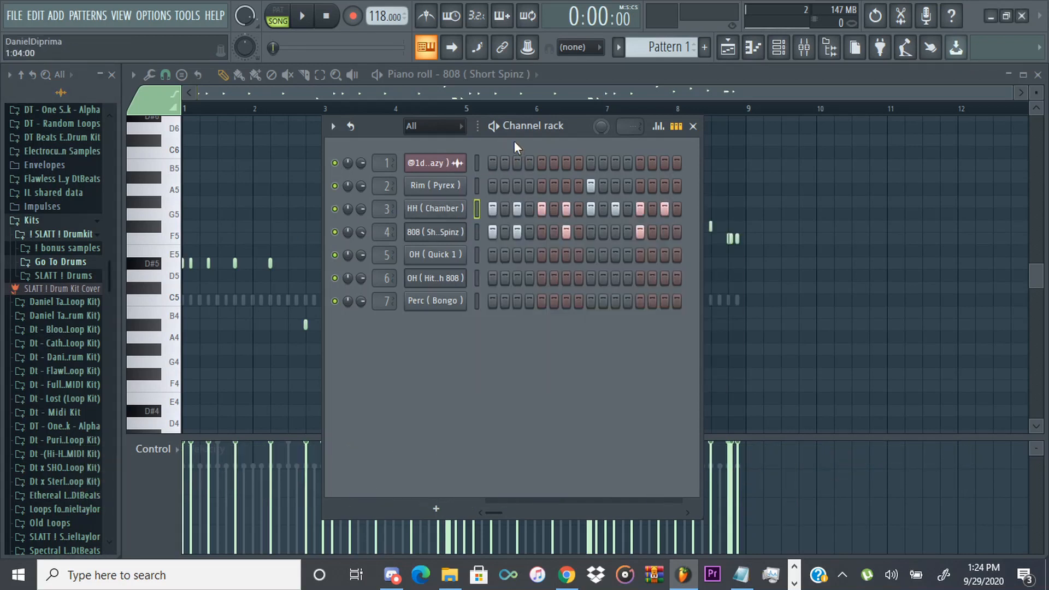
right_click(440, 205)
click(500, 214)
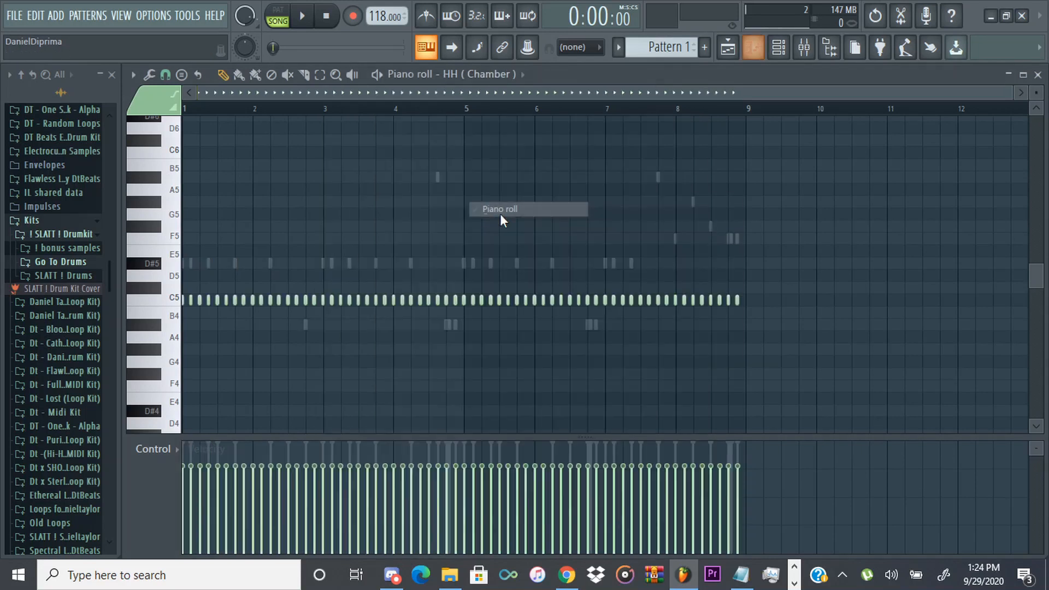
Open the HH Midis folder of the SLATT sample pack in the file browser.
scroll(77, 304, down, 4)
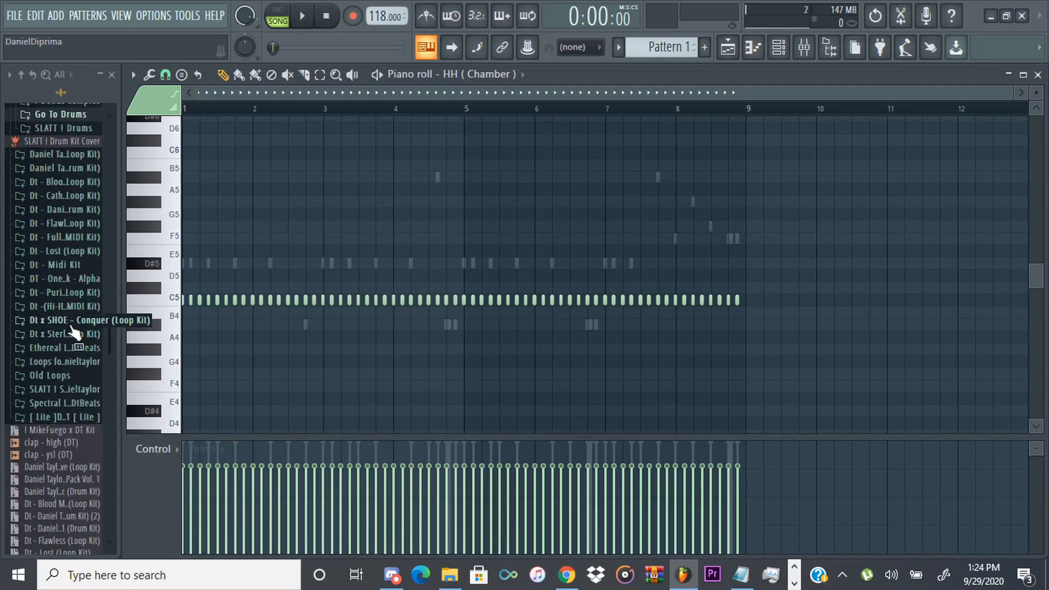
scroll(64, 332, down, 2)
click(60, 316)
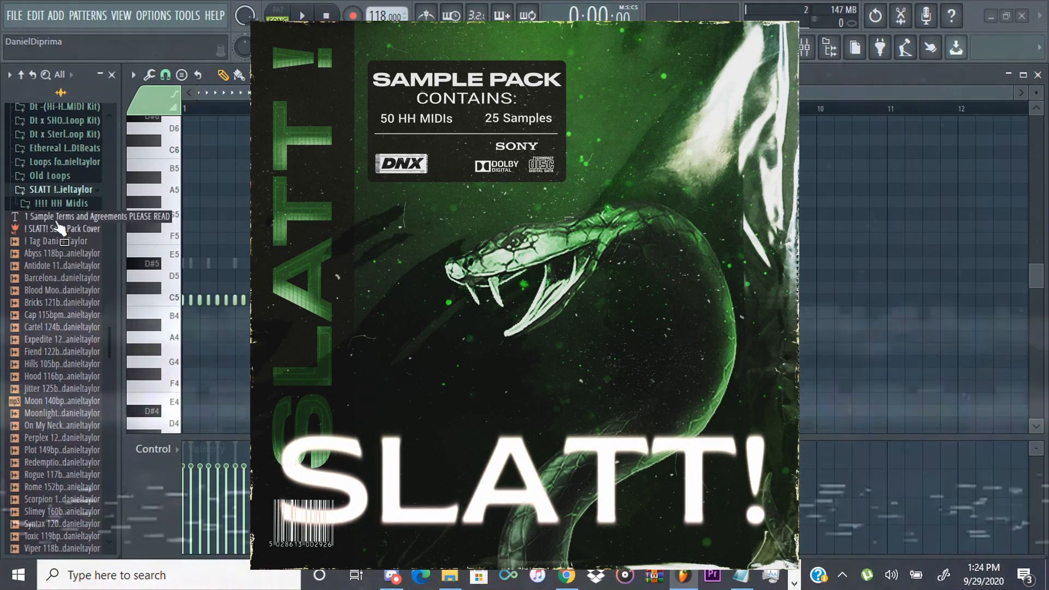
click(51, 205)
click(53, 185)
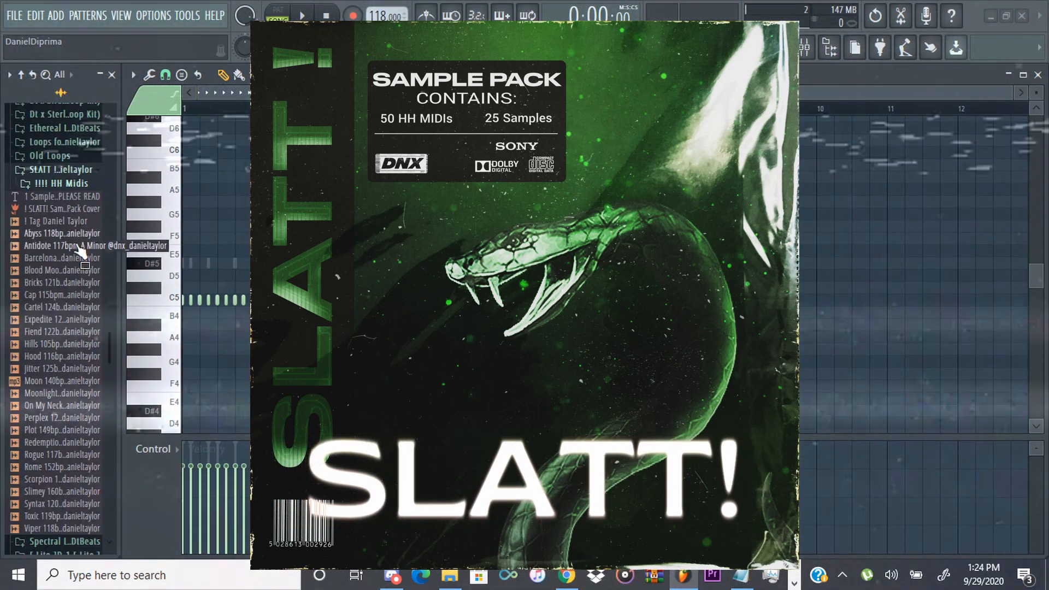
click(53, 185)
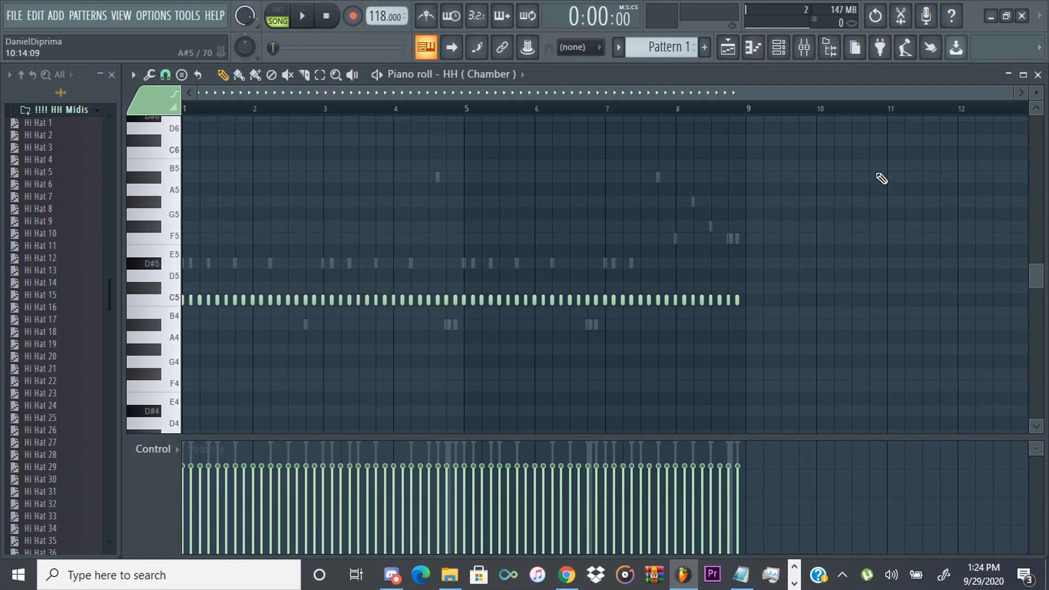
Audition the Hi Hat 2 MIDI on the HH (Chamber) channel and replace it with Hi Hat 10.
key(space)
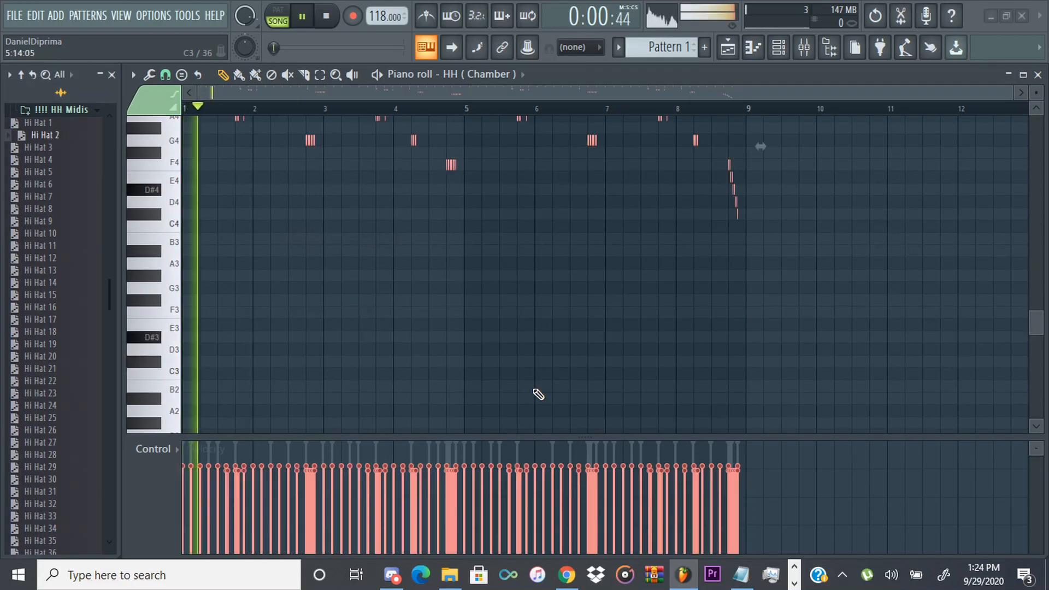
scroll(518, 390, up, 5)
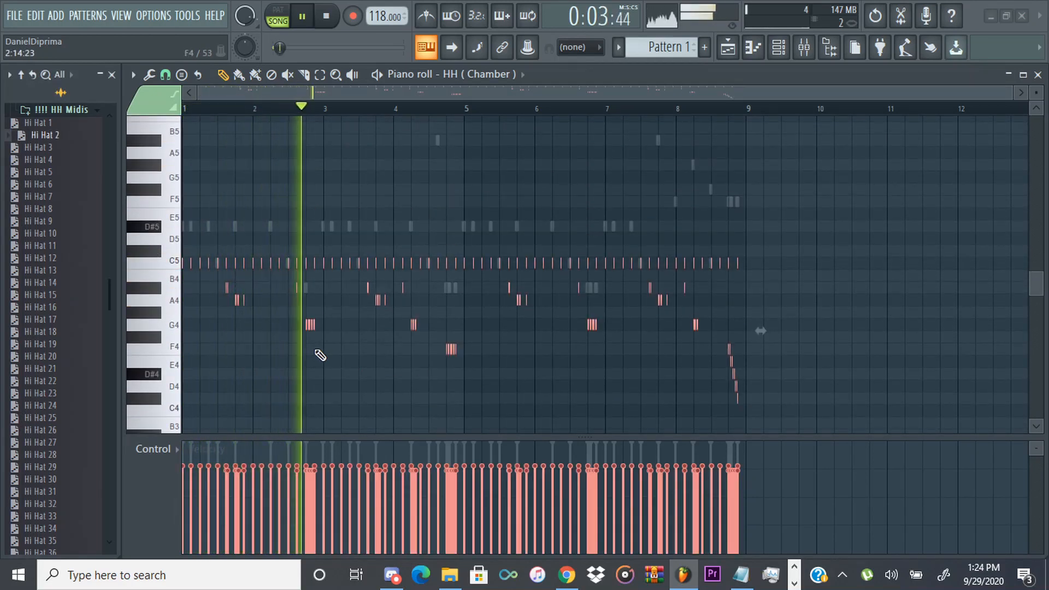
key(space)
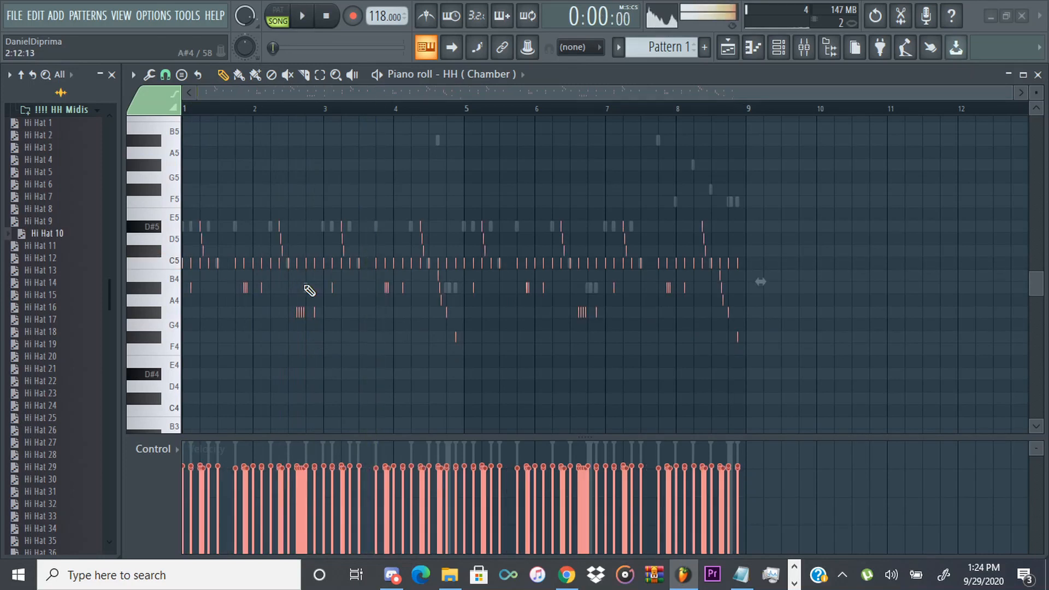
key(space)
key(space)
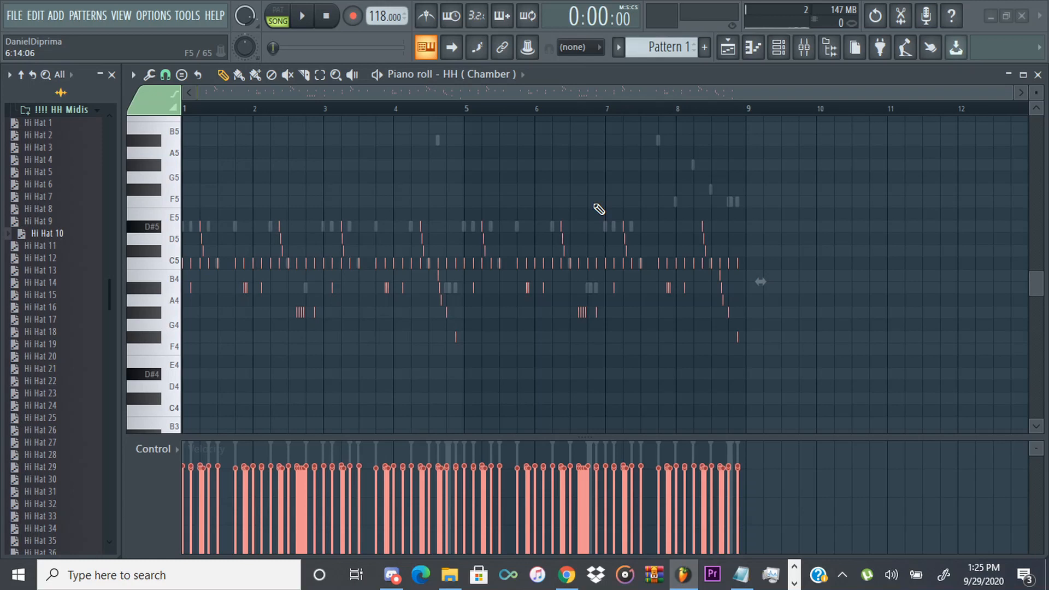
key(space)
Change the snap resolution and replace bar 8's last C5 hi-hat with a descending run of A#4, A4, G4, F4 and E4.
click(165, 74)
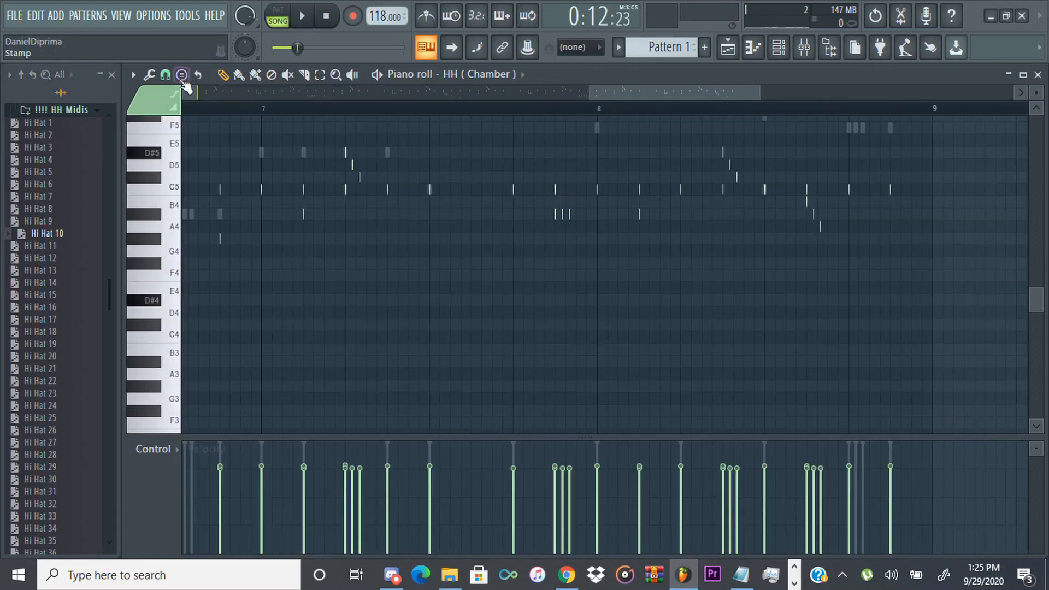
click(165, 75)
click(196, 234)
drag(625, 92, 676, 94)
scroll(652, 260, up, 2)
click(573, 214)
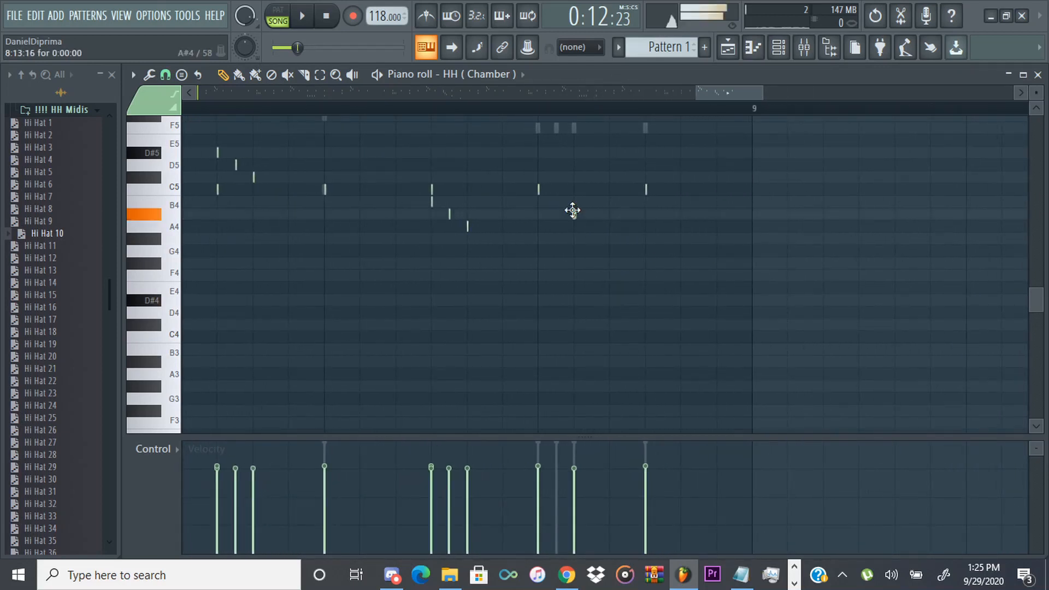
click(609, 227)
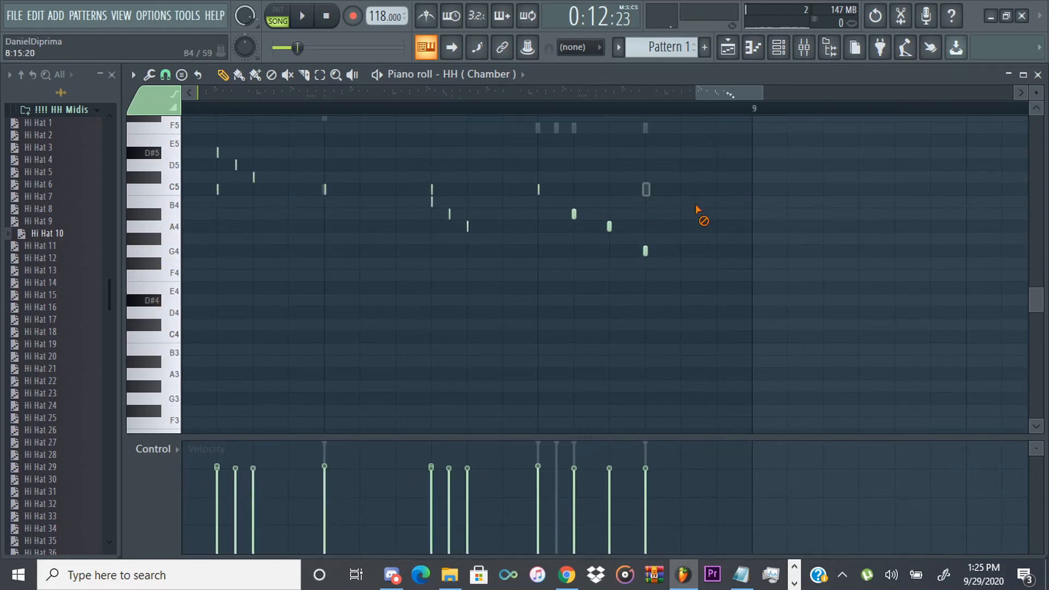
click(680, 275)
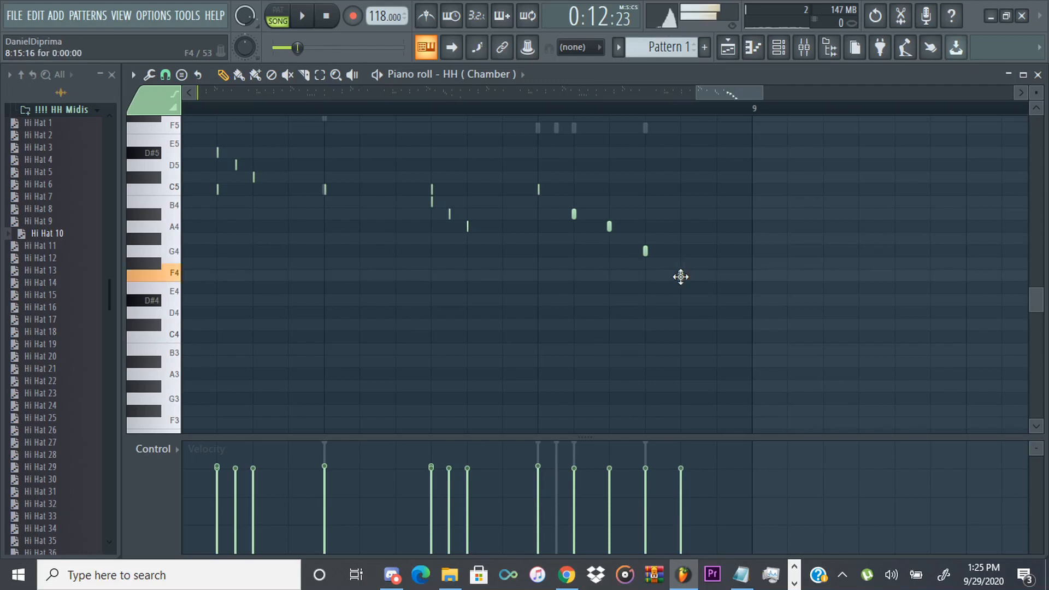
click(716, 287)
key(space)
scroll(600, 352, down, 2)
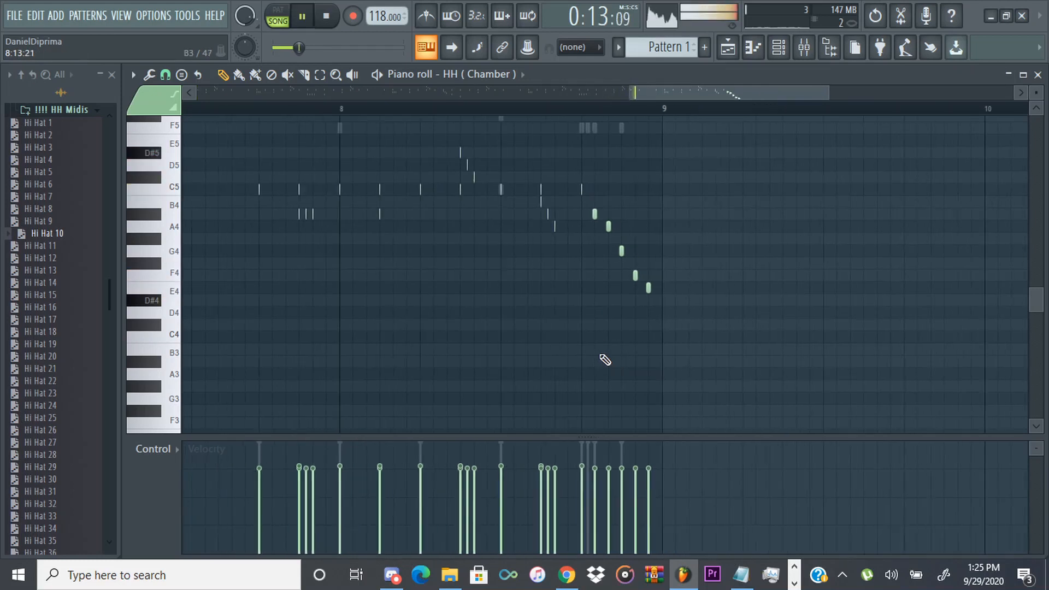
Retune the descending hi-hat run to A#4, G#4, F#4, E4 and D4 while listening to the ending.
right_click(643, 288)
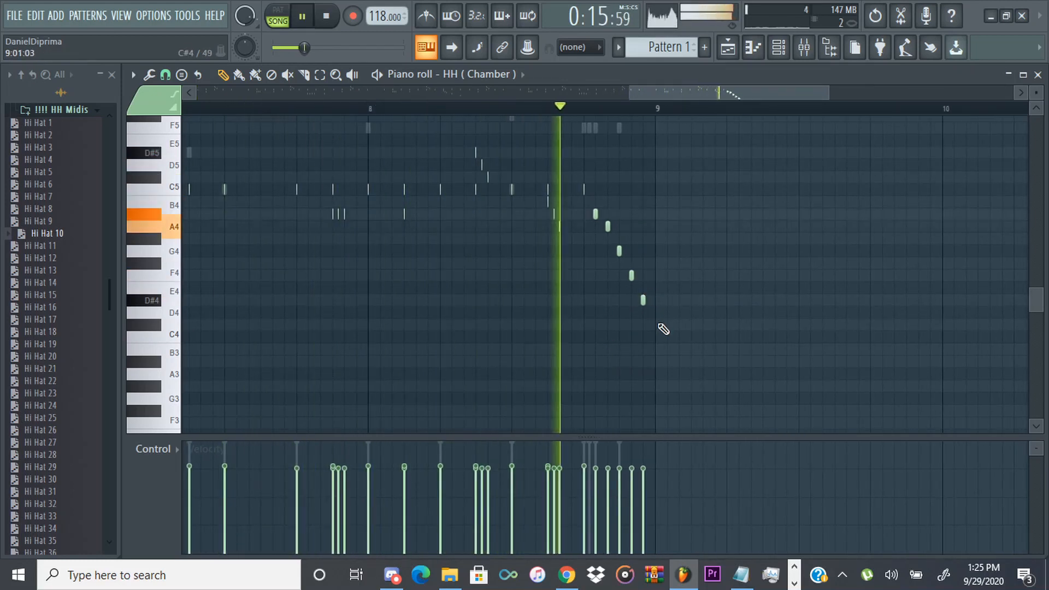
click(643, 300)
key(space)
right_click(644, 304)
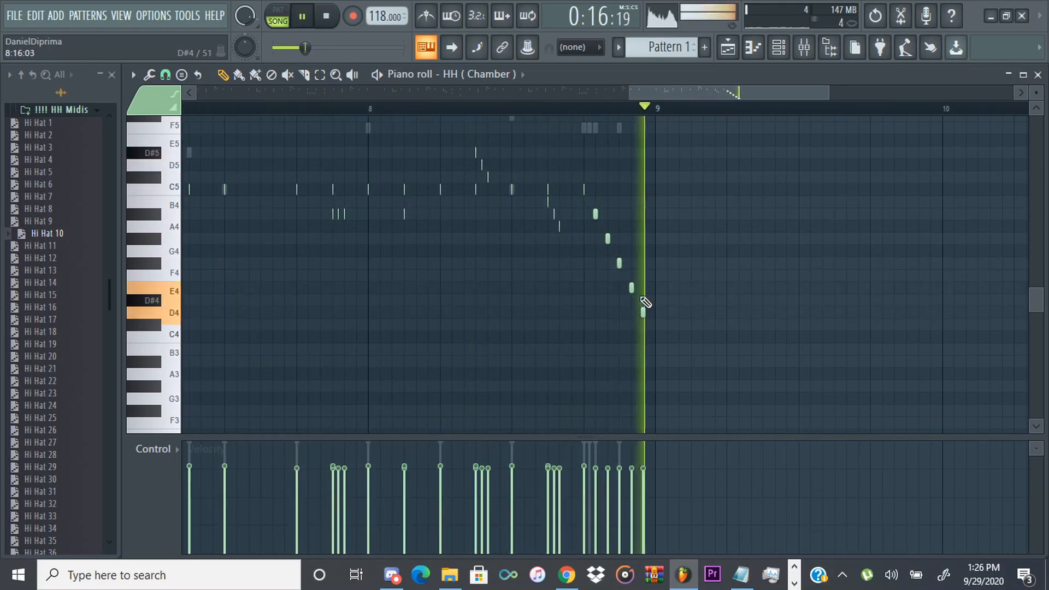
Add open-hat notes at C5 on the first and second beats of bar 1 in the OH (Quick 1) piano roll.
scroll(459, 364, down, 4)
click(775, 49)
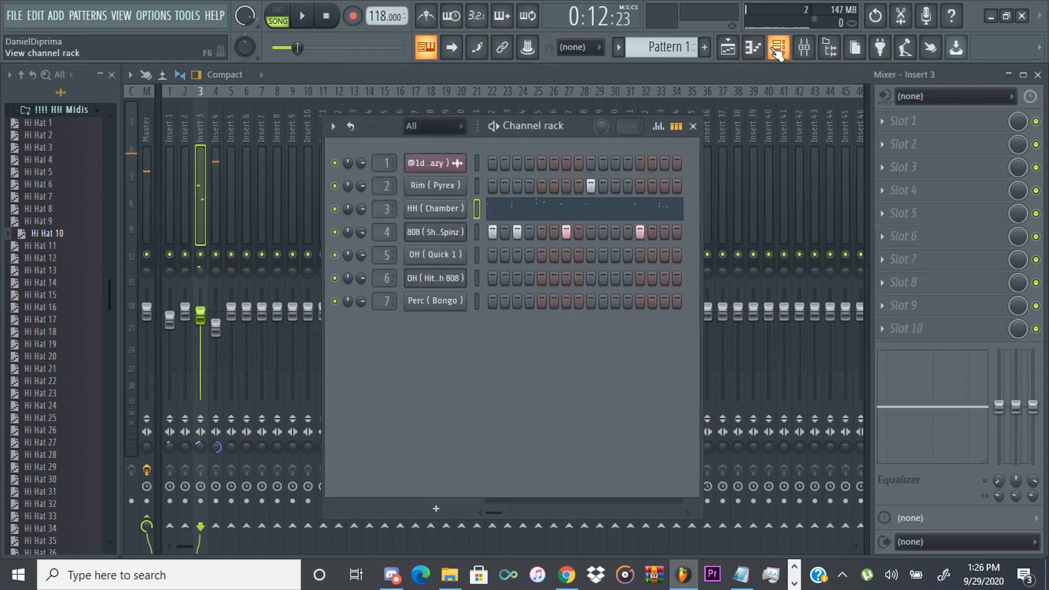
click(451, 255)
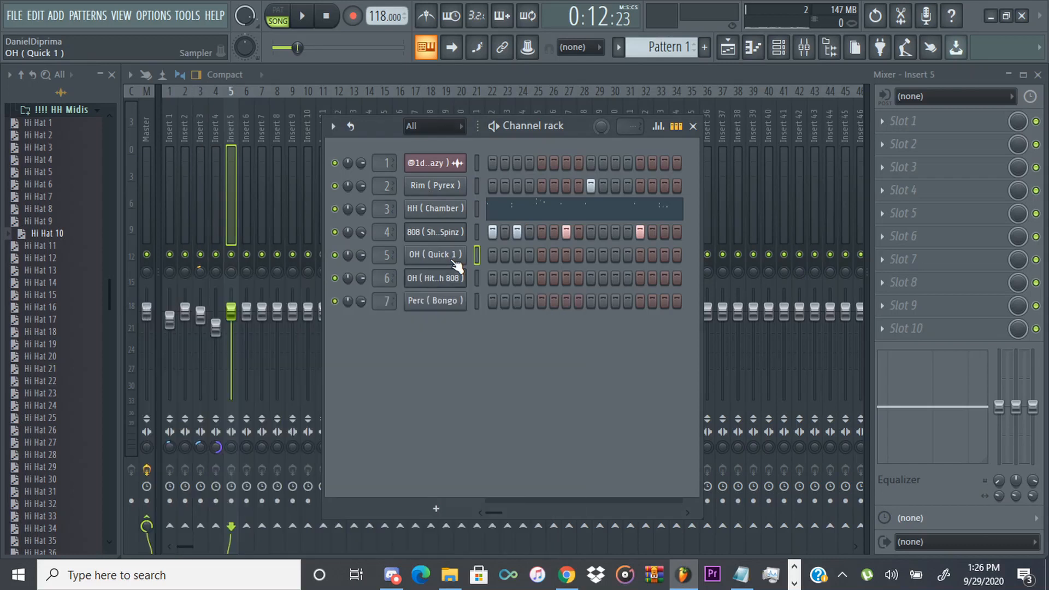
click(423, 489)
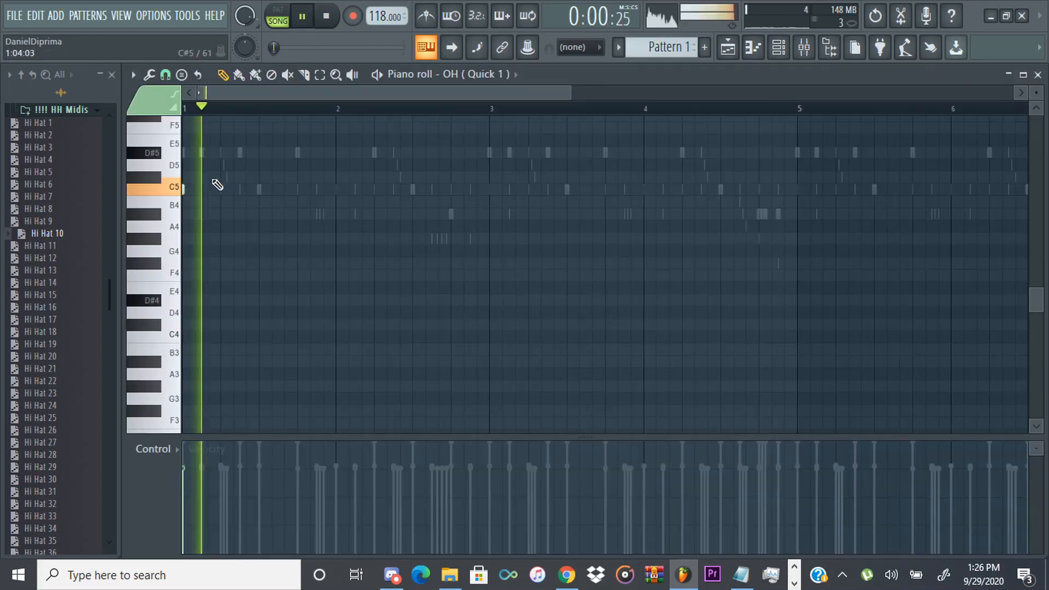
key(space)
key(space)
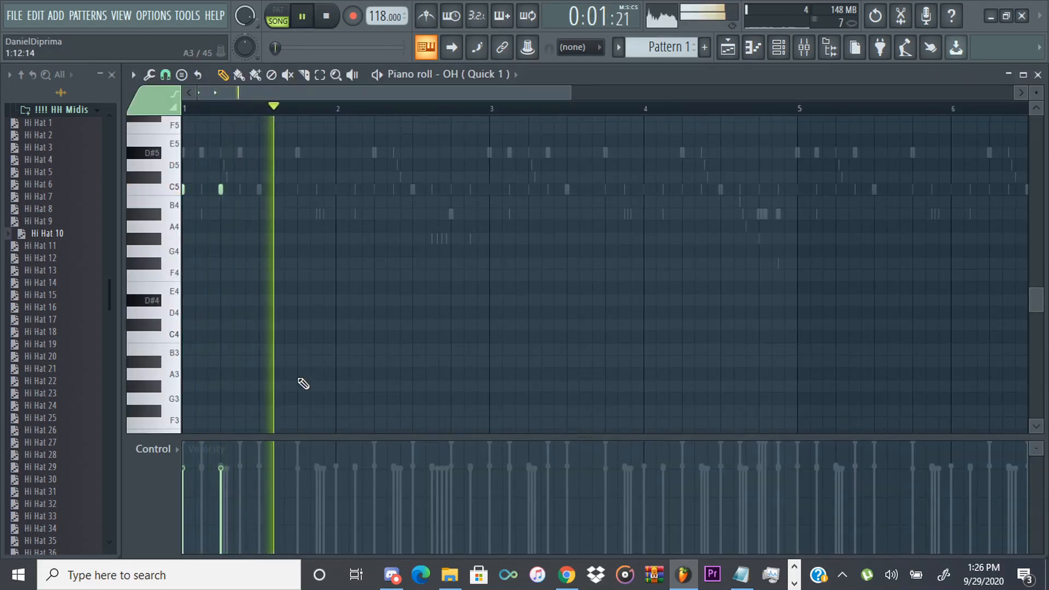
Repeat the first two bars of the OH (Quick 1) pattern until it fills bars 1 to 8.
scroll(370, 290, down, 3)
drag(344, 110, 185, 110)
key(ctrl+b)
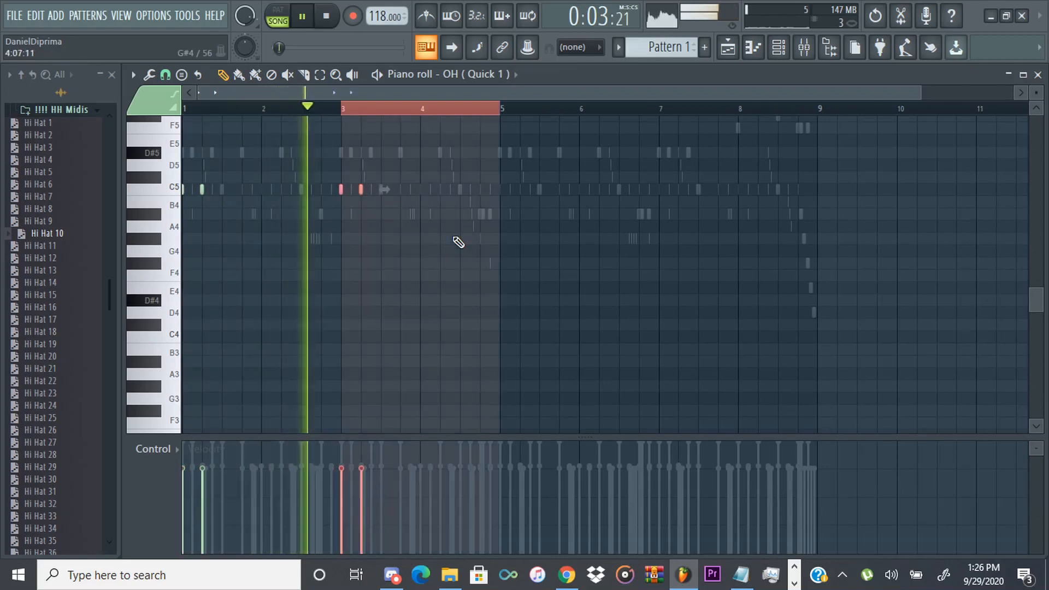
key(ctrl+b)
key(ctrl+b)
ctrl+click(710, 111)
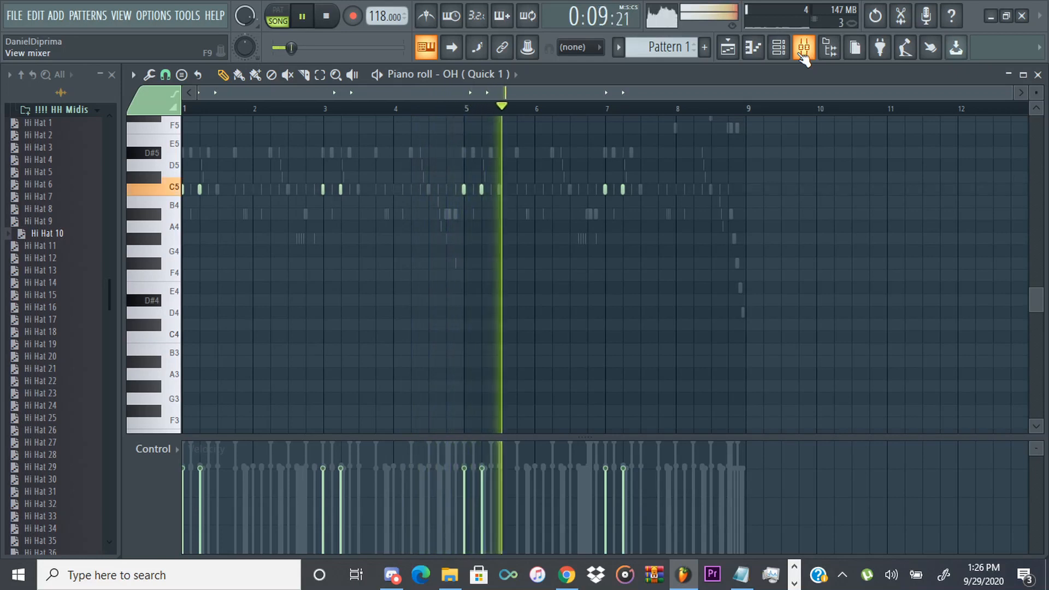
Check and audition the reversed sample of the OH (Hits with 808) channel.
key(space)
key(F6)
click(447, 281)
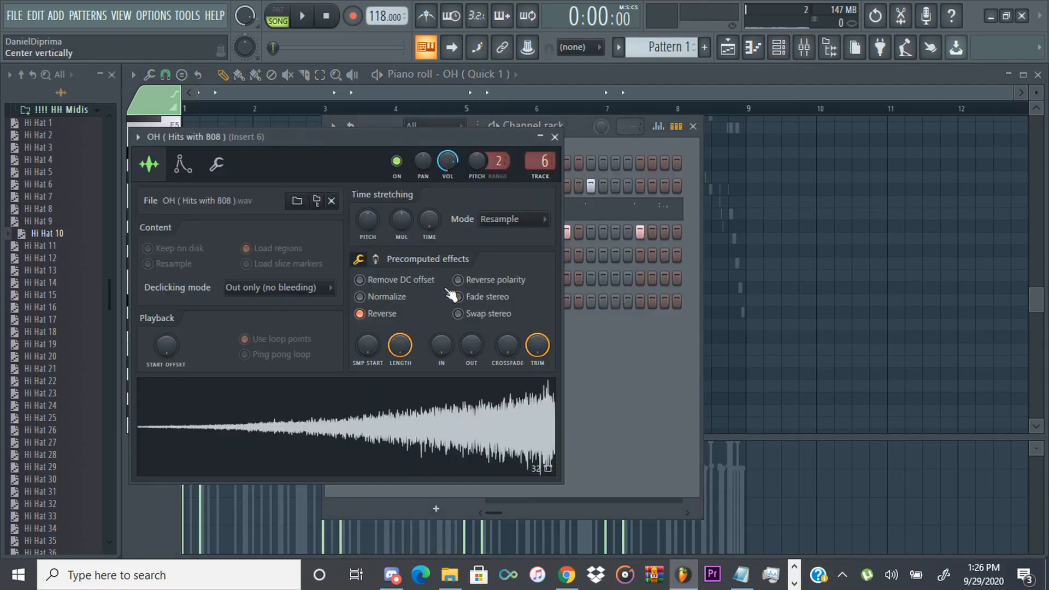
click(469, 424)
click(606, 156)
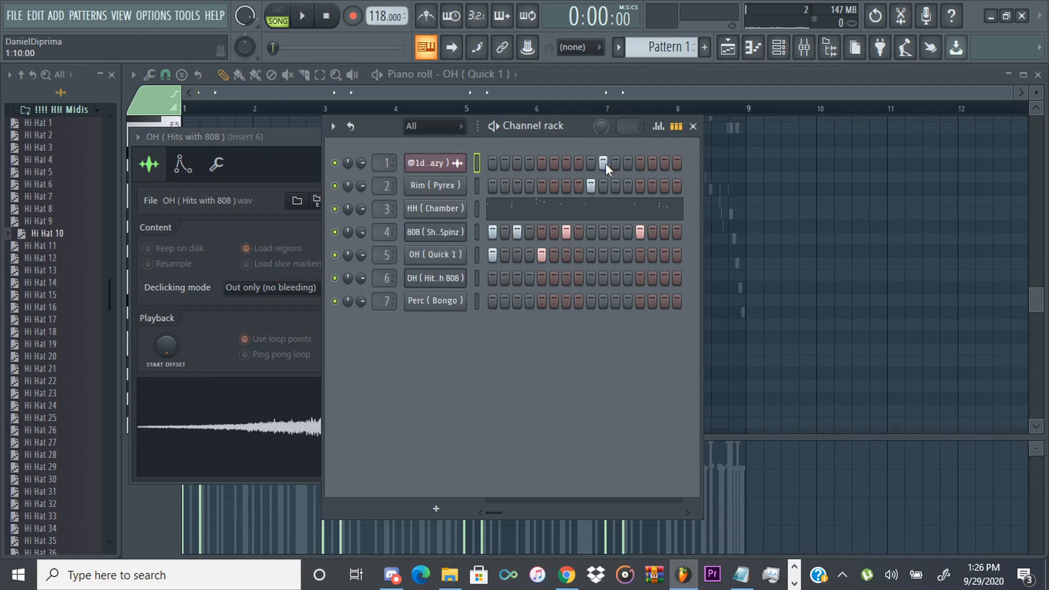
Place one C5 note on the second beat of bar 2 in the OH (Hits with 808) piano roll.
right_click(459, 277)
click(481, 278)
key(space)
click(195, 108)
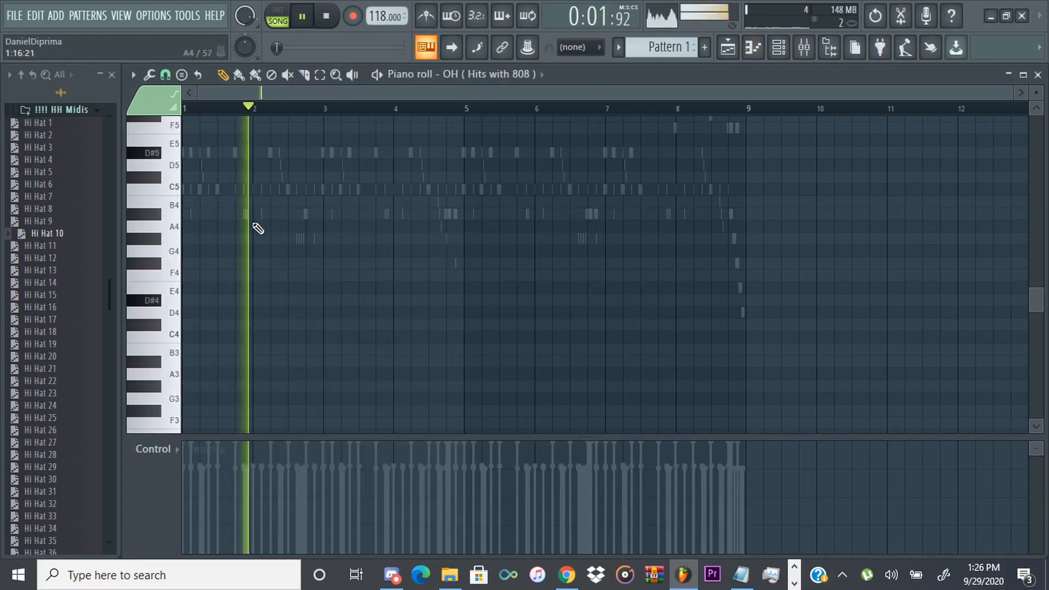
key(space)
click(270, 189)
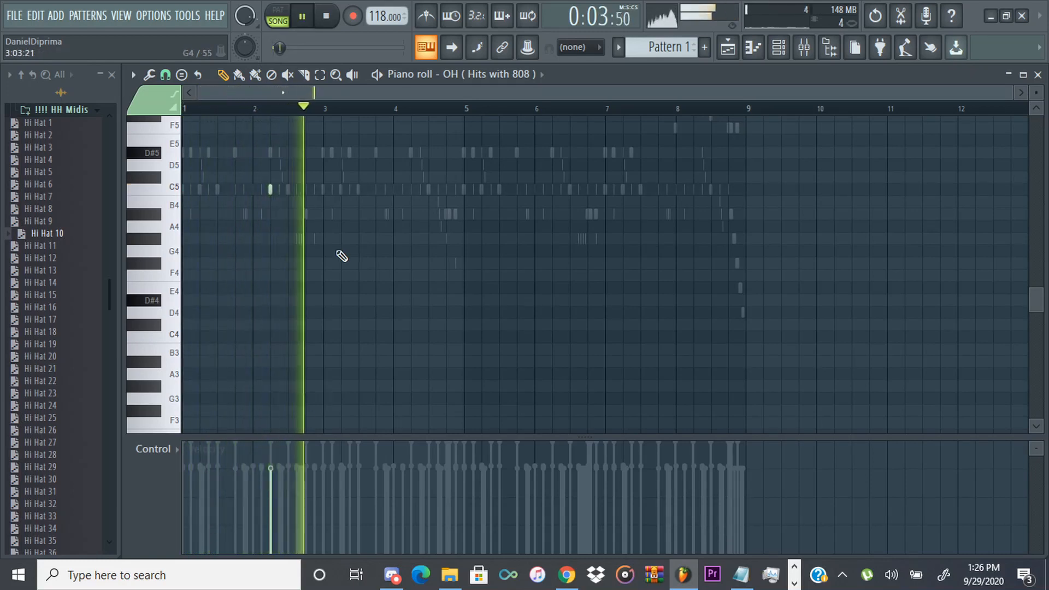
Repeat the two-bar OH (Hits with 808) phrase through bar 8.
key(space)
drag(326, 116, 66, 137)
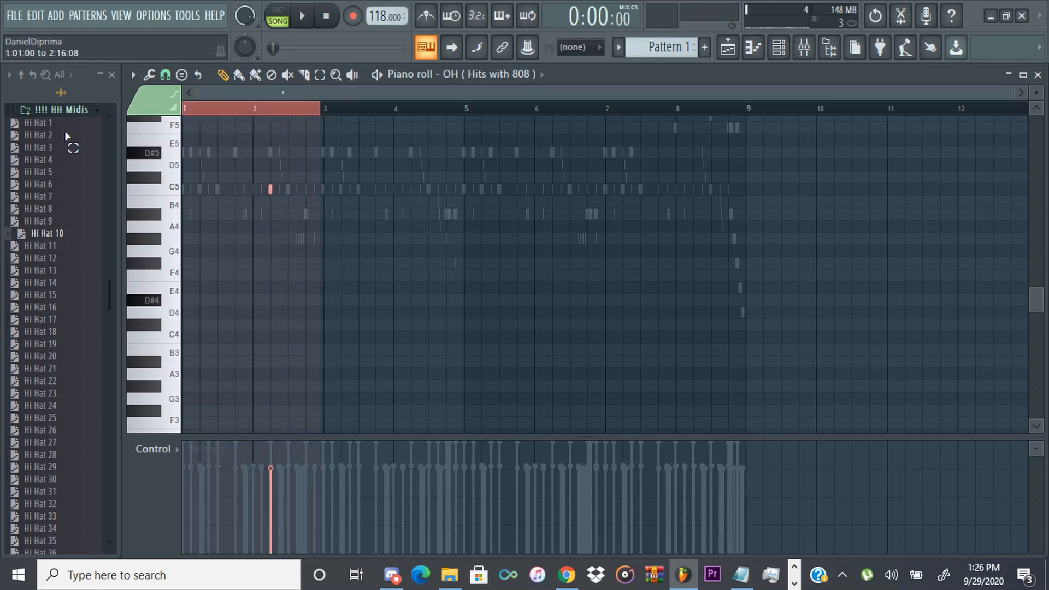
click(165, 76)
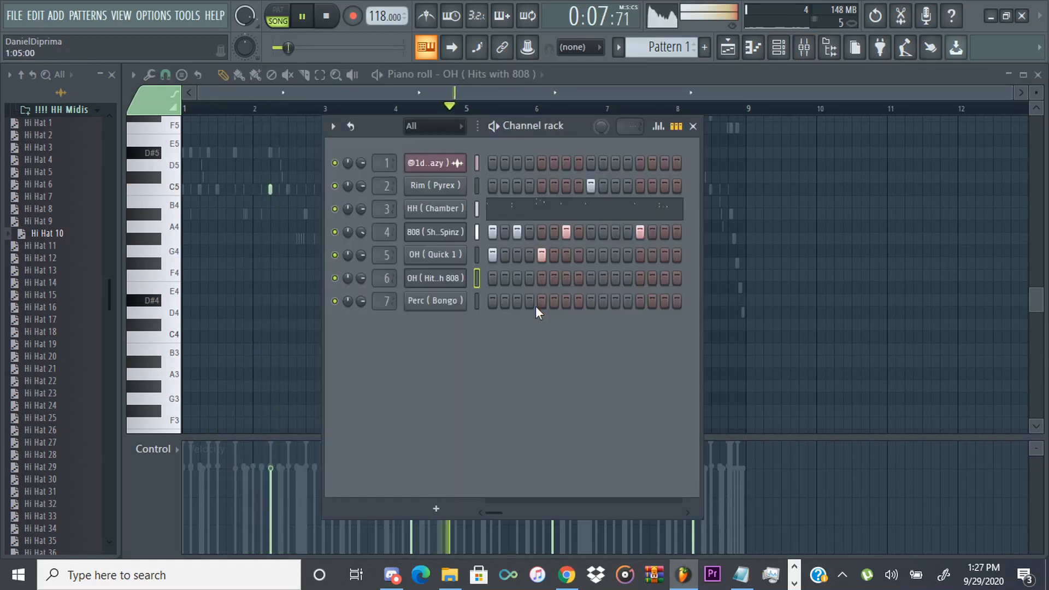
Stop playback and delete the unused Perc (Bongo) channel.
key(space)
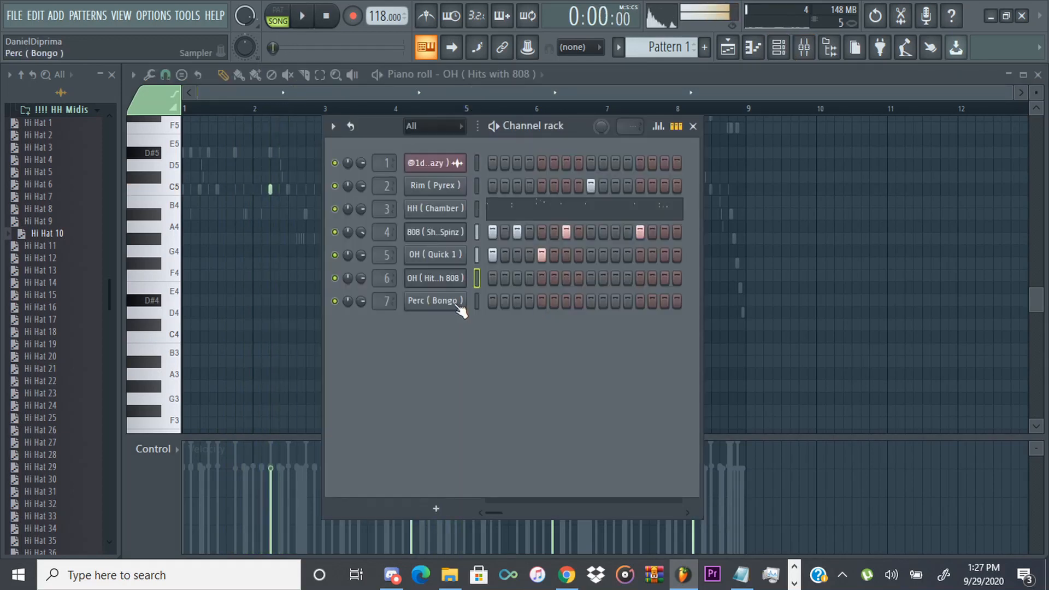
right_click(449, 303)
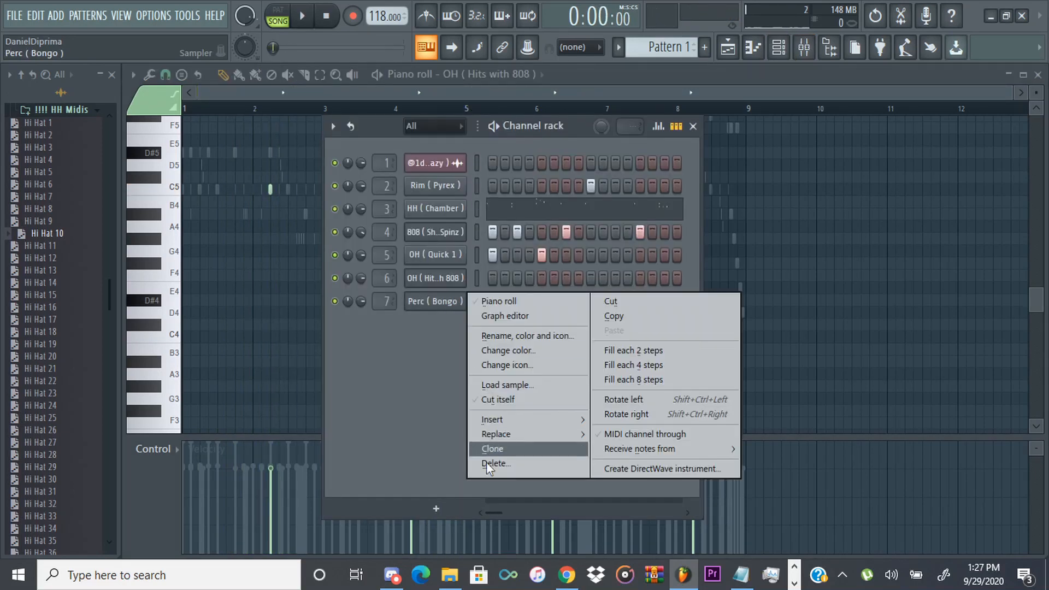
click(490, 462)
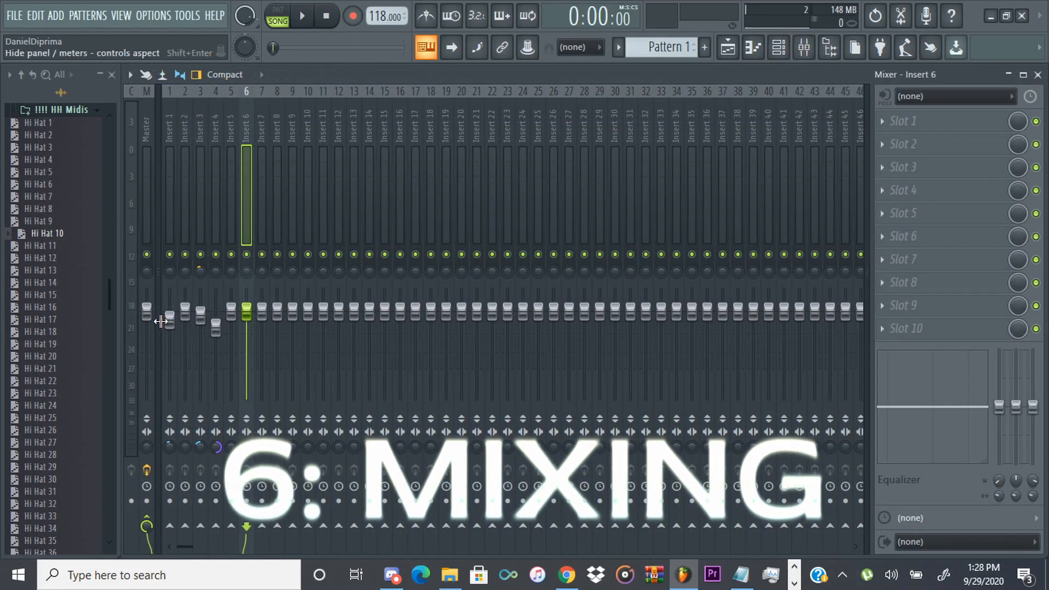
Pull the mixer faders of Inserts 1 to 5 all the way down to start the mix from silence.
drag(170, 320, 186, 402)
drag(201, 316, 200, 392)
drag(216, 327, 215, 400)
drag(231, 311, 201, 400)
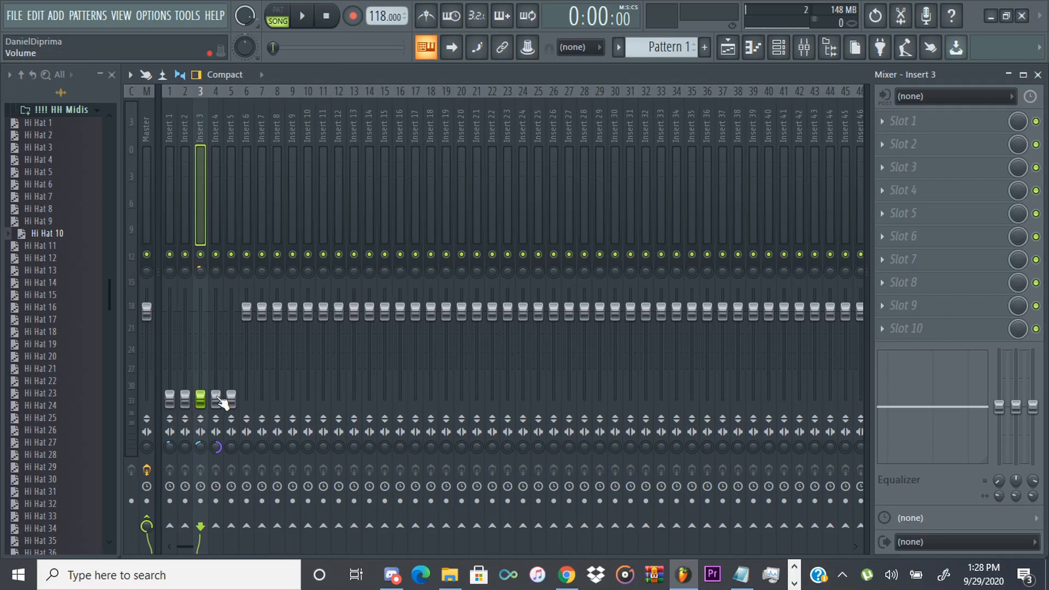
Raise the Insert 1 fader to just below the default level and pull Insert 6 all the way down.
click(170, 402)
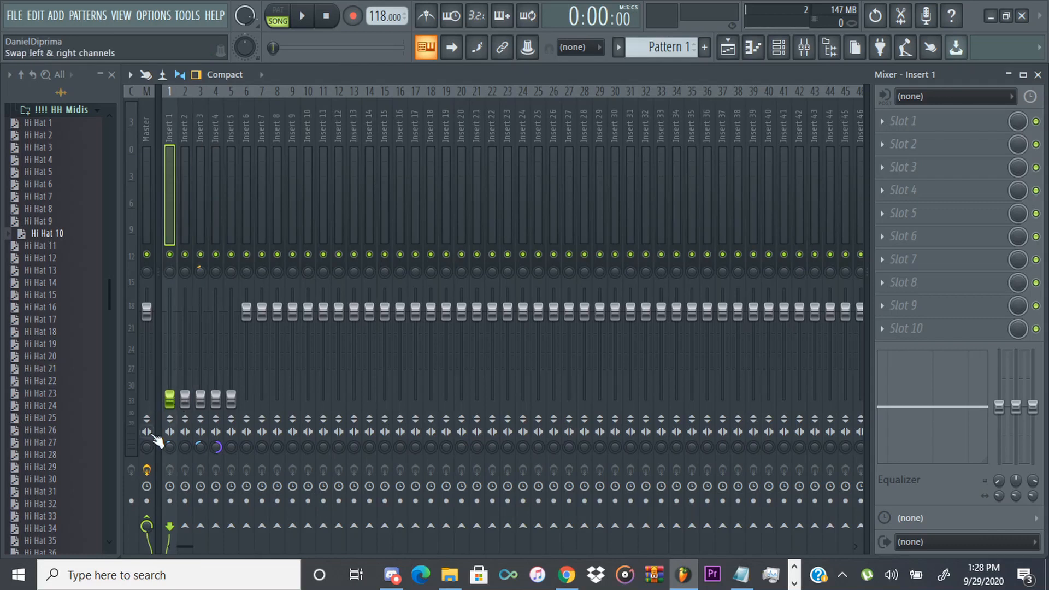
drag(169, 408, 170, 342)
drag(264, 343, 265, 331)
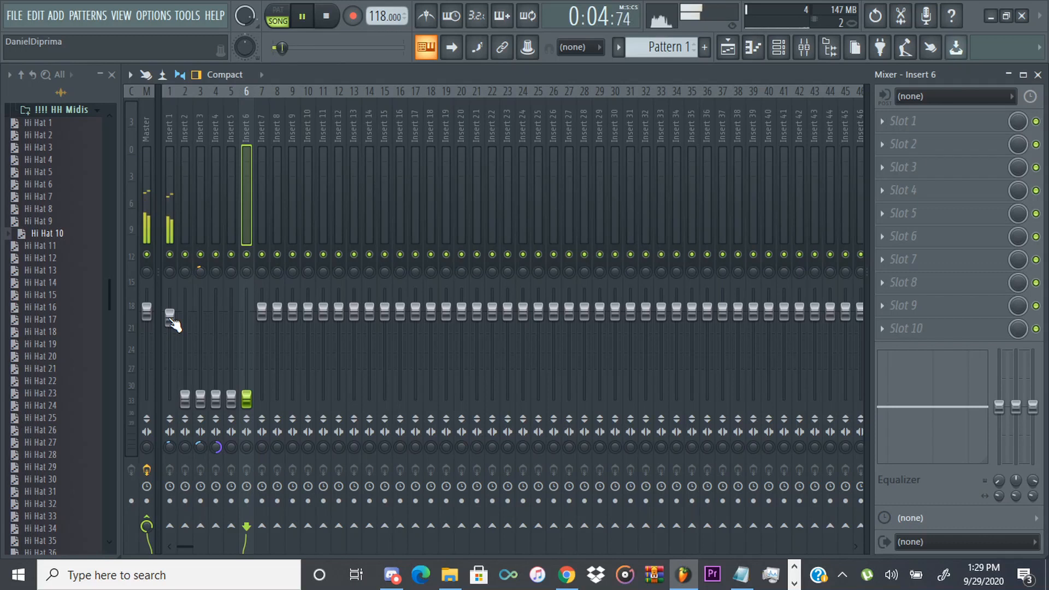
Load Fruity Parametric EQ 2 in Insert 1's first effect slot and cut the lows below about 100 Hz.
click(172, 322)
key(space)
click(882, 122)
click(645, 285)
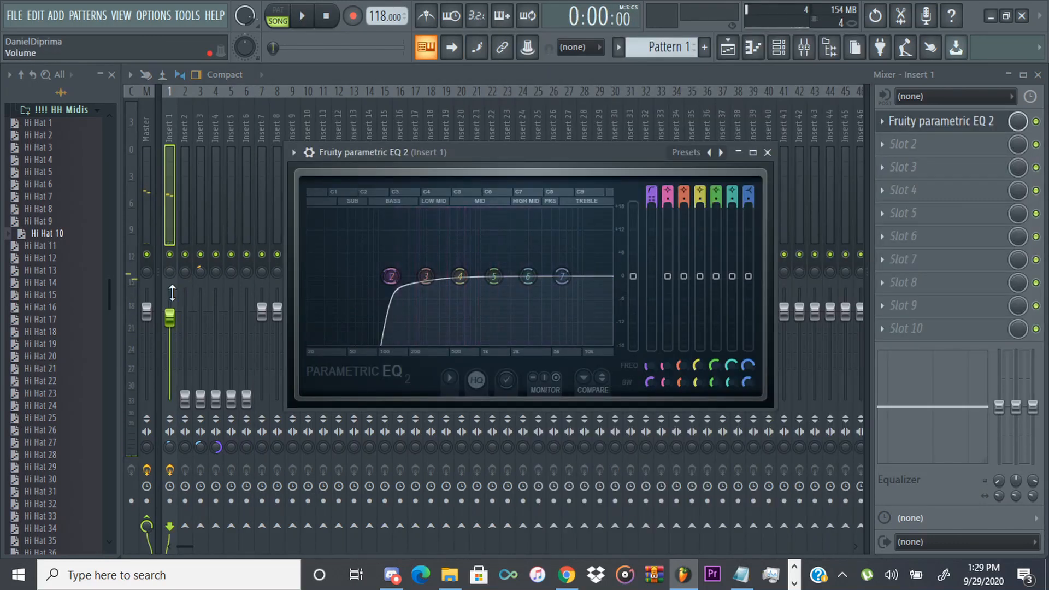
Raise the Insert 2 fader to slightly above 0 dB while listening to it against the sample.
drag(183, 398, 185, 309)
key(space)
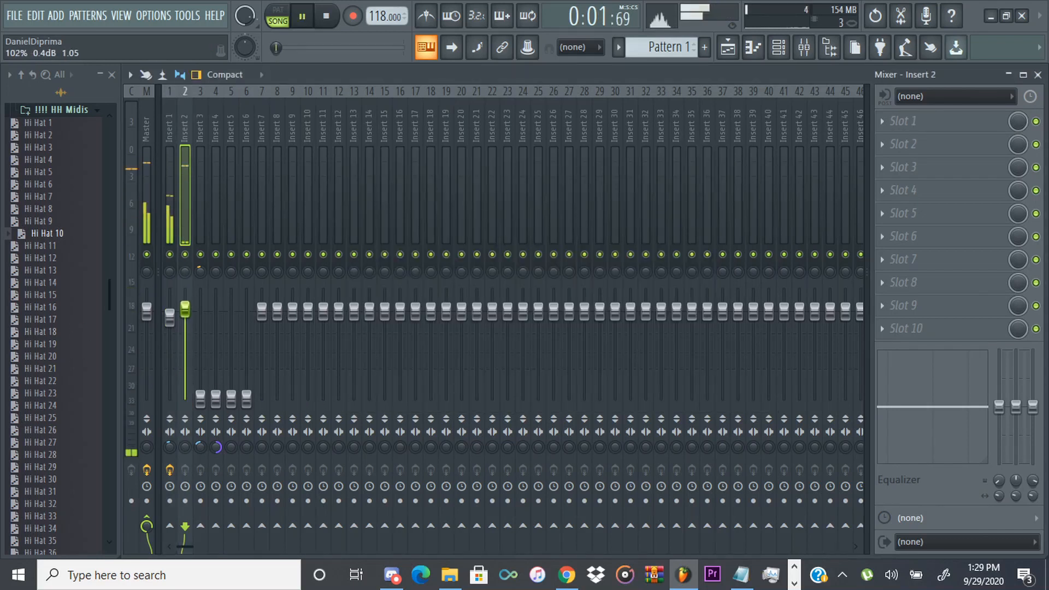
key(space)
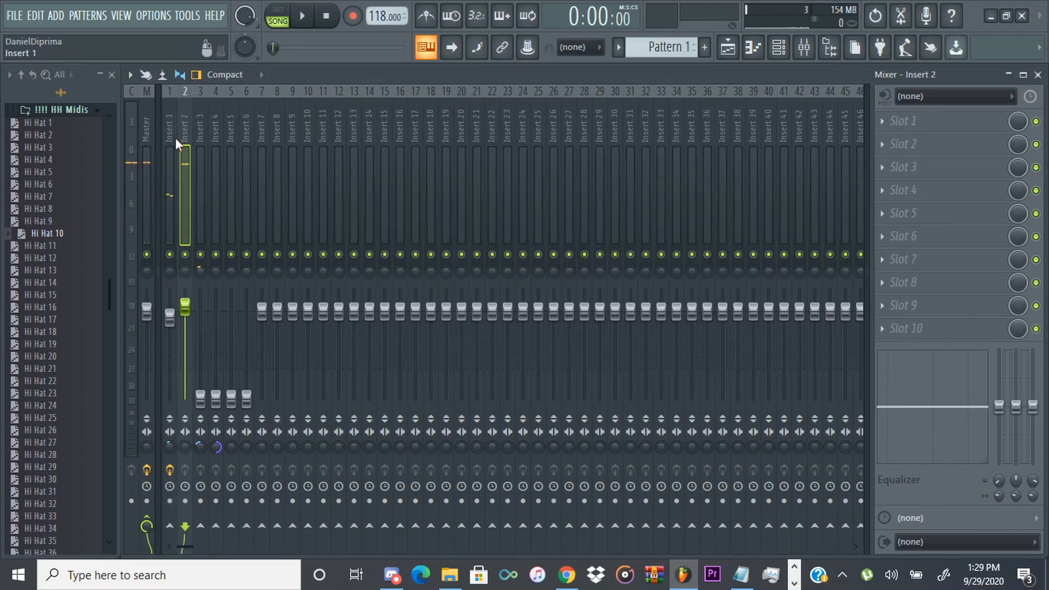
Load Fruity Parametric EQ 2 in Insert 2's first effect slot and set the track's volume to about -0.8 dB.
click(903, 121)
click(677, 281)
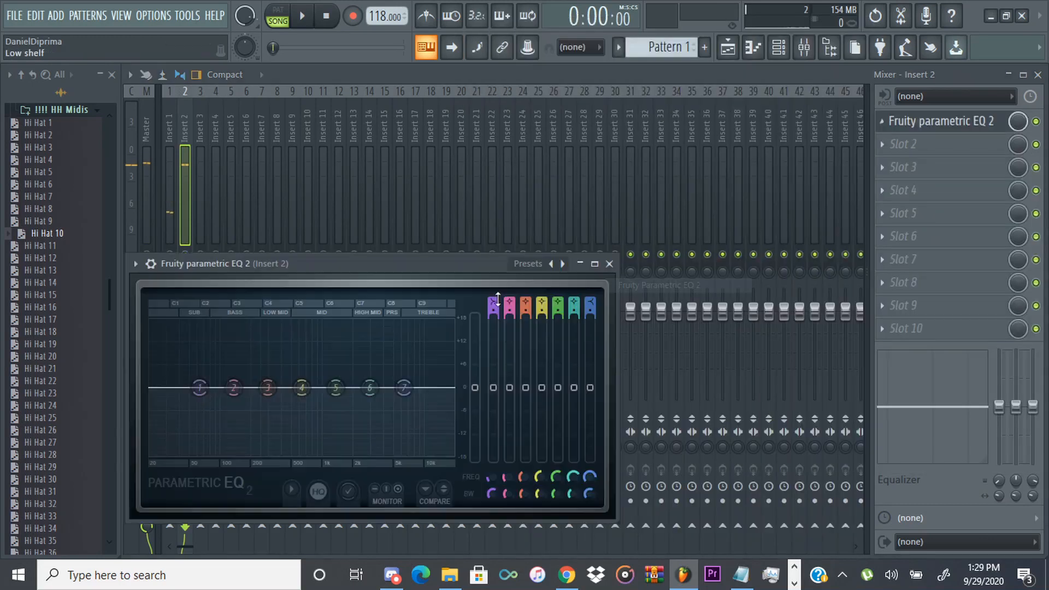
key(space)
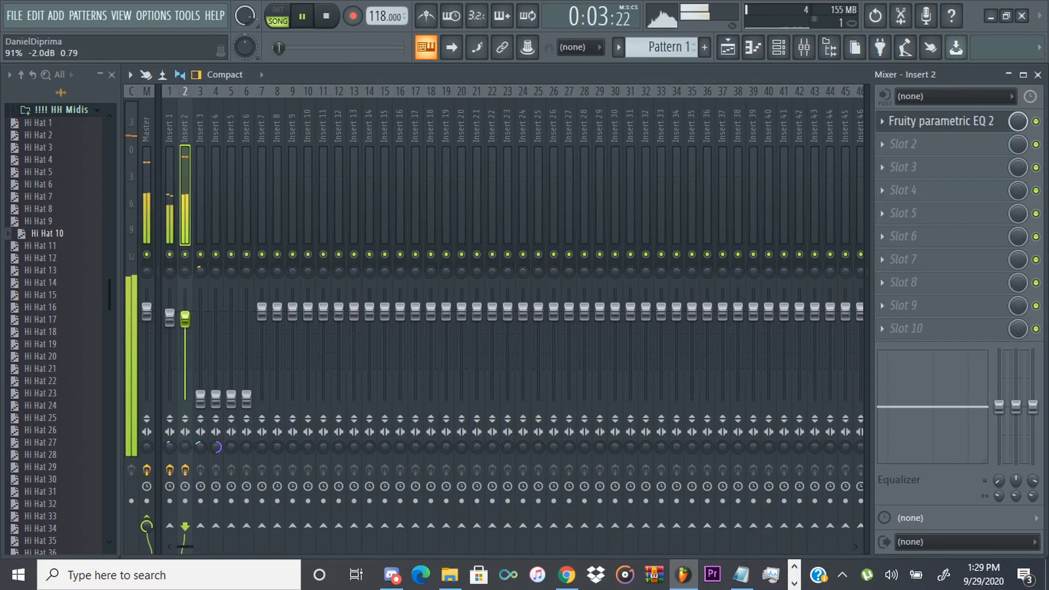
drag(186, 319, 192, 323)
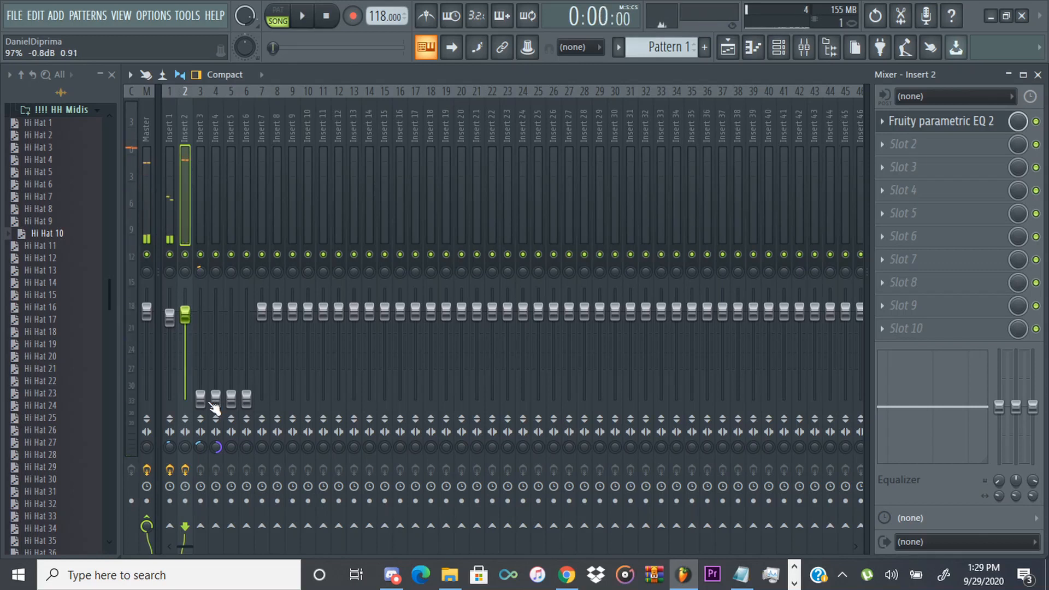
Raise the Insert 3 fader to about the default level and balance Insert 1 at about -1.0 dB during playback.
drag(201, 400, 201, 311)
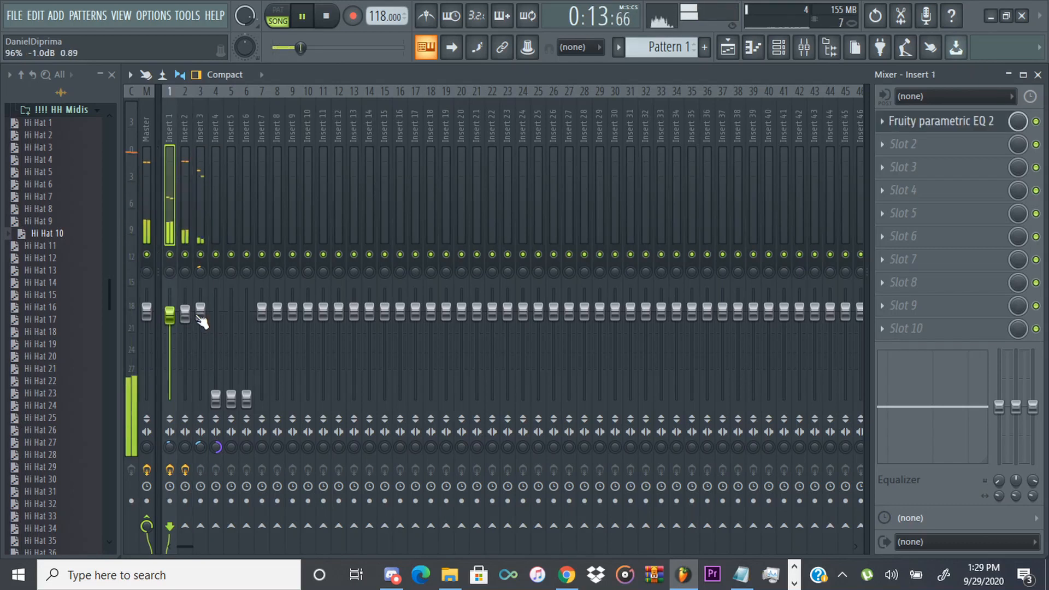
click(200, 312)
key(space)
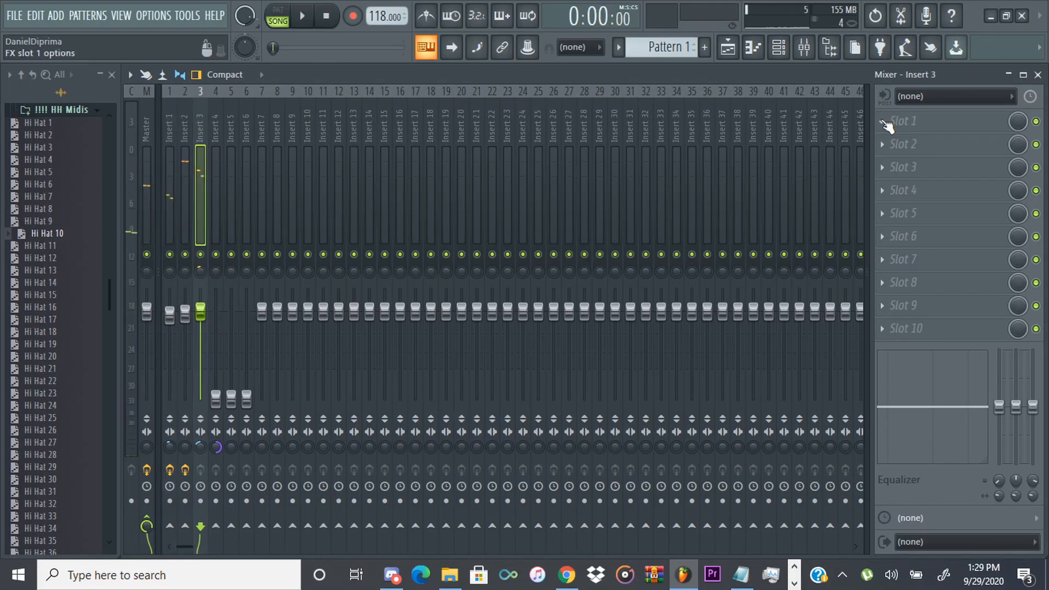
Load Fruity Parametric EQ 2 on Insert 3 and set its band 1 low shelf to -18 dB at about 529 Hz.
click(885, 121)
click(699, 285)
drag(335, 327, 406, 328)
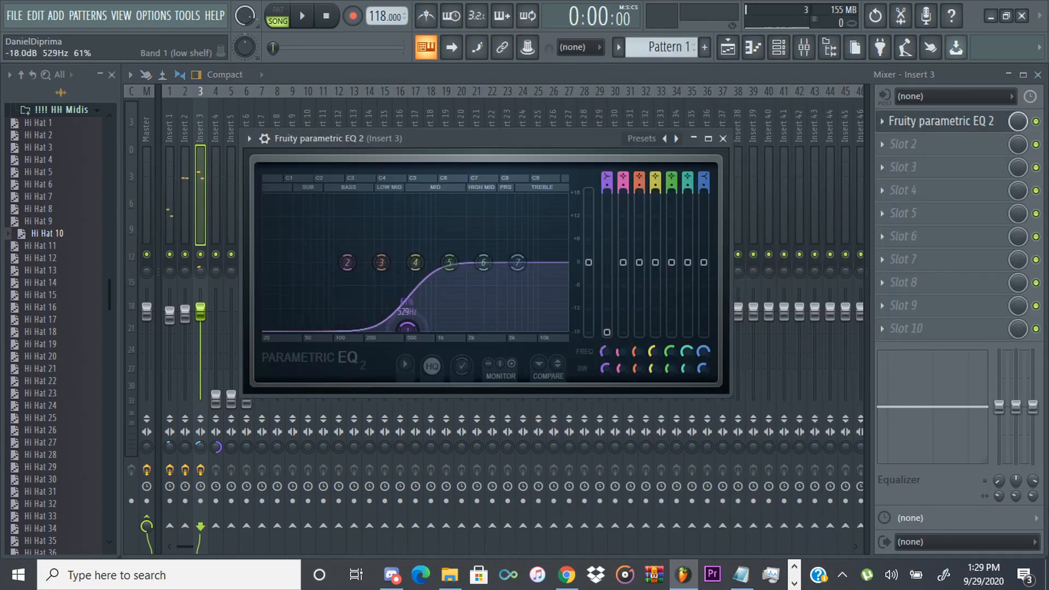
Narrow EQ band 5 on Insert 3 to 12% and boost it about 2.8 dB near 7932 Hz.
key(space)
key(space)
drag(670, 368, 670, 381)
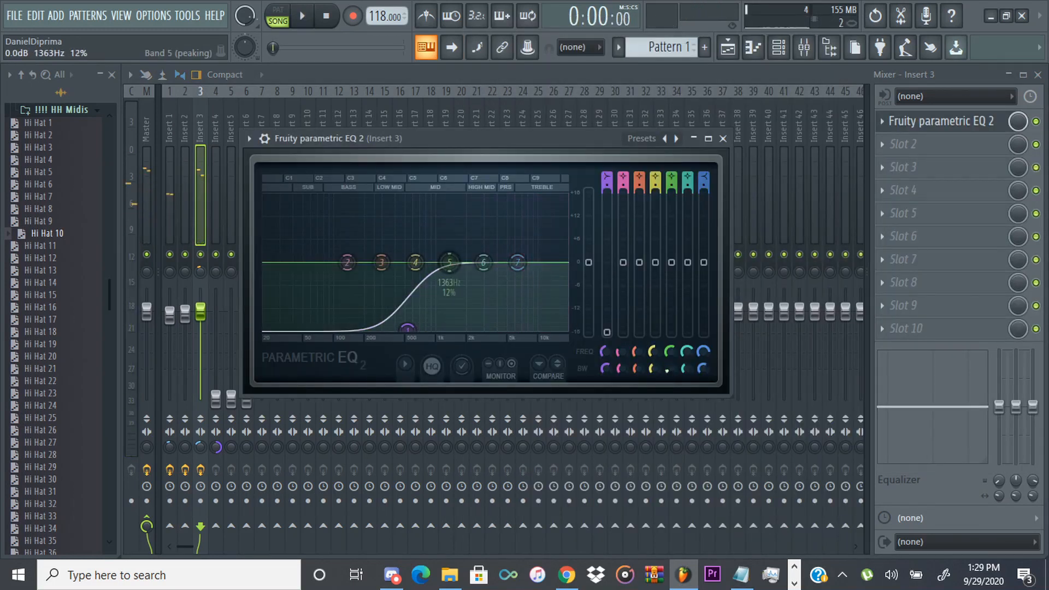
key(space)
drag(449, 263, 527, 252)
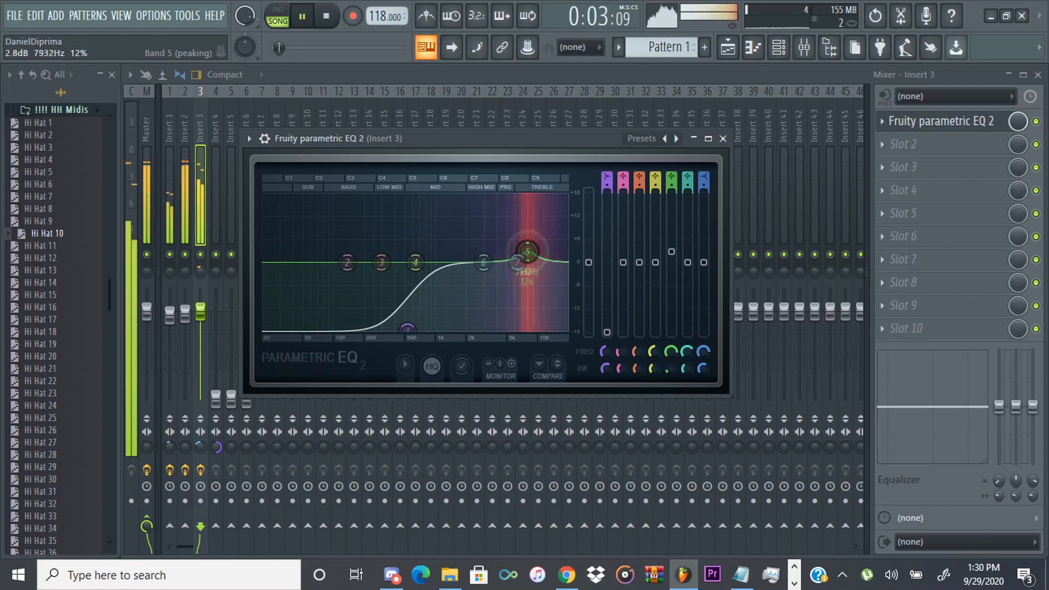
key(space)
click(722, 139)
Load Fruity Fast Dist in Insert 3's second effect slot and turn its mix level down to a small amount.
click(892, 146)
click(892, 146)
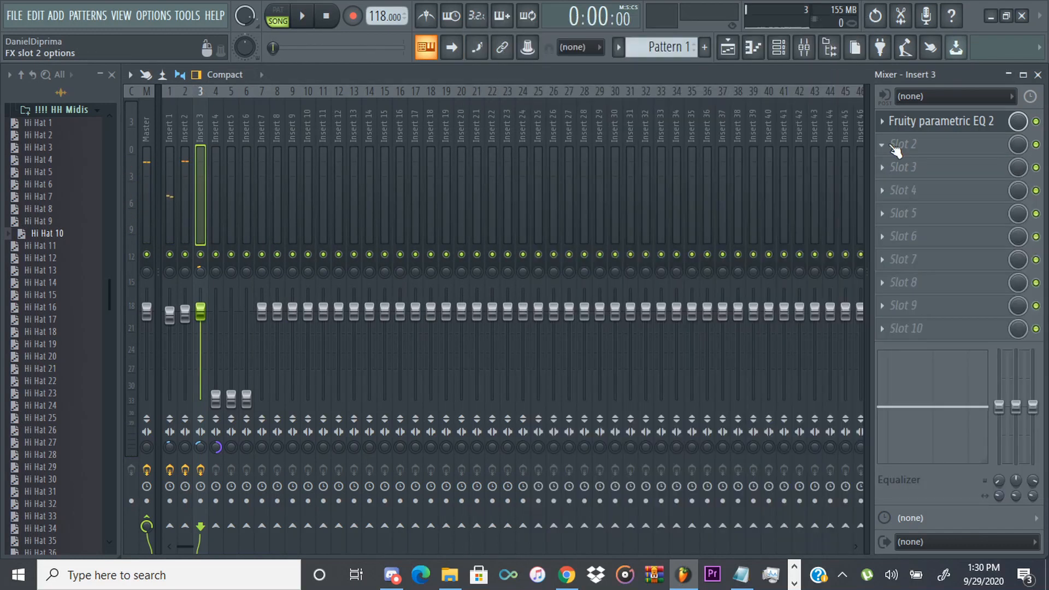
click(892, 145)
click(513, 307)
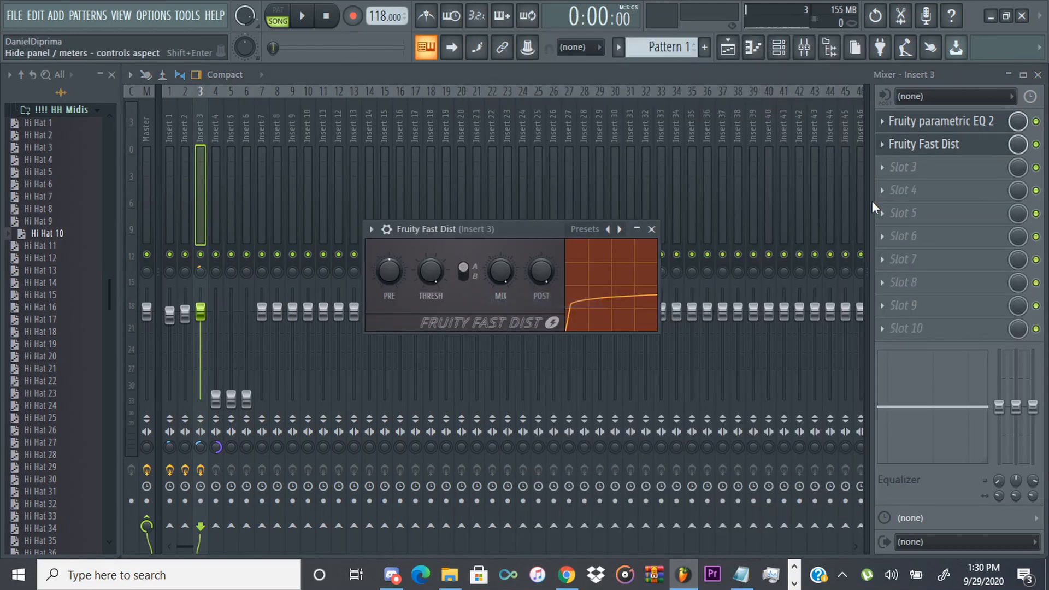
drag(1013, 148, 1014, 205)
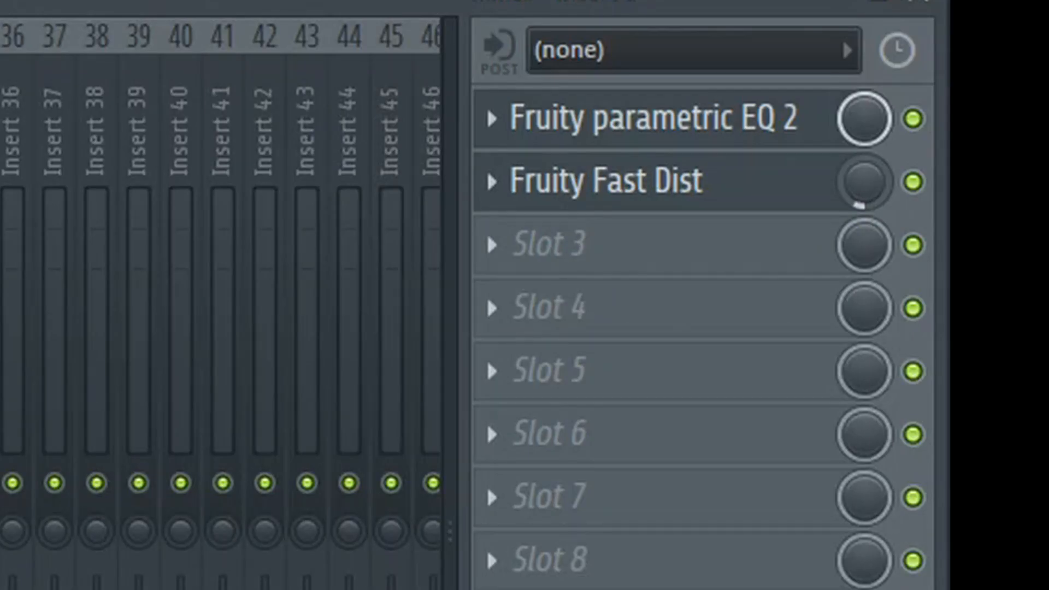
Load Fruity Reeverb 2 in Insert 3's third effect slot at a low mix level and listen to the result.
click(486, 231)
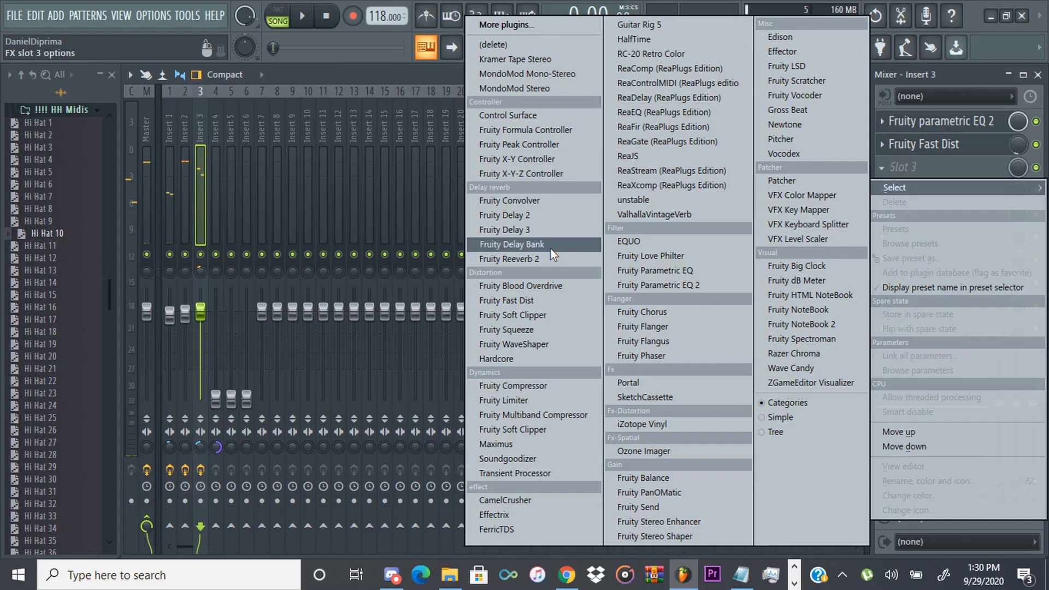
click(550, 250)
click(304, 296)
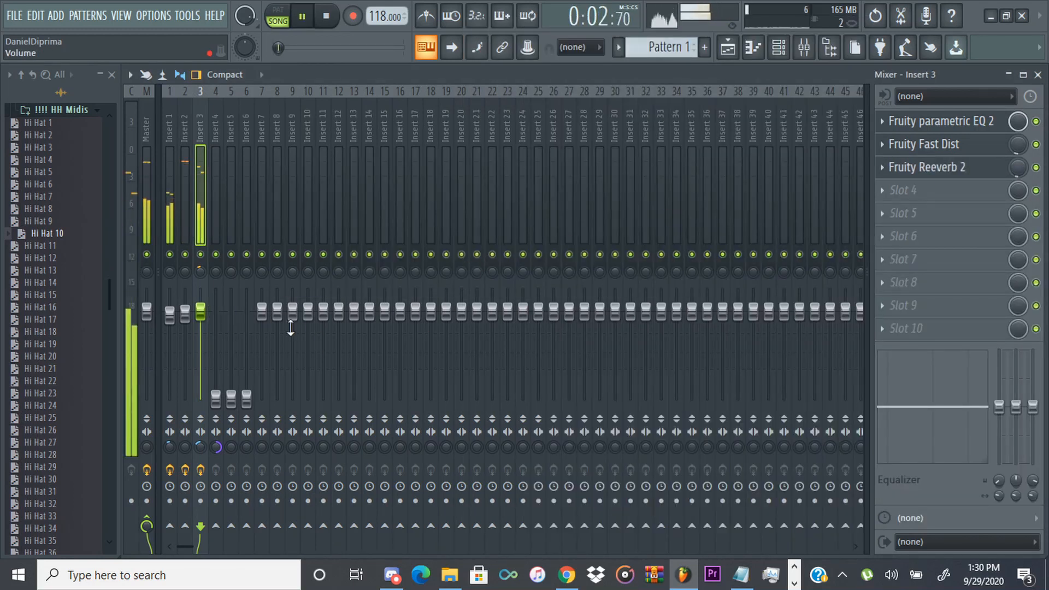
key(space)
Raise Insert 4's level to about -3.9 dB during playback and set Insert 2's level to 0 dB.
click(215, 394)
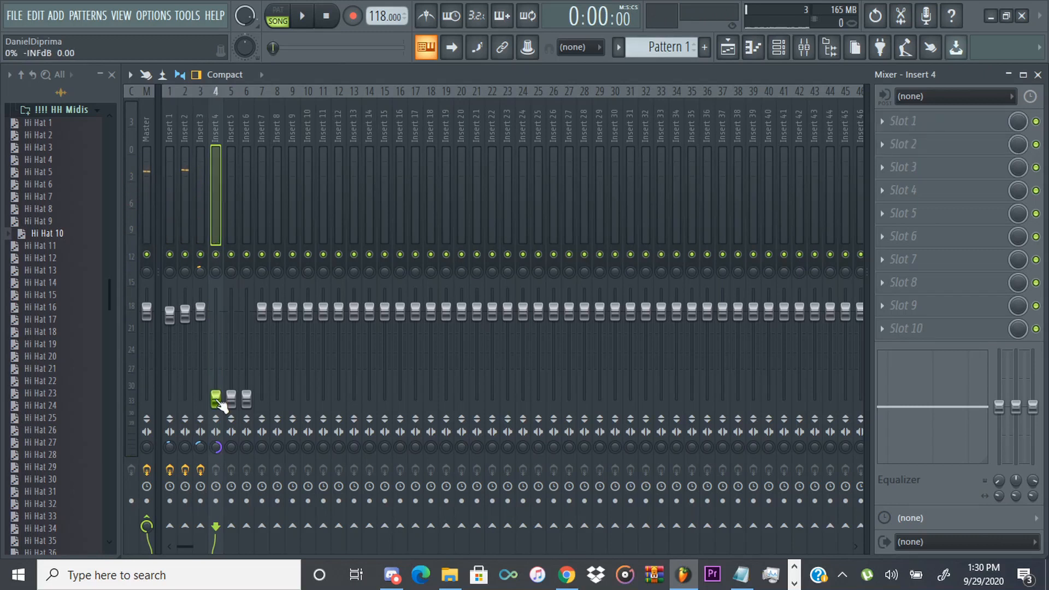
key(space)
drag(216, 339, 217, 323)
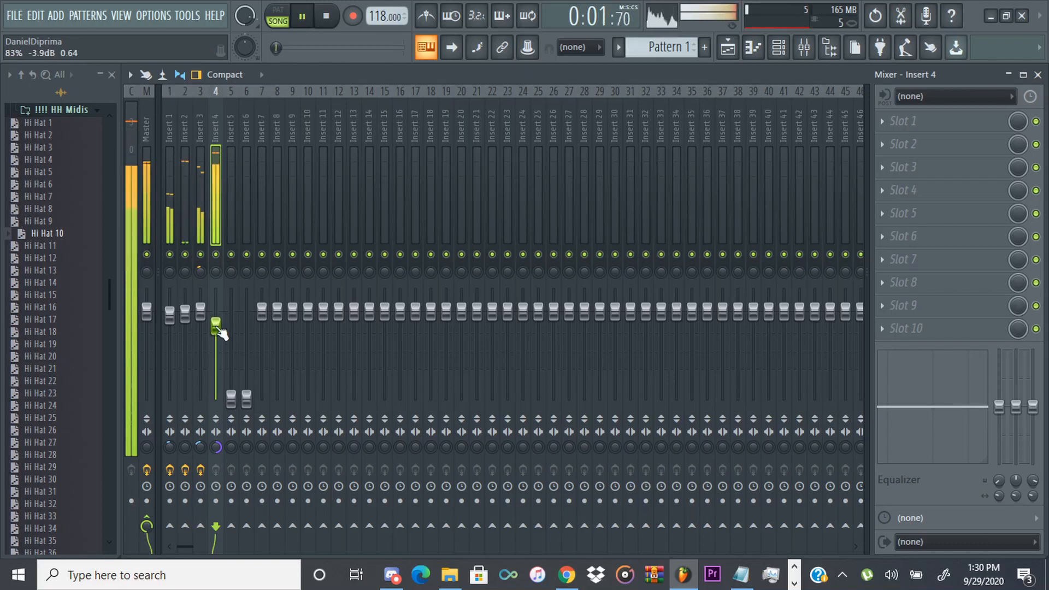
click(184, 311)
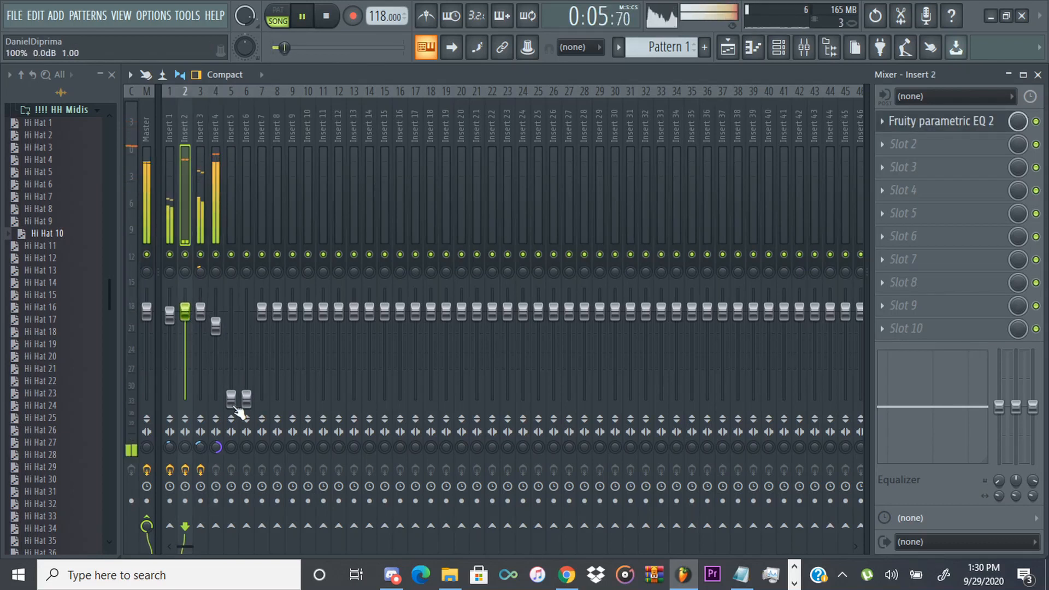
Raise Insert 5's level from silence, pan it slightly left, and pan Insert 6 20% right.
drag(231, 399, 231, 329)
key(space)
key(space)
key(space)
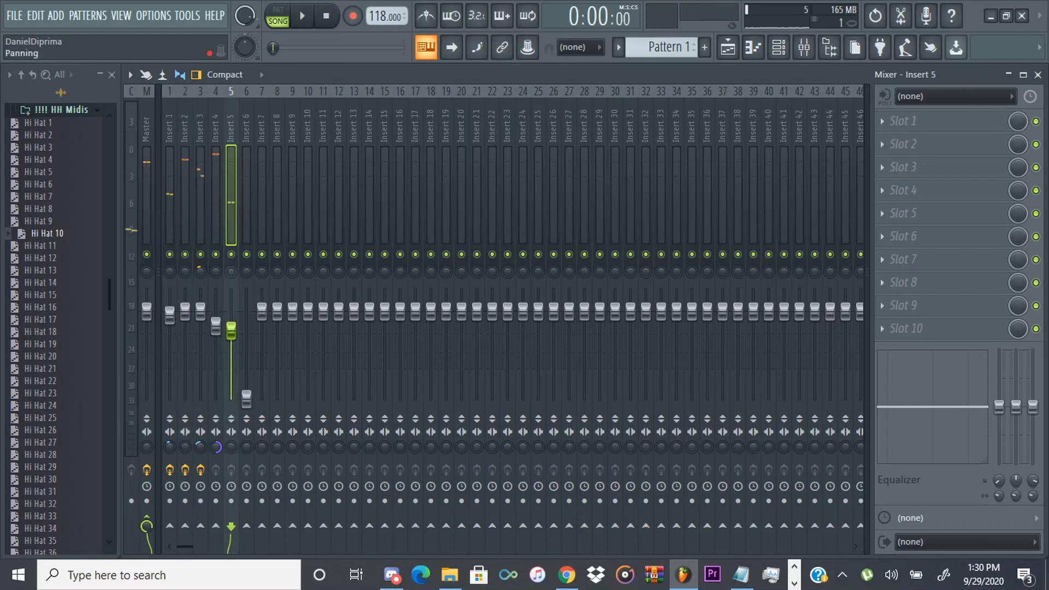
drag(246, 271, 247, 261)
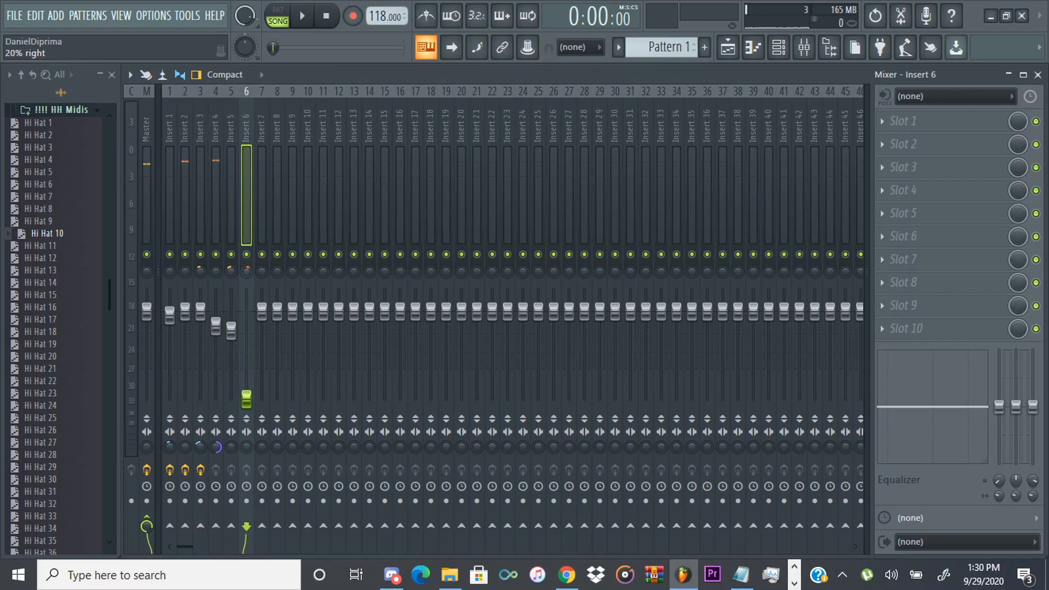
key(space)
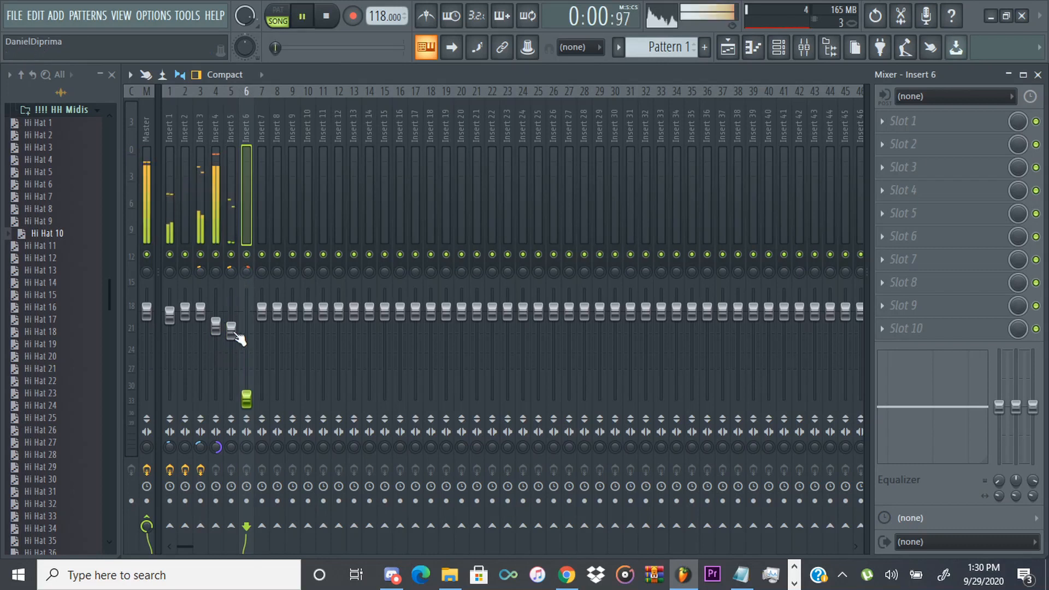
Bring Insert 5's level up to 0 dB and raise Insert 6 from silence to slightly below it while listening.
drag(231, 327, 231, 321)
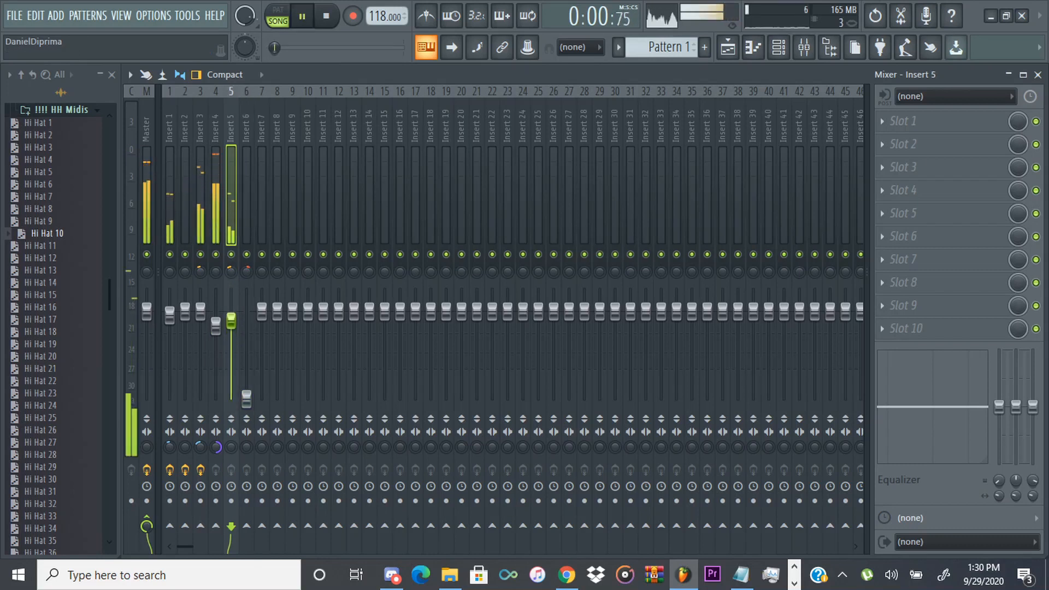
key(space)
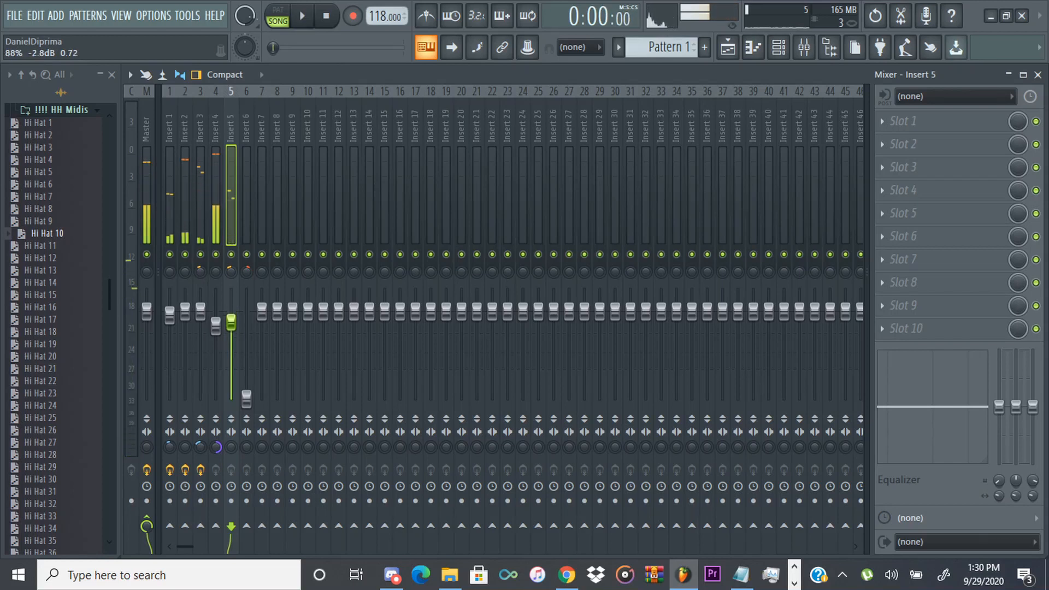
key(space)
drag(246, 397, 247, 341)
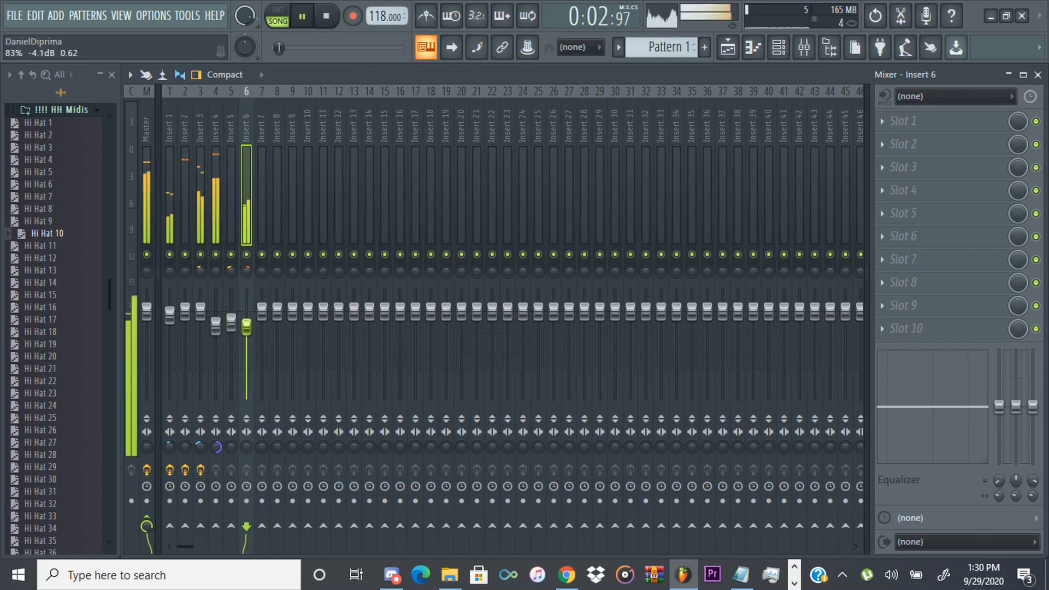
drag(231, 322, 231, 317)
drag(248, 322, 229, 312)
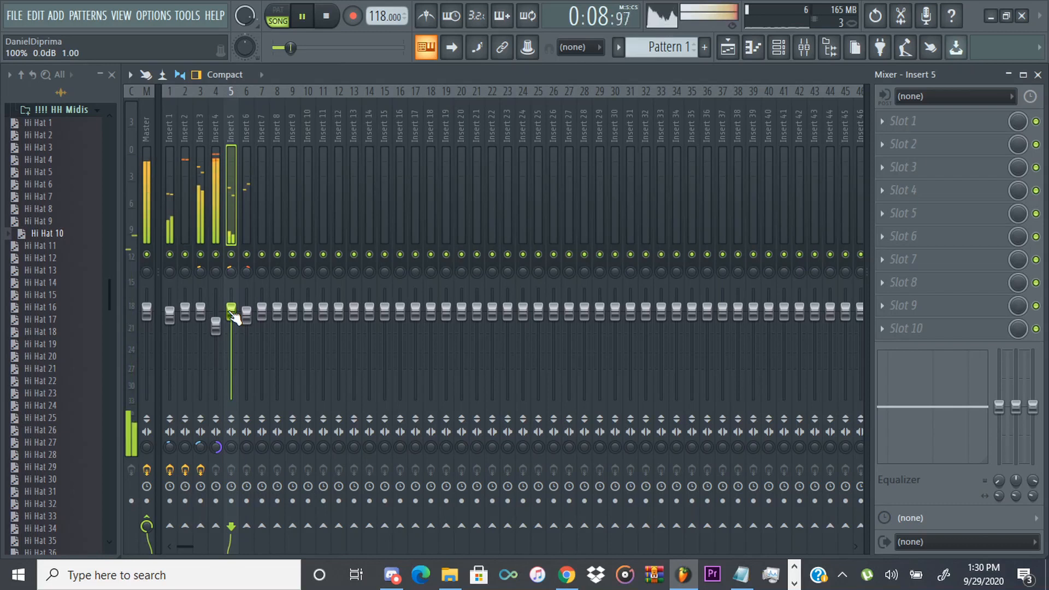
Lower Insert 3's level to about -1.1 dB and raise Insert 1's to 0 dB while listening to the mix.
click(201, 311)
drag(177, 323, 172, 316)
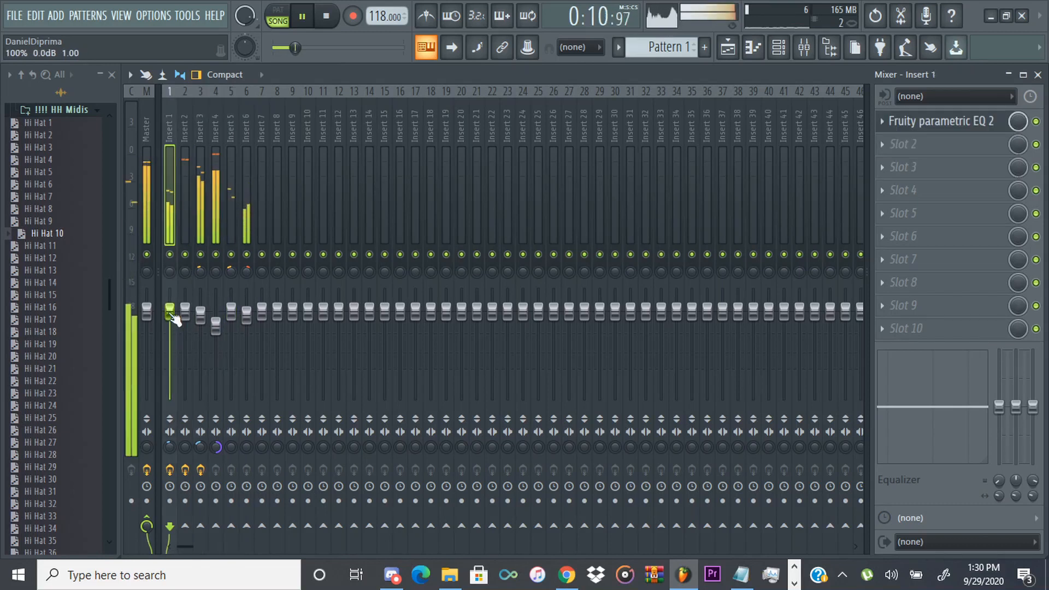
click(203, 317)
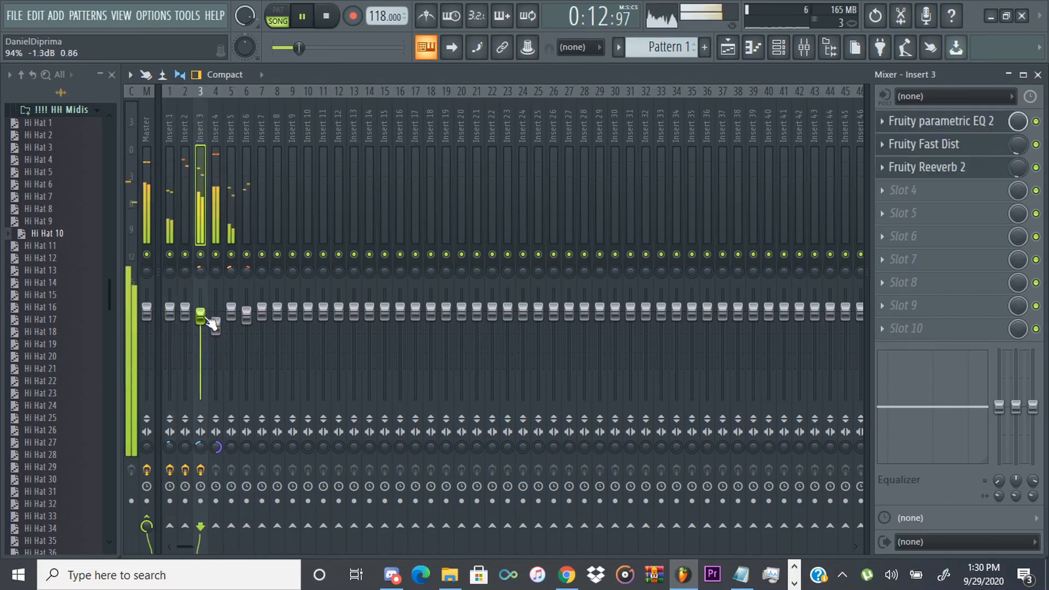
click(170, 319)
click(202, 316)
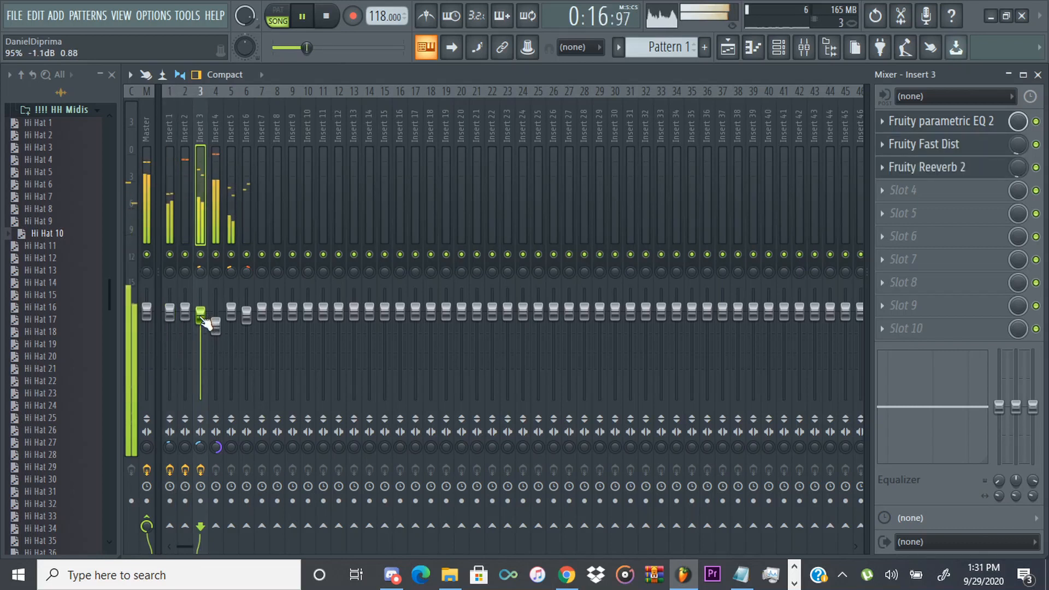
click(727, 47)
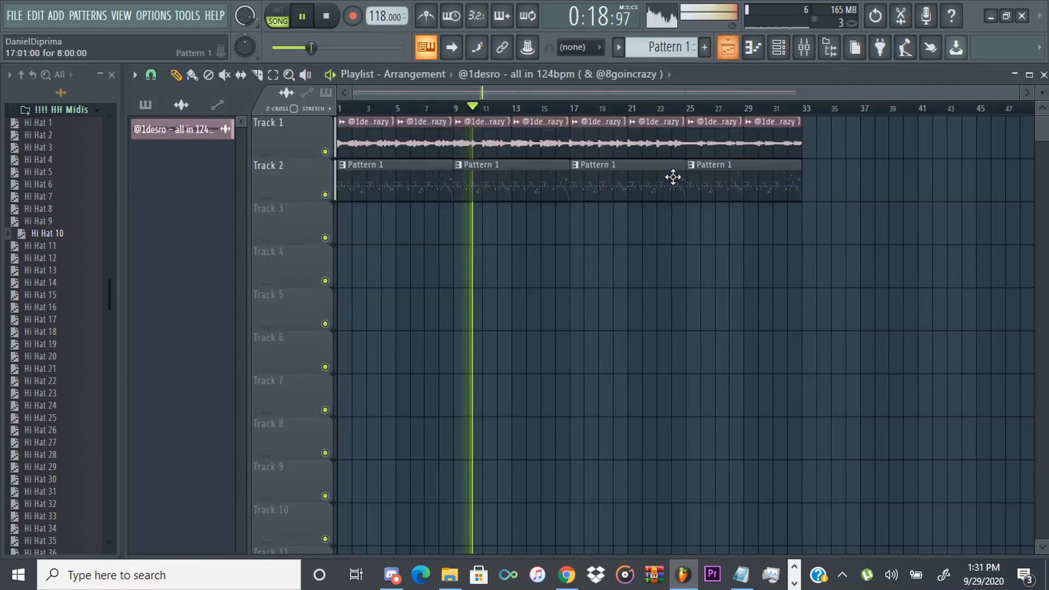
click(804, 47)
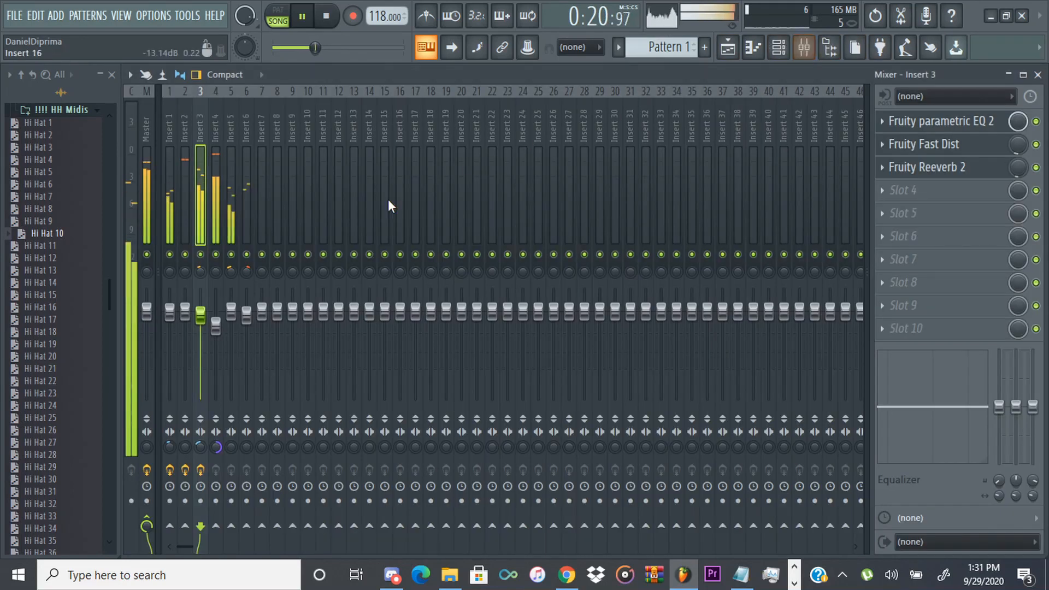
key(space)
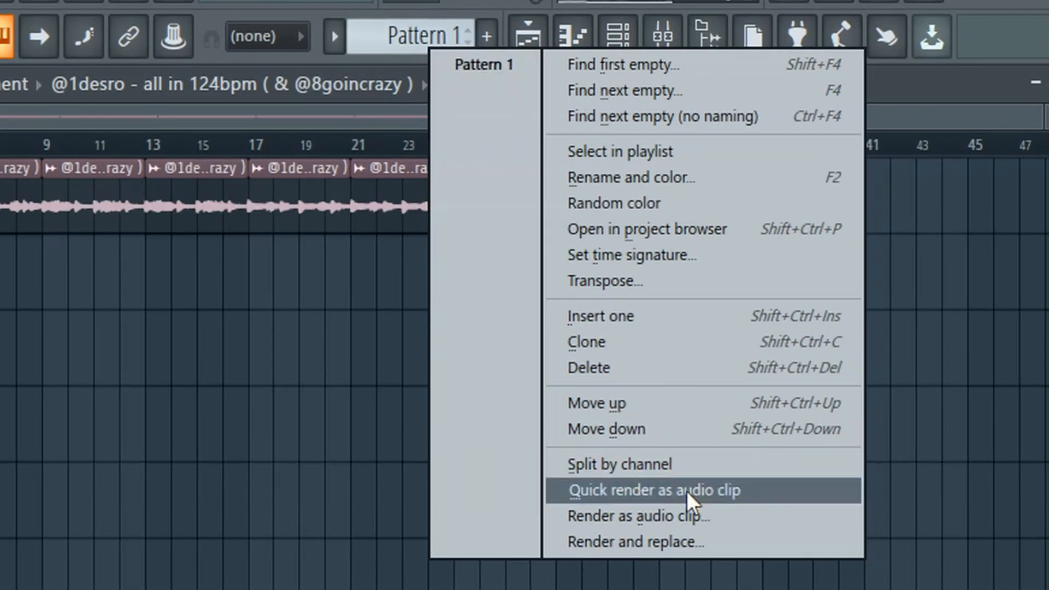
Split Pattern 1 by channel into separate patterns for each drum sound.
click(673, 465)
key(F7)
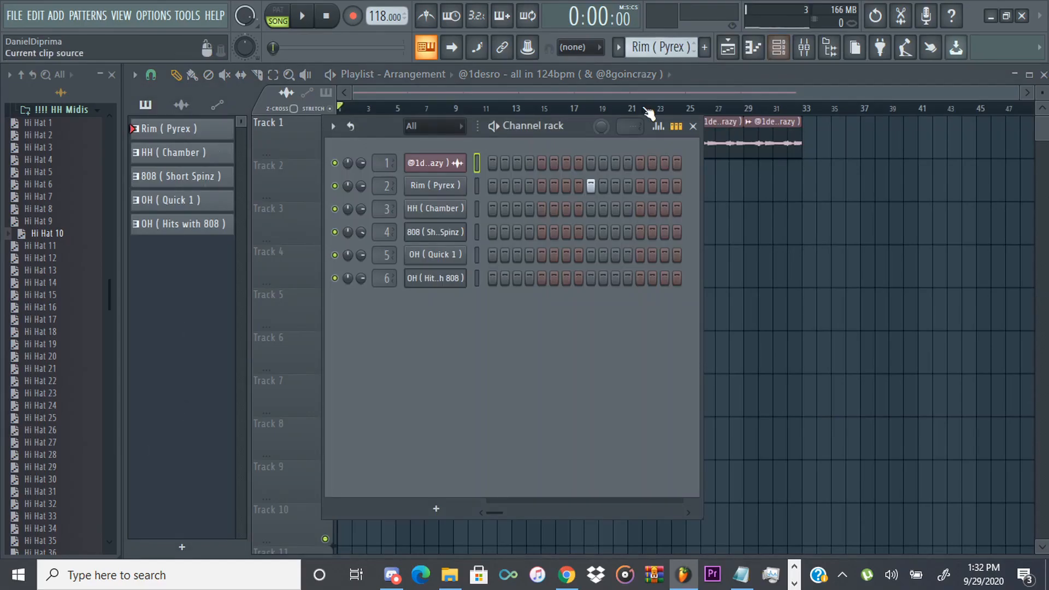
click(662, 48)
click(644, 78)
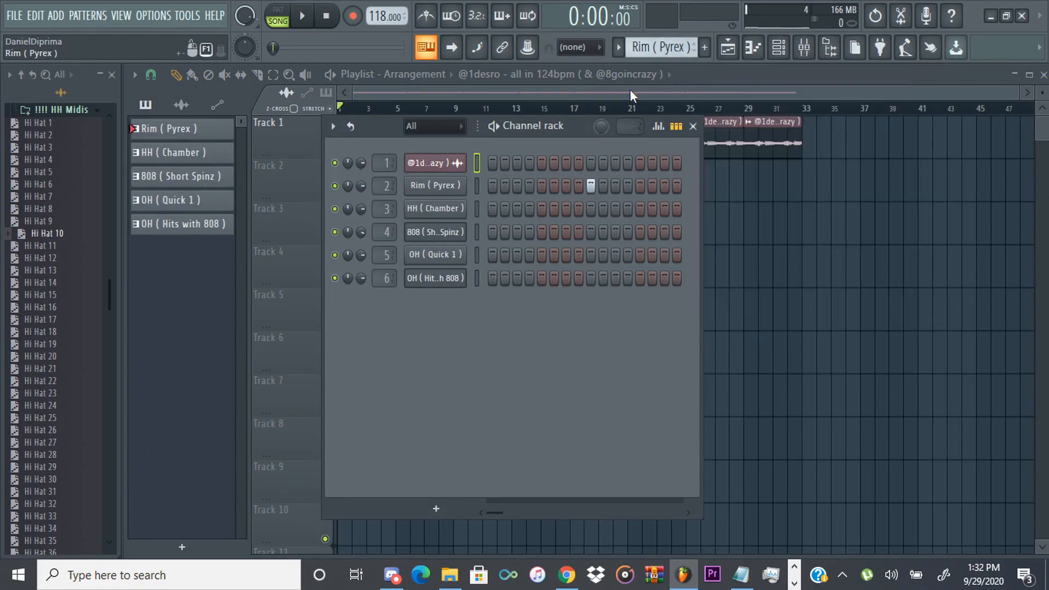
click(628, 90)
key(space)
key(space)
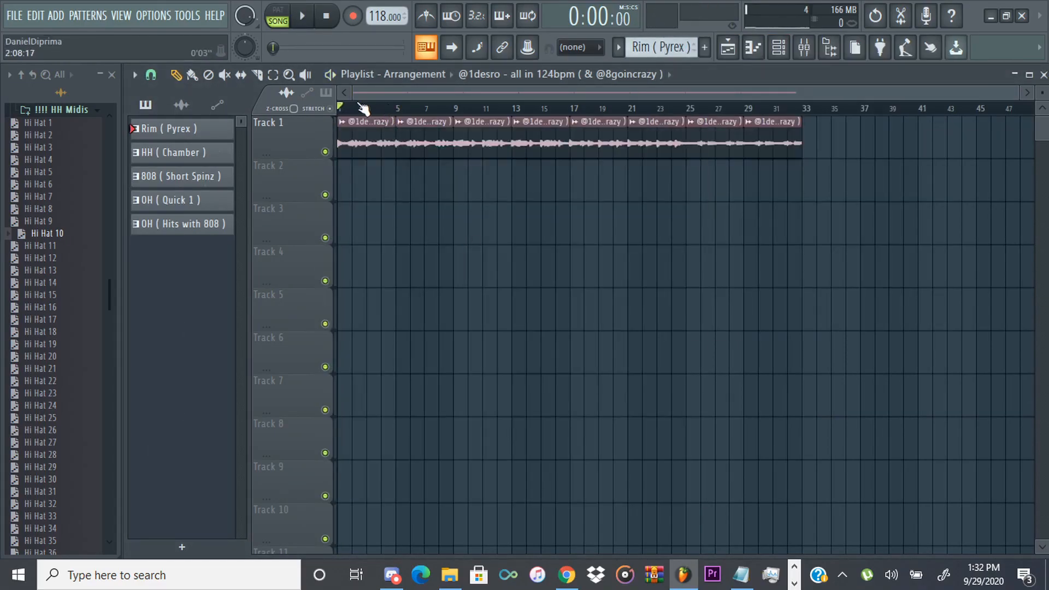
Delete the last two sample clips on Track 1 from bar 25 onward and play the remaining sample from bar 17.
click(687, 108)
right_click(716, 144)
right_click(773, 144)
click(569, 109)
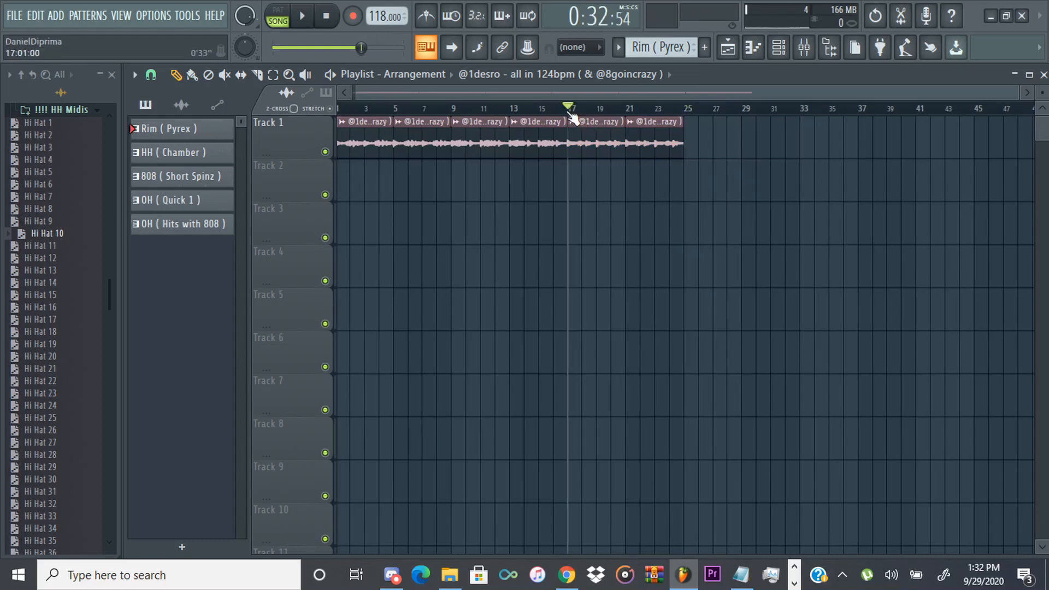
key(space)
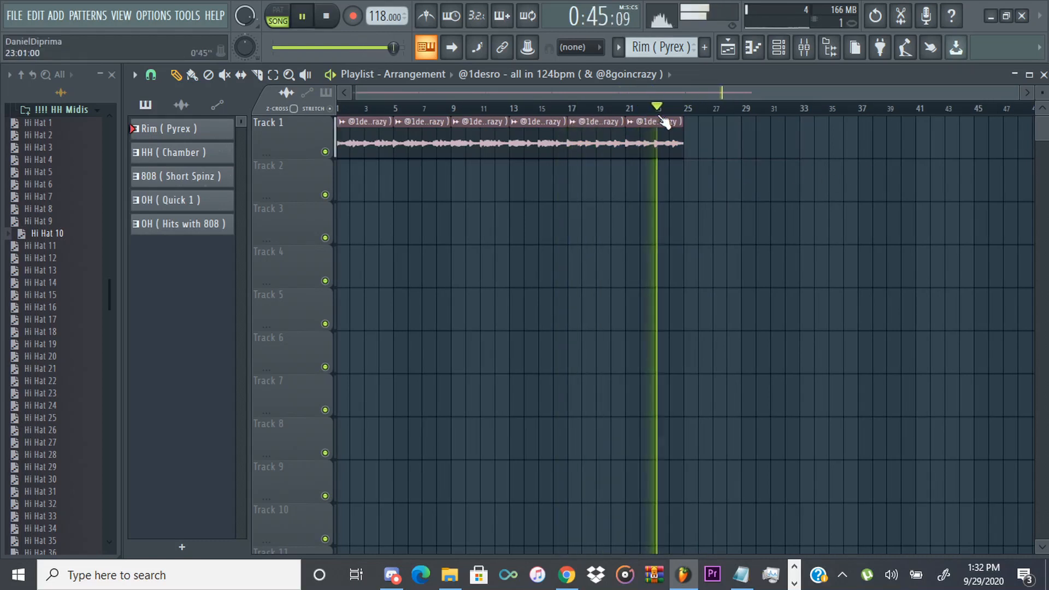
key(space)
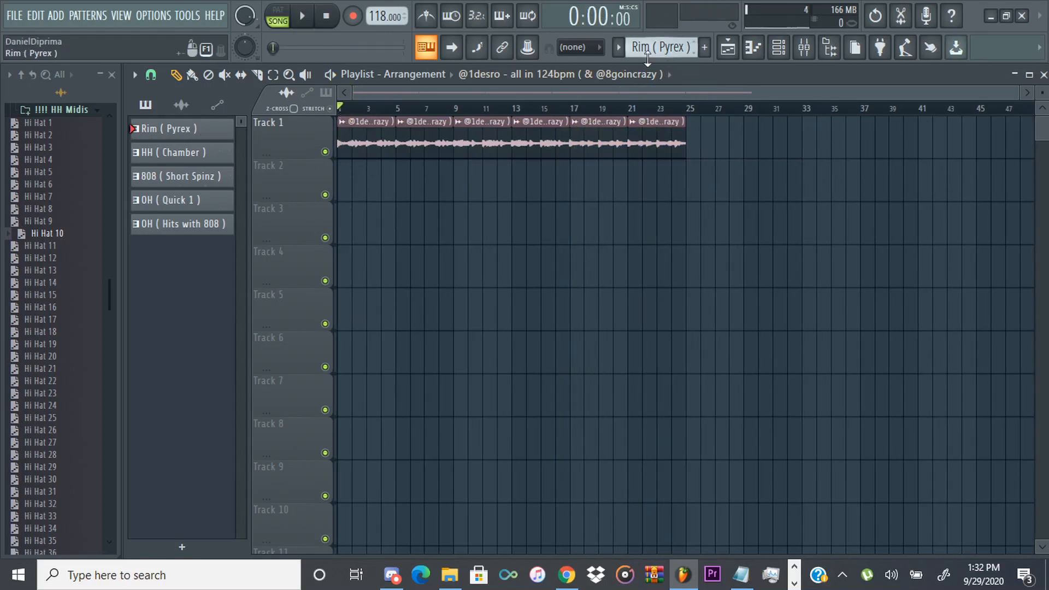
Arrange the 808, Rim and both OH patterns on Tracks 3 to 6, covering bars 1 to 7 and again 9 to 17.
click(648, 52)
click(346, 219)
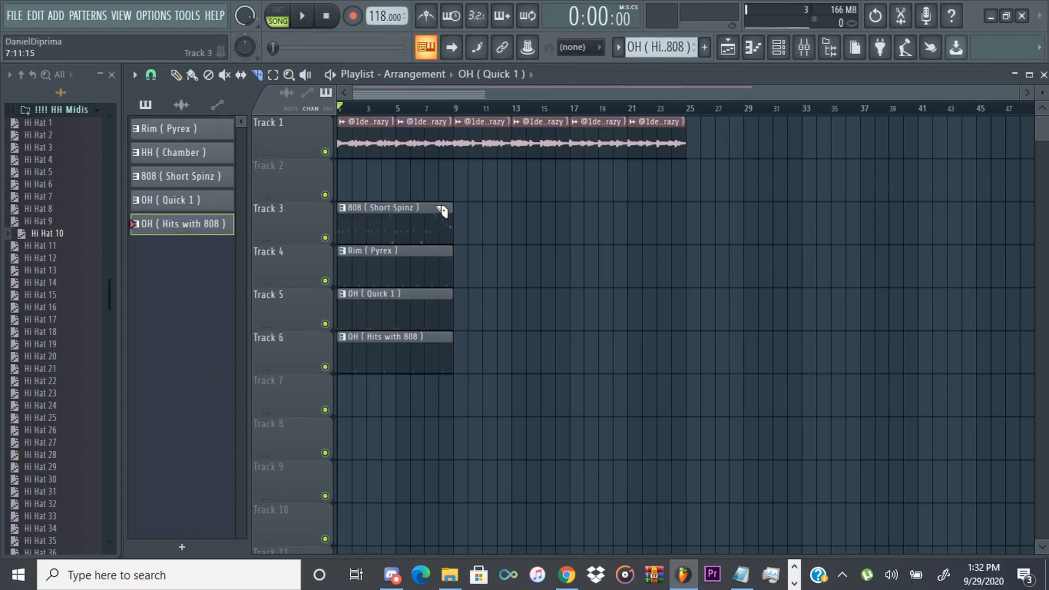
drag(433, 264, 517, 383)
mouse_move(298, 223)
mouse_down()
mouse_move(526, 225)
mouse_move(498, 225)
mouse_up()
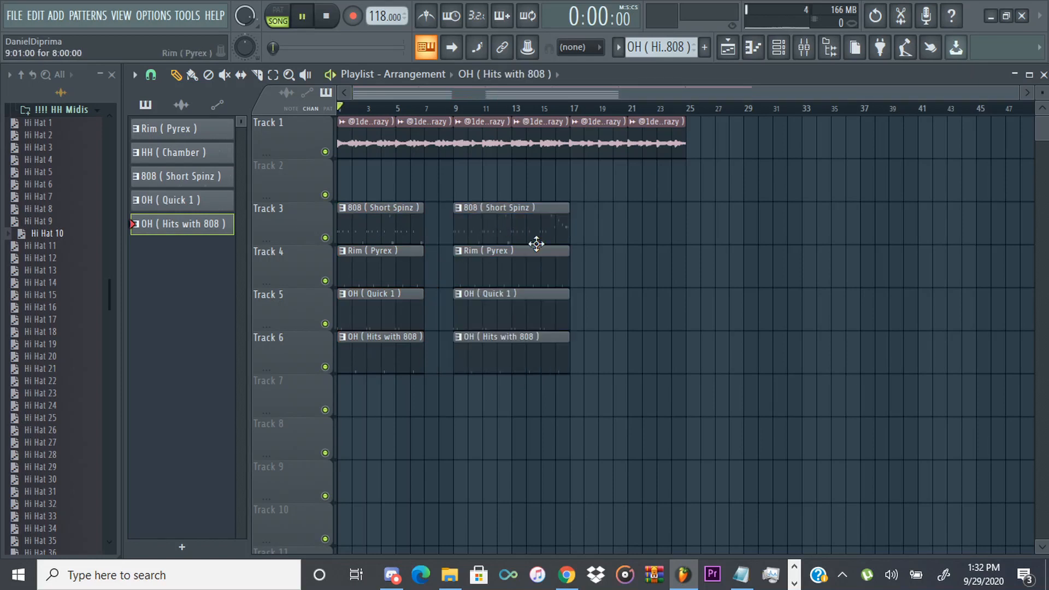
key(space)
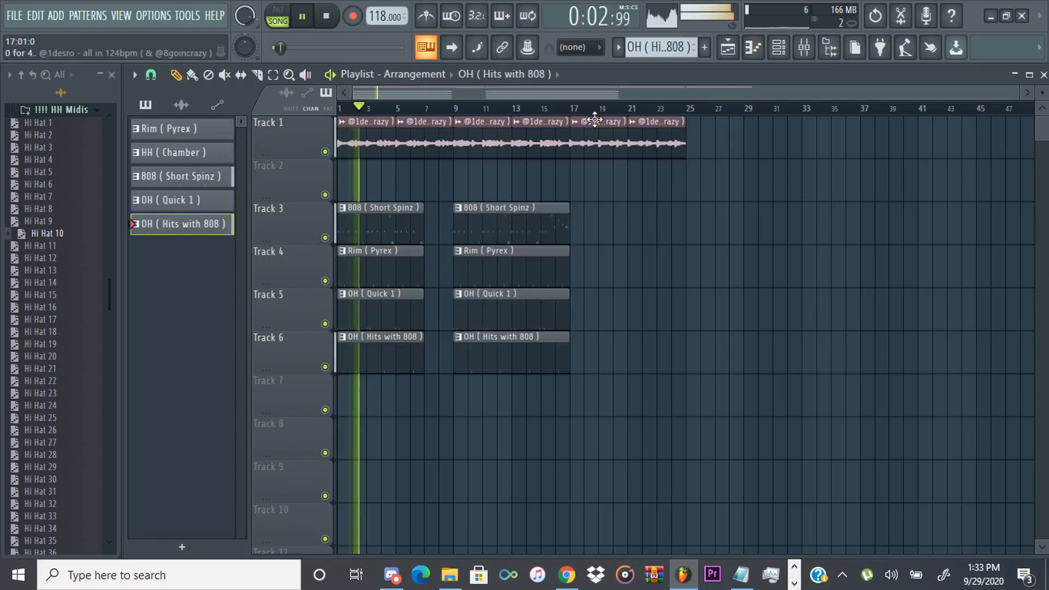
key(space)
Add HH (Chamber) on Track 4 at bars 1 to 7 and 9 to 17, with Rim and OH one track lower.
click(658, 47)
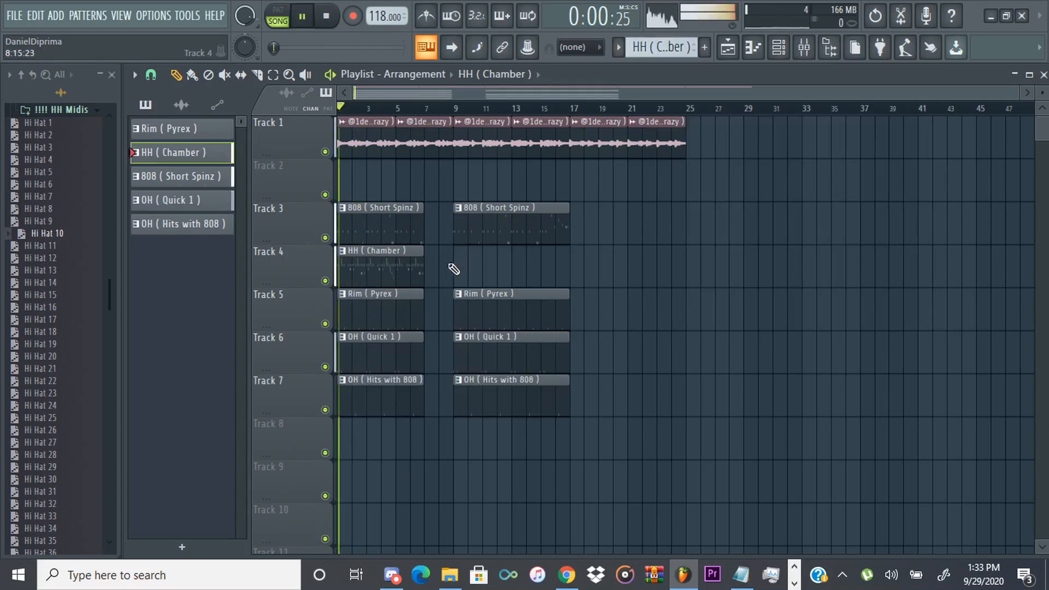
click(475, 265)
drag(538, 261, 561, 262)
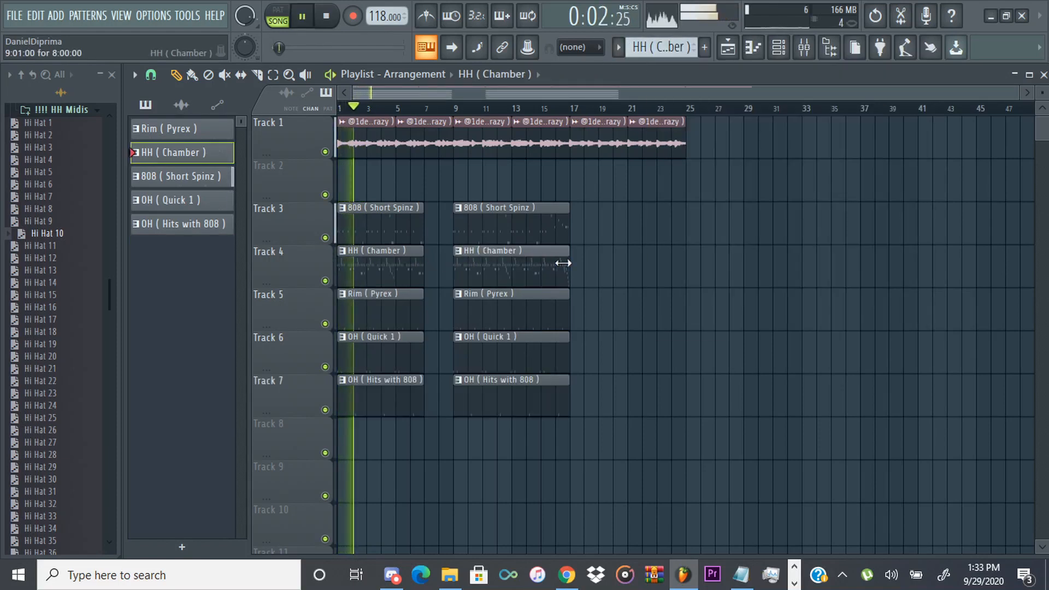
scroll(402, 339, up, 4)
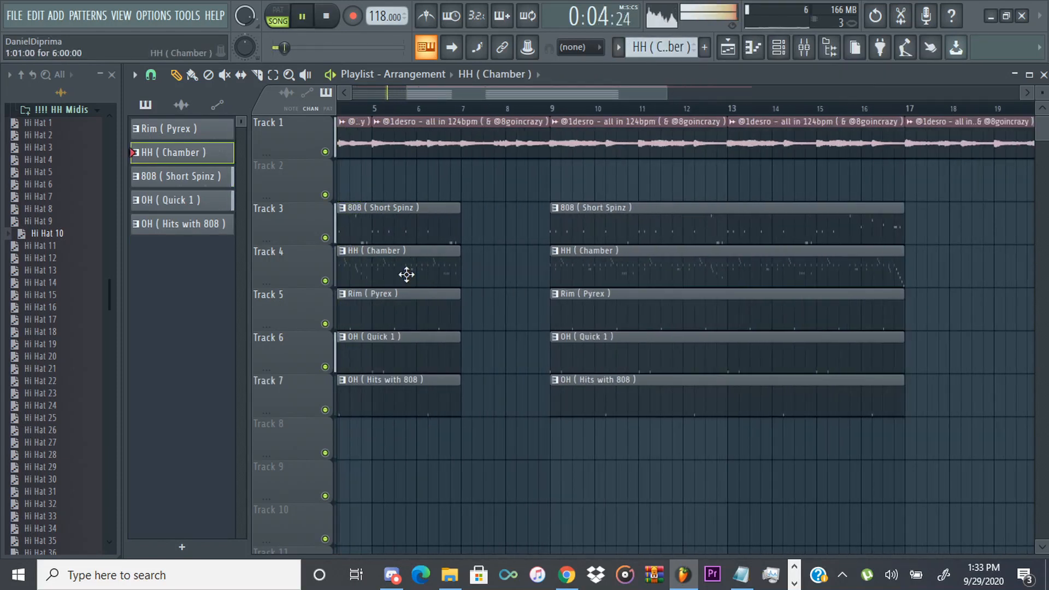
scroll(459, 179, down, 5)
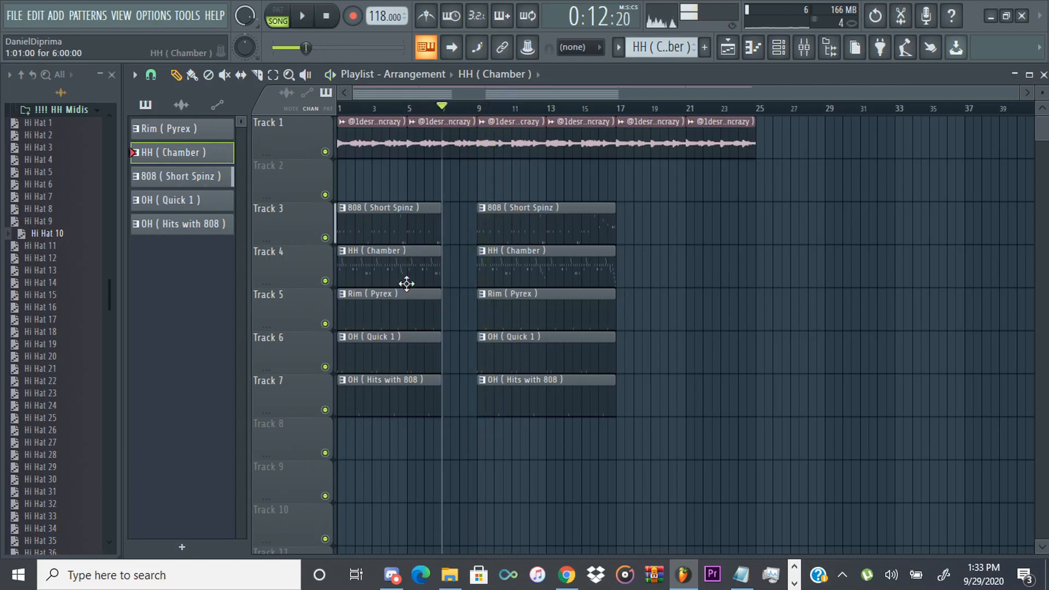
Place an 808 (Short Spinz) clip on Track 2 and trim its start to keep only the end before bar 9.
scroll(450, 384, up, 3)
drag(605, 96, 564, 126)
scroll(527, 113, down, 2)
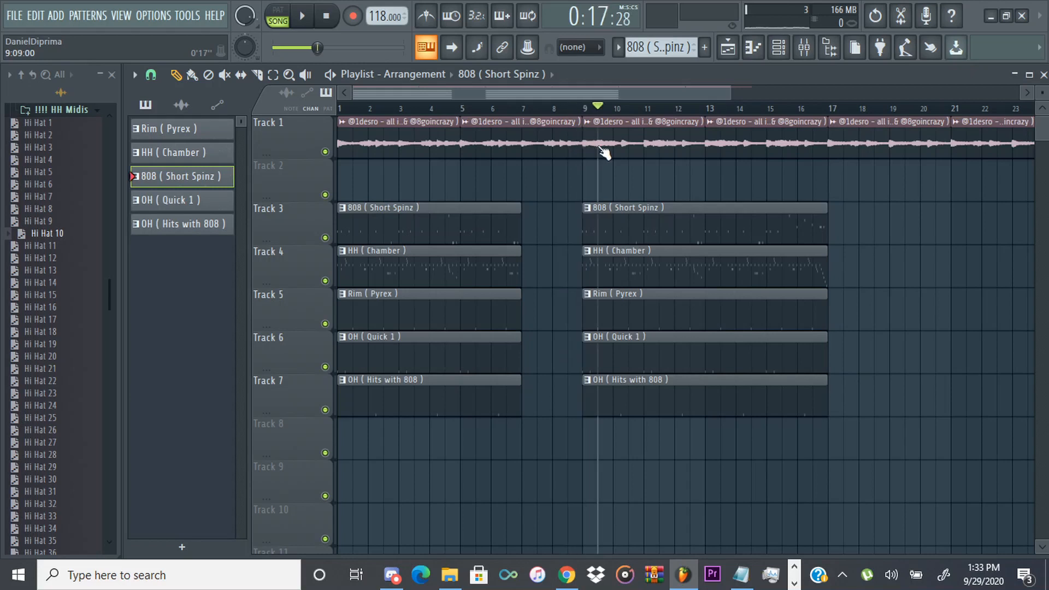
drag(628, 169, 739, 214)
scroll(473, 221, down, 1)
click(350, 182)
drag(476, 182, 523, 182)
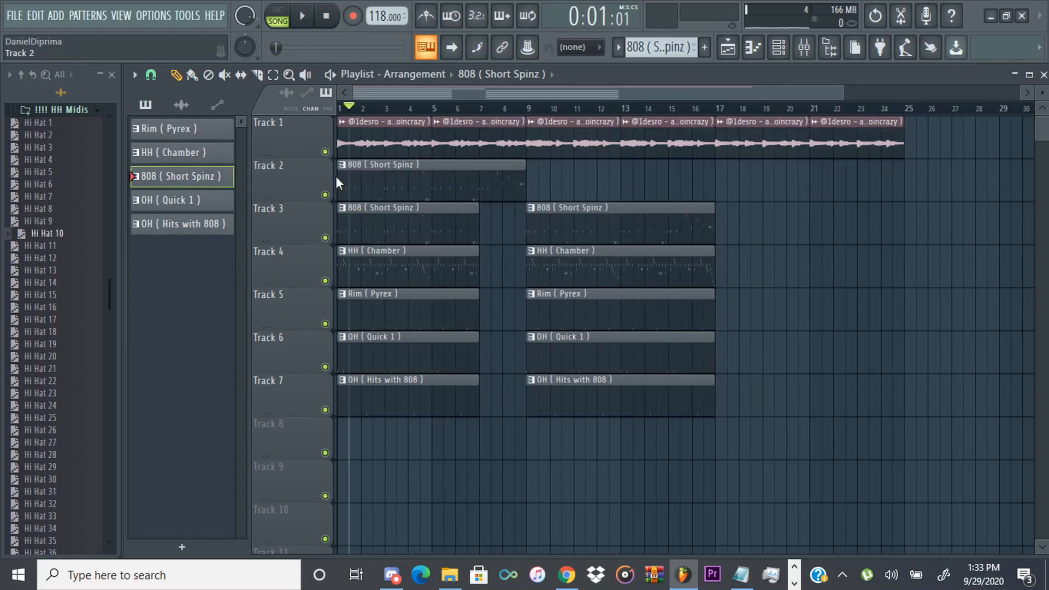
drag(339, 177, 528, 185)
Add an HH (Chamber) clip on Track 8 trimmed to the second half of bar 8, and cut Track 2's 808 clip to that bar's last quarter.
click(404, 272)
click(350, 184)
drag(340, 444, 507, 446)
drag(554, 183, 569, 183)
drag(524, 435, 554, 435)
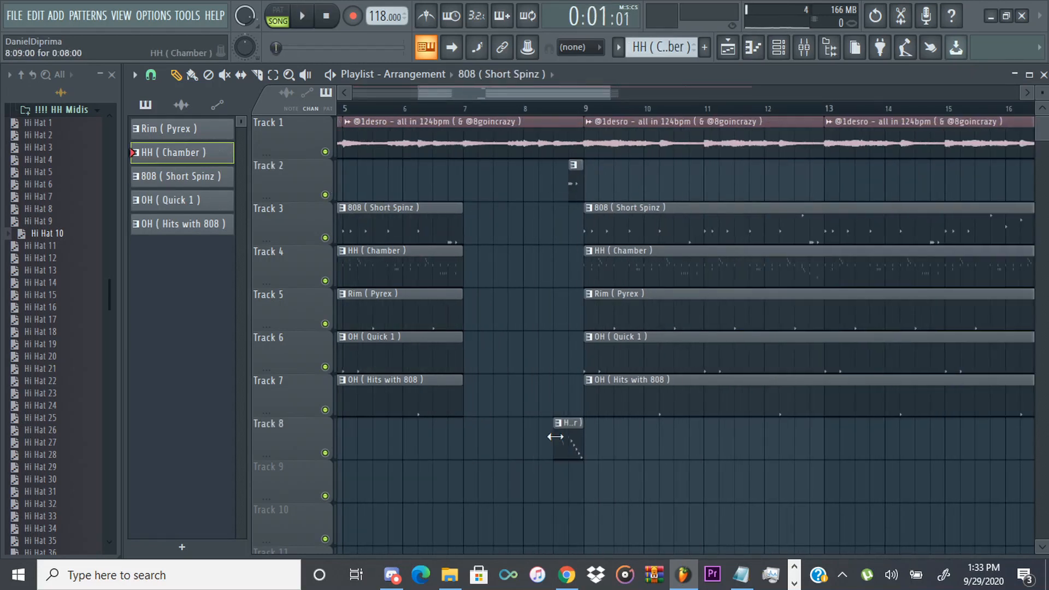
Add a Rim (Pyrex) clip on Track 9 trimmed to bar 8 and play the transition into bar 9.
click(350, 183)
drag(398, 183, 398, 483)
drag(499, 484, 556, 485)
drag(344, 484, 537, 484)
key(space)
click(471, 108)
scroll(505, 448, up, 4)
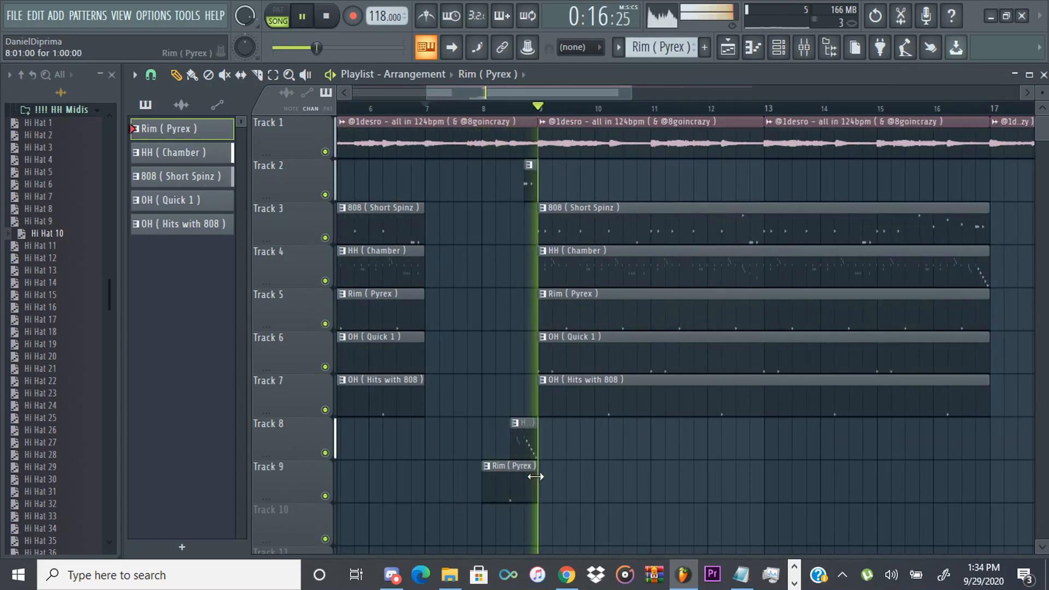
Extend Track 8's HH clip back to the start of bar 8 and trim Track 9's Rim clip to the bar's second half.
key(space)
drag(513, 435, 488, 435)
key(space)
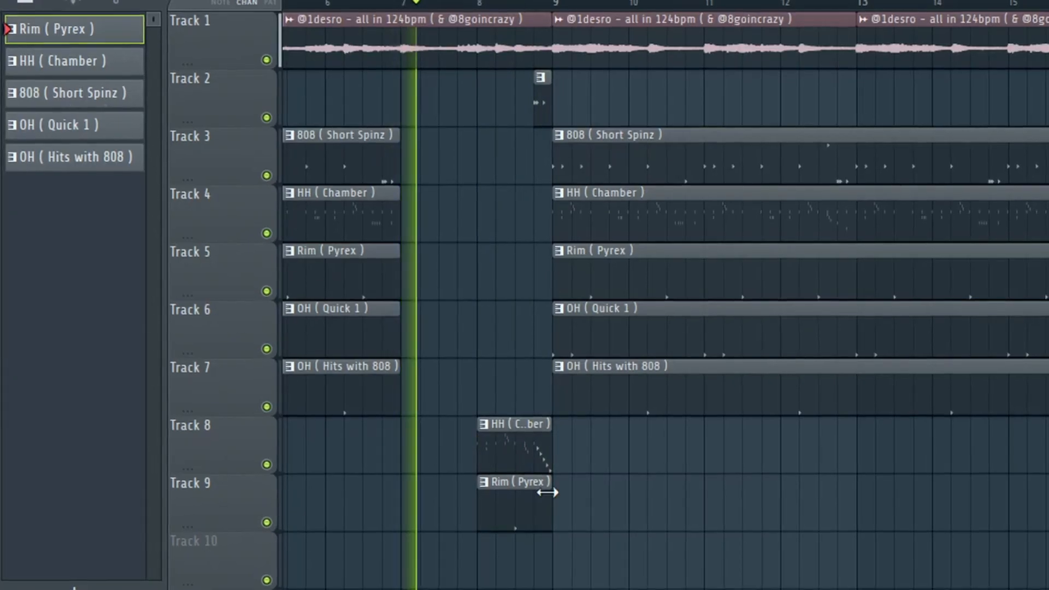
drag(480, 506, 515, 506)
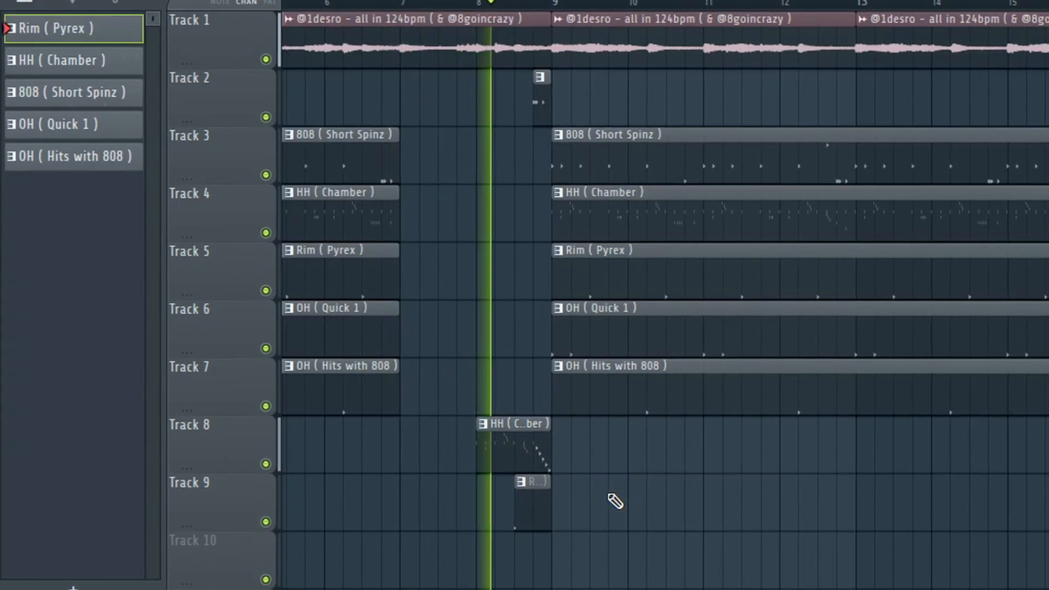
Play the transition into bar 9 and duplicate the 808, HH and Rim clips over bars 17–24, trimming the 808 to start at bar 19.
scroll(610, 497, down, 6)
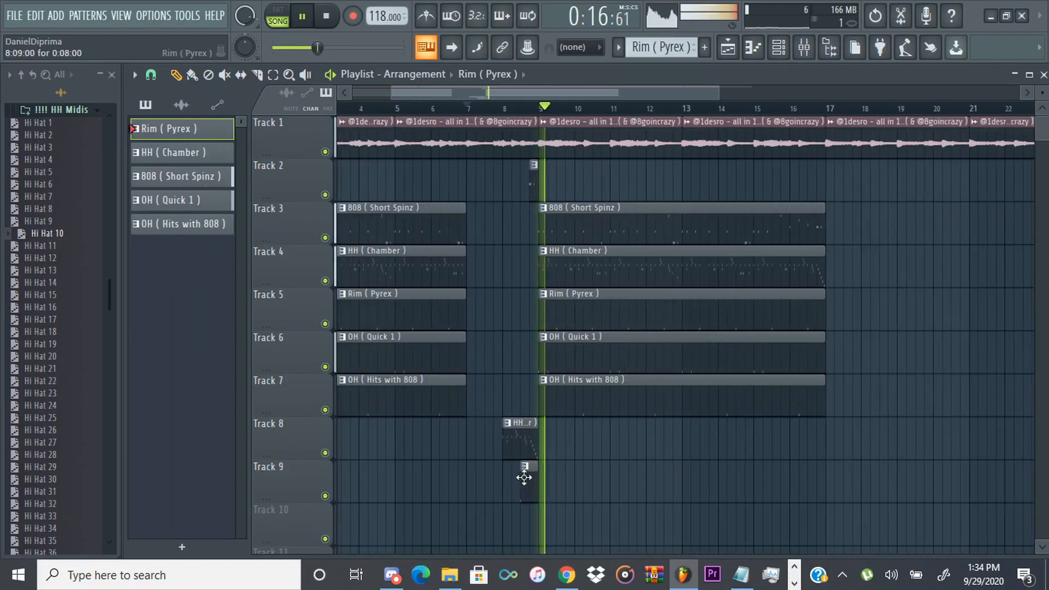
key(space)
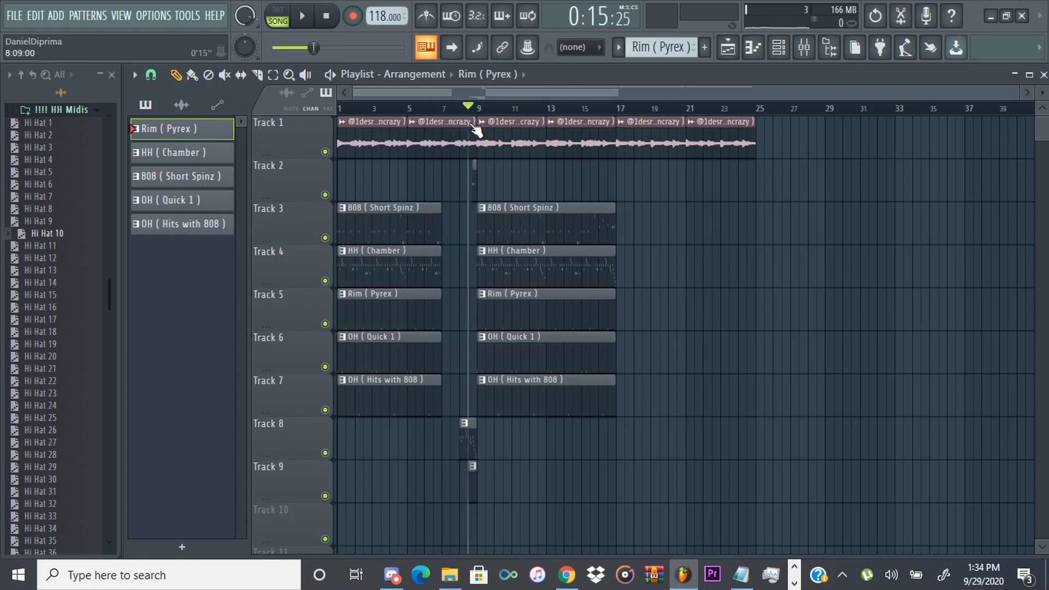
key(space)
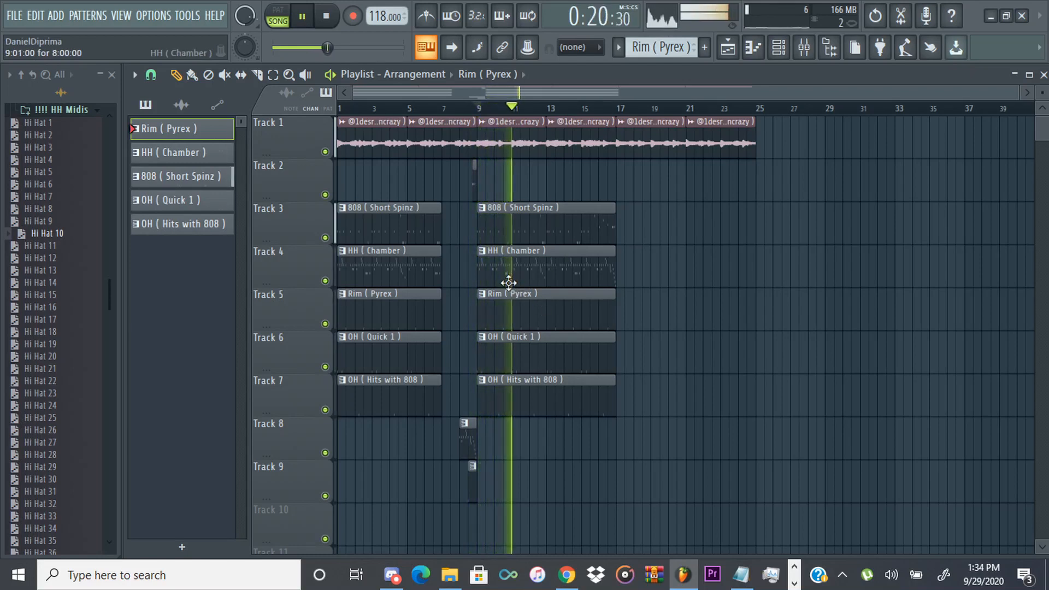
drag(556, 265, 625, 271)
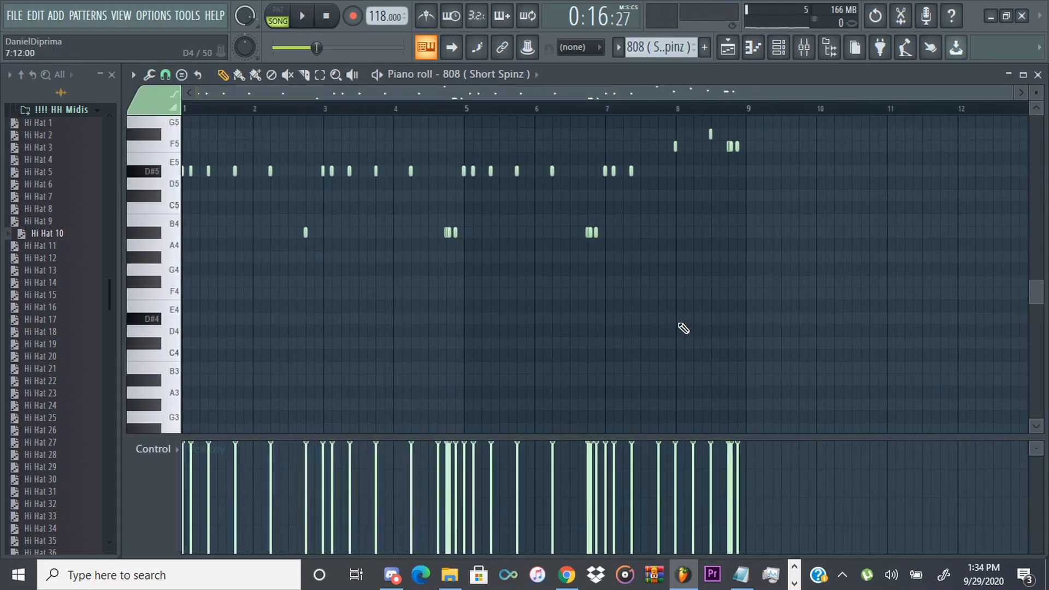
Change the note snap setting in the 808 (Short Spinz) piano roll.
scroll(740, 302, up, 4)
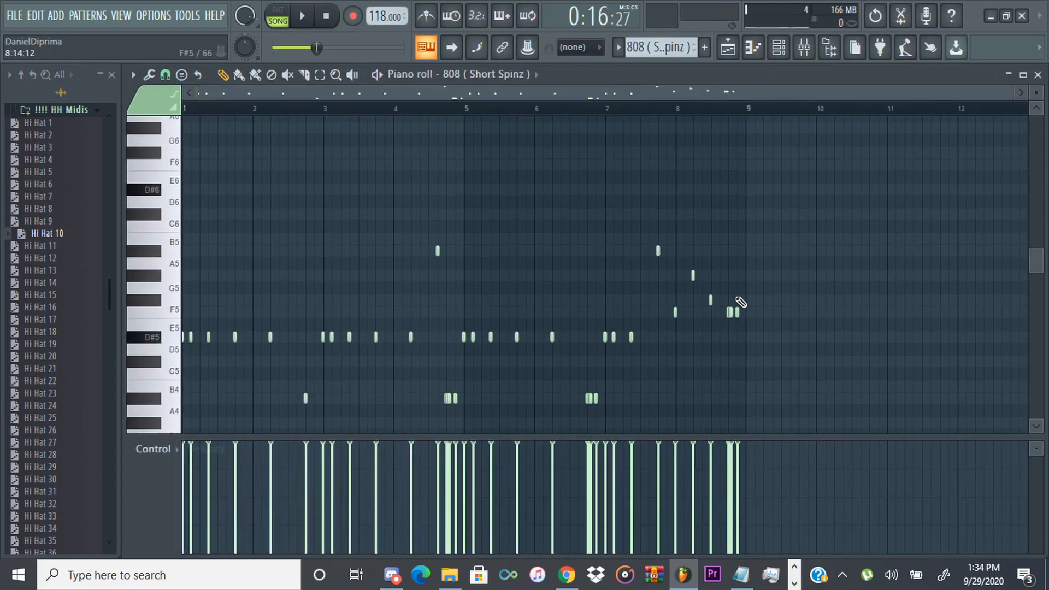
click(169, 75)
click(188, 130)
scroll(764, 358, up, 4)
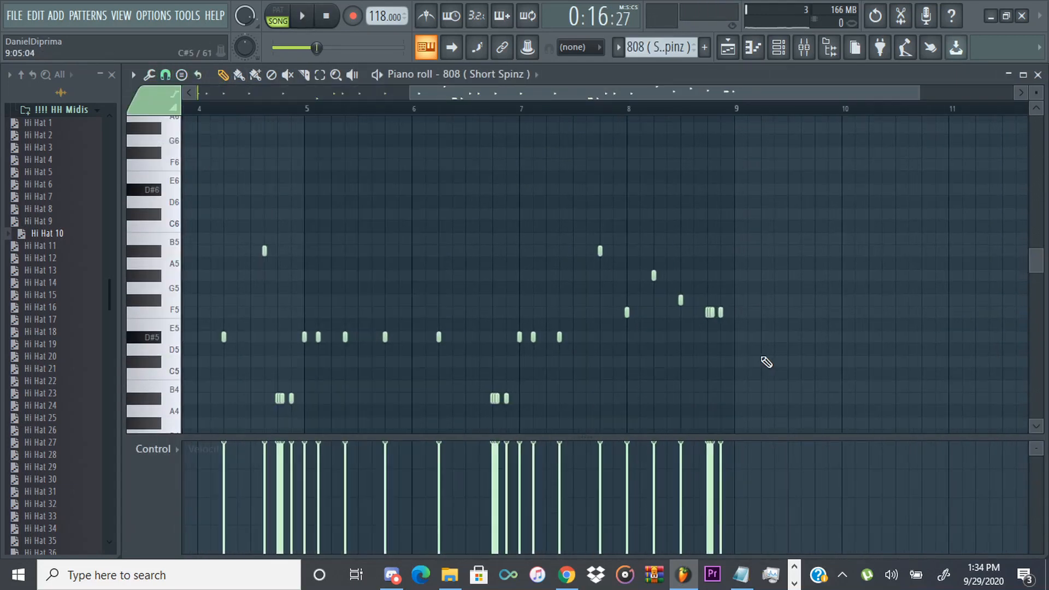
Turn the decay, sustain and release of the 808 (Short Spinz) volume envelope down to minimum.
click(778, 46)
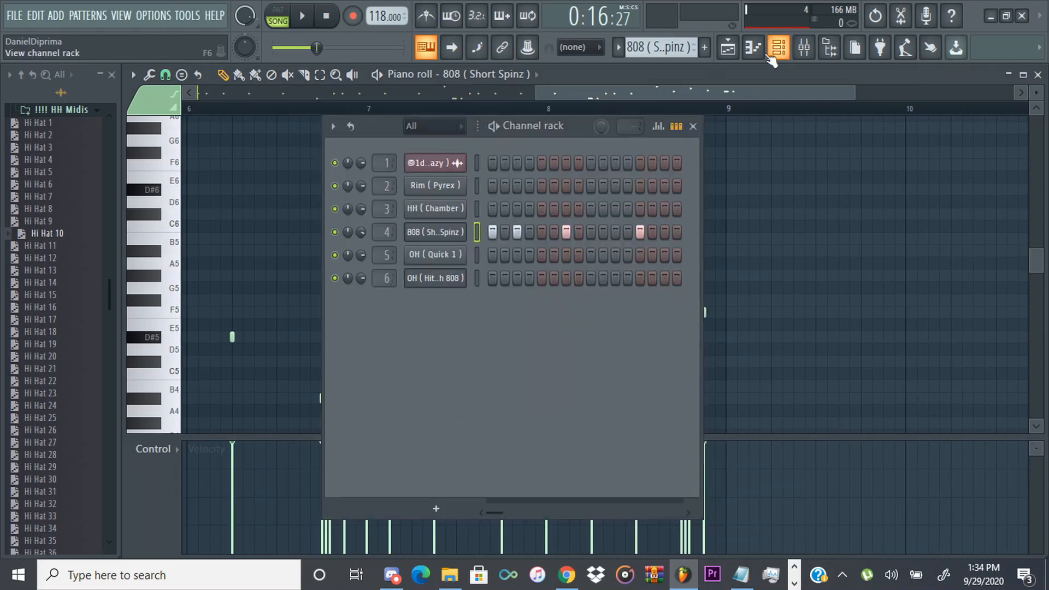
click(447, 235)
click(359, 194)
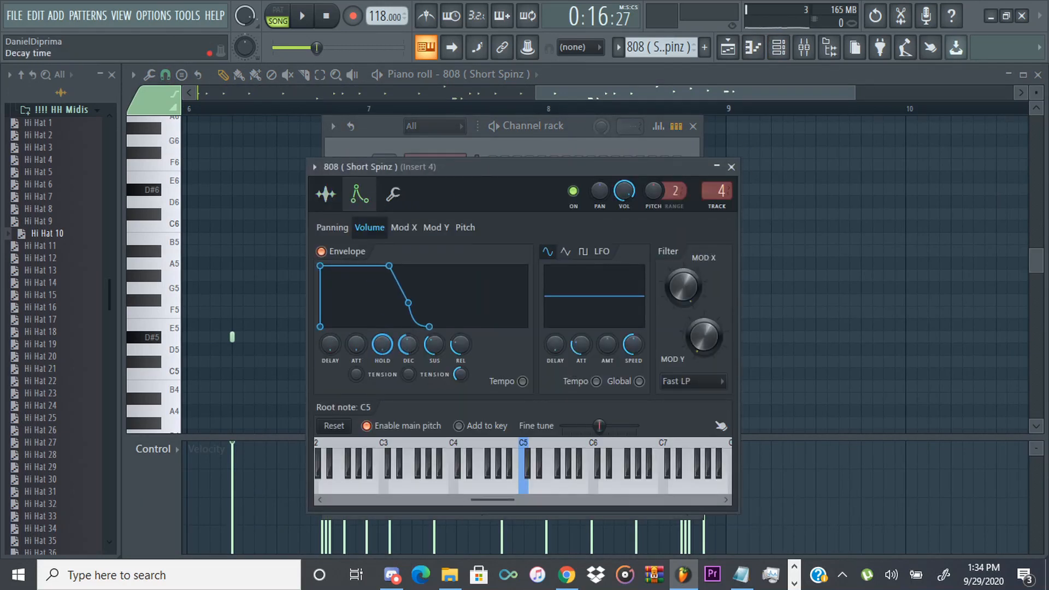
click(325, 193)
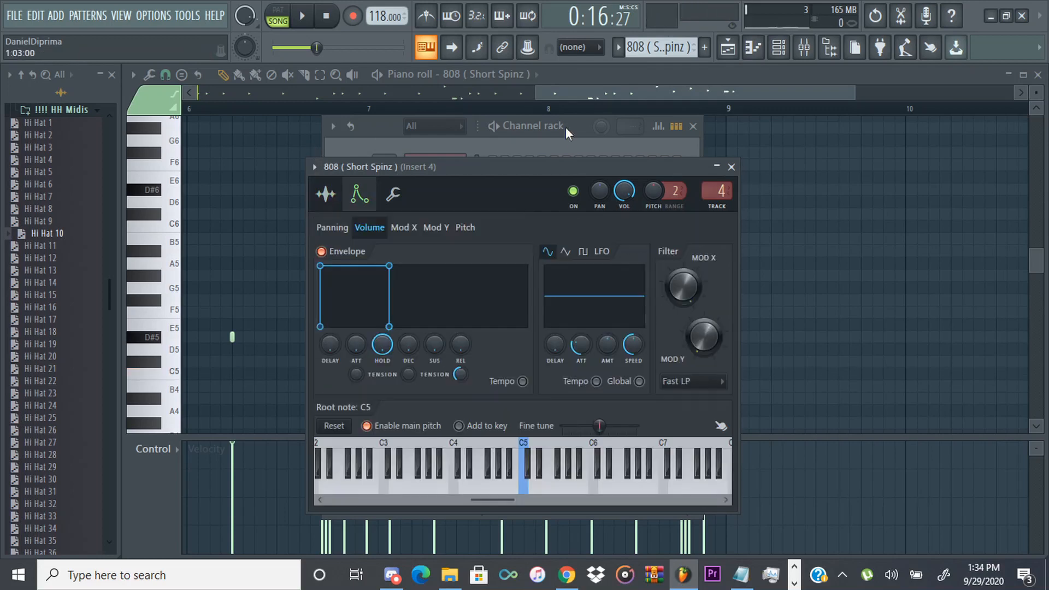
Add a short F5 note just before bar 9 in the 808 (Short Spinz) piano roll and lower its velocity to minimum.
click(565, 127)
right_click(442, 232)
click(489, 232)
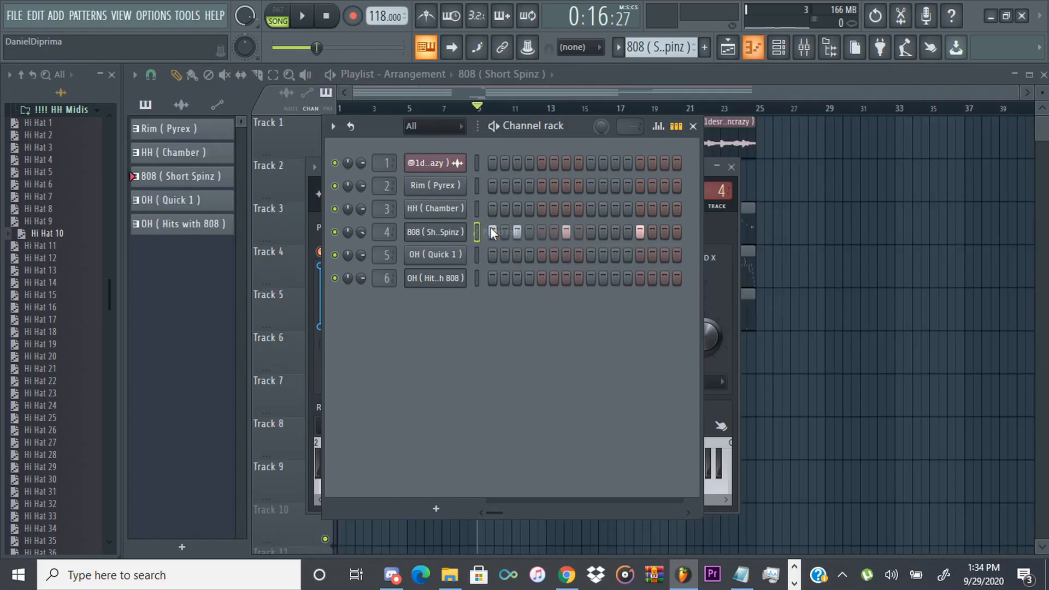
right_click(452, 232)
click(493, 232)
drag(454, 95, 841, 96)
scroll(592, 344, up, 8)
click(515, 311)
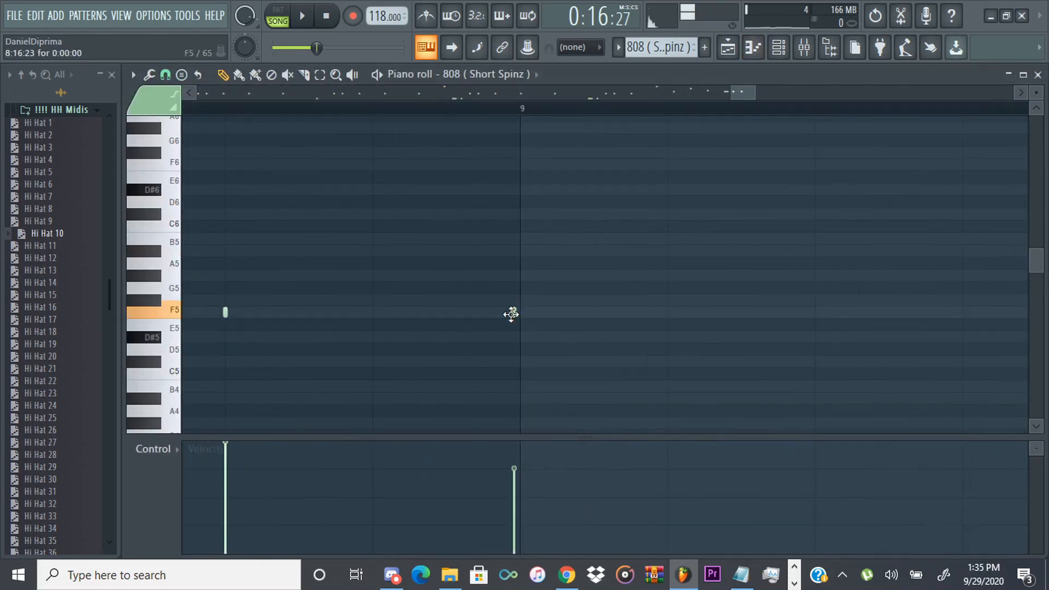
scroll(550, 417, down, 6)
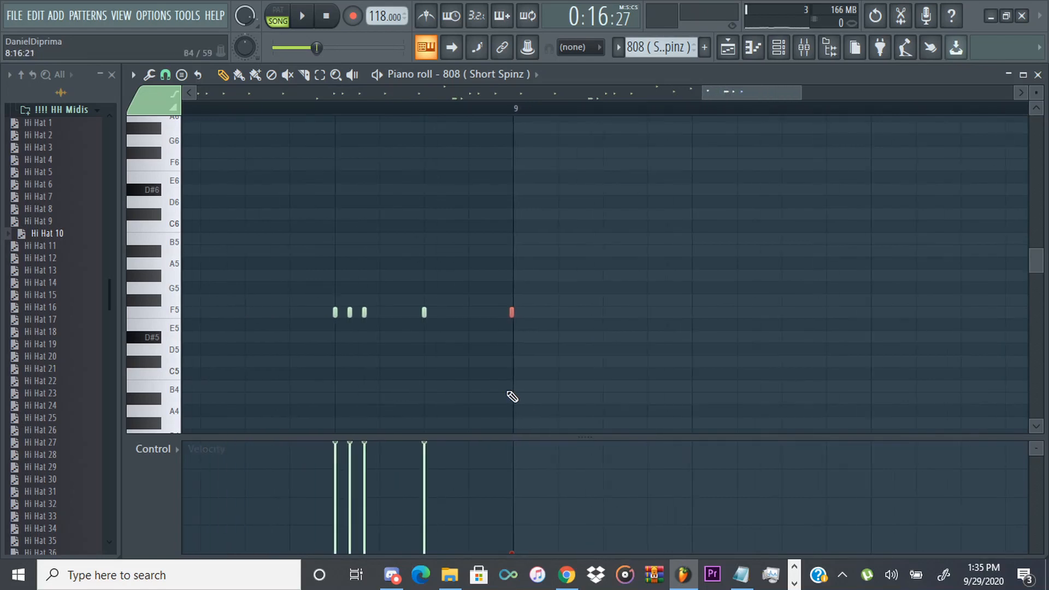
Return to the playlist and play the transition into bar 17 and on to the 808's entry at bar 19.
click(727, 49)
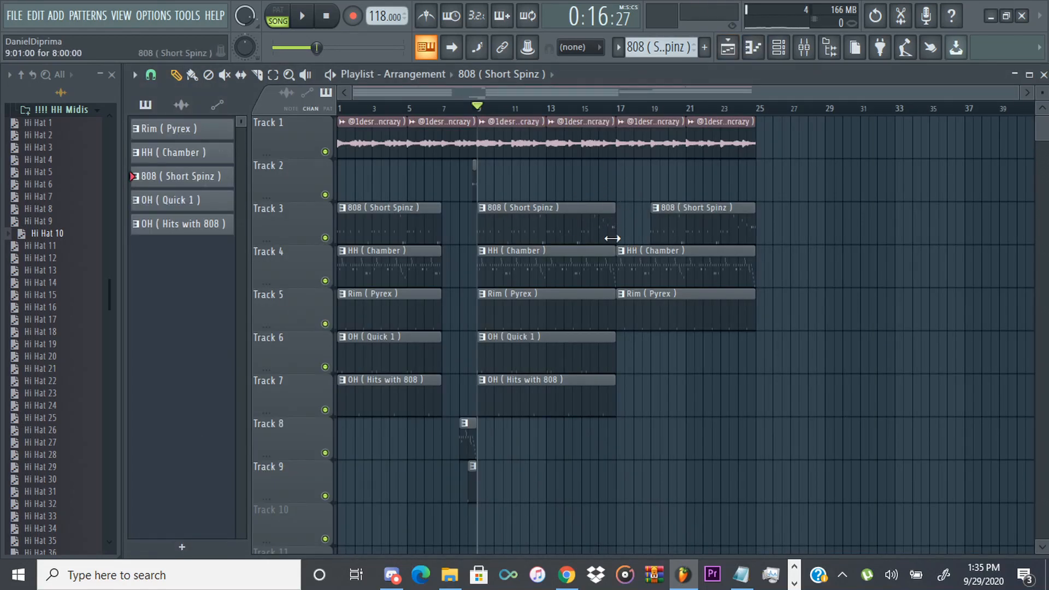
click(614, 111)
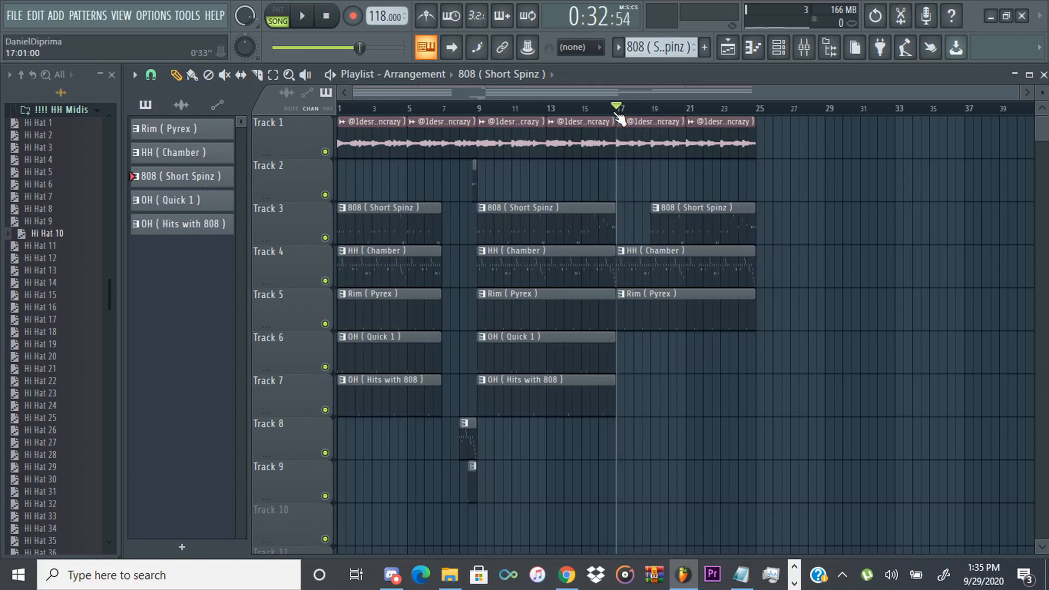
scroll(609, 262, up, 2)
scroll(609, 262, up, 2)
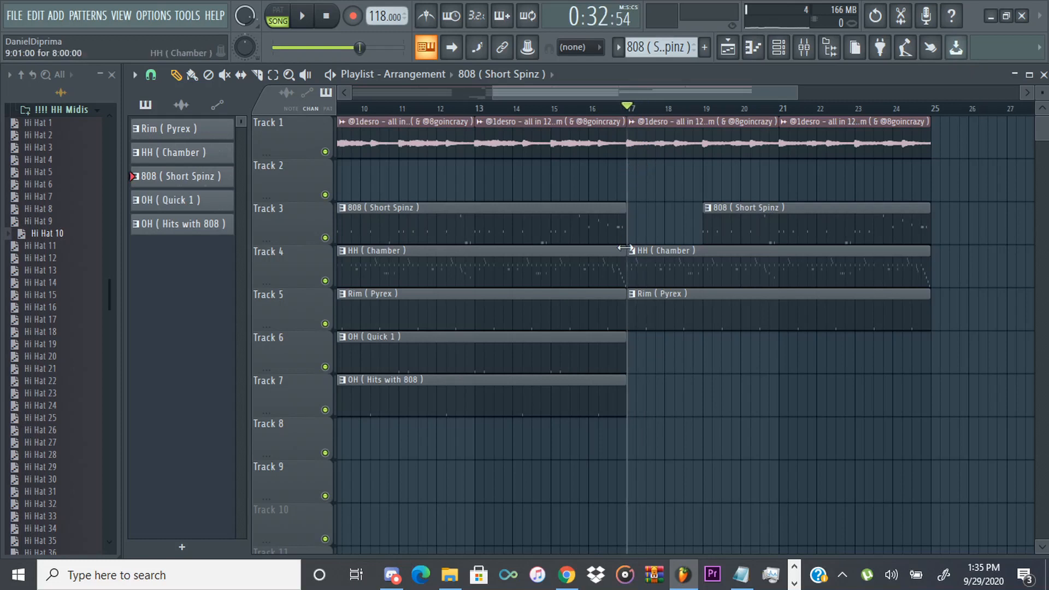
scroll(622, 256, down, 4)
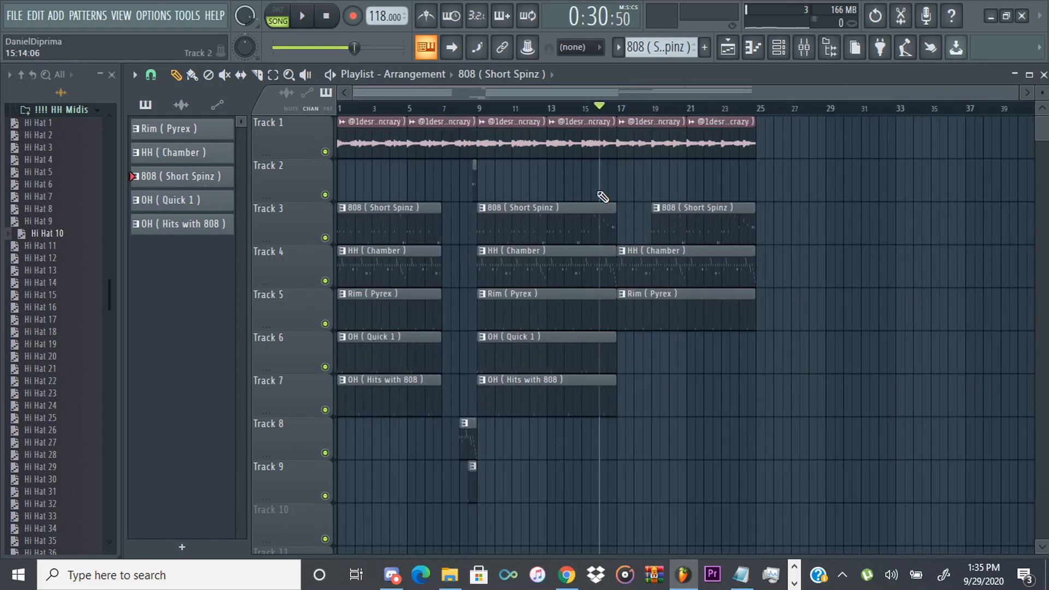
key(space)
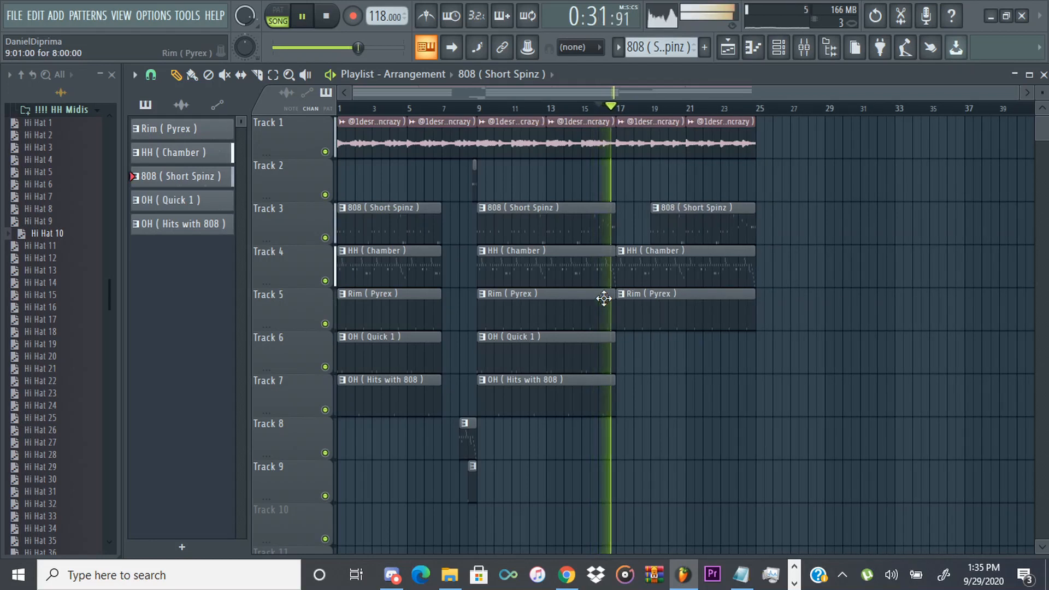
key(space)
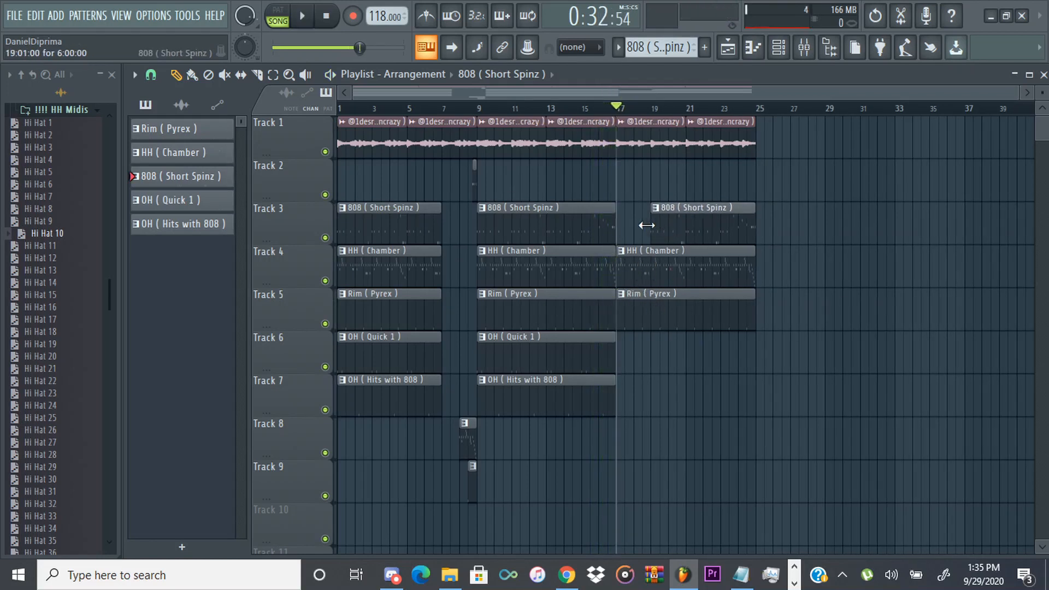
key(space)
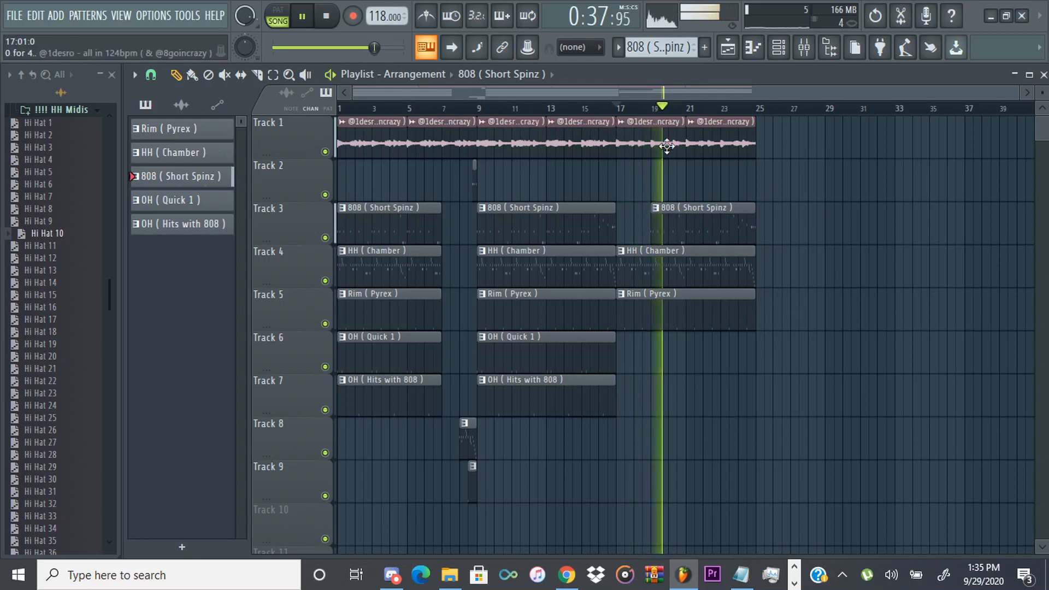
Copy two of Track 1's four-bar sample clips and place the copies at bar 25.
drag(825, 143, 670, 158)
key(ctrl+c)
key(ctrl+v)
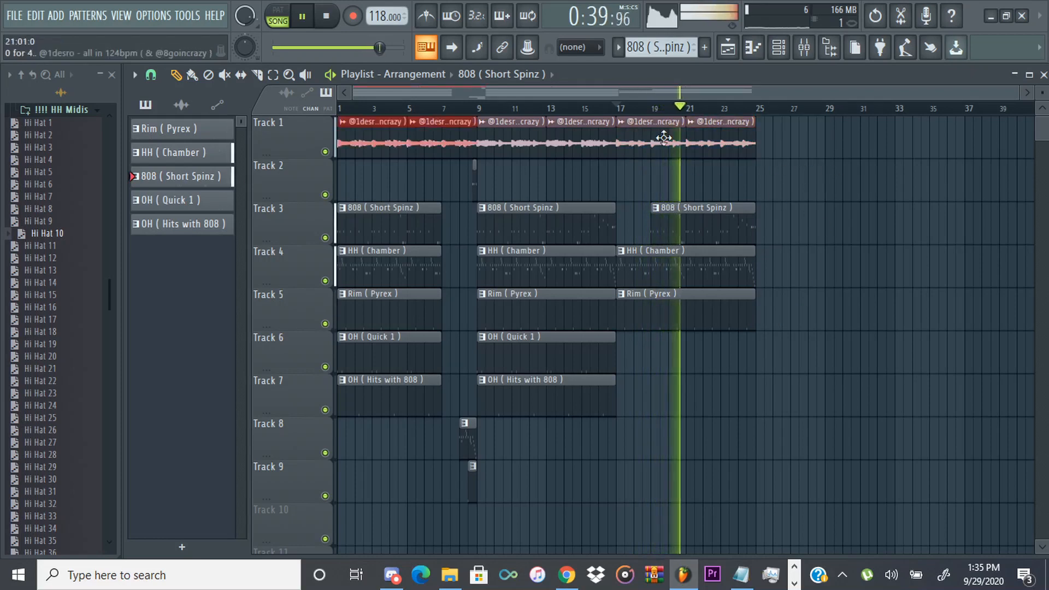
drag(434, 136, 854, 129)
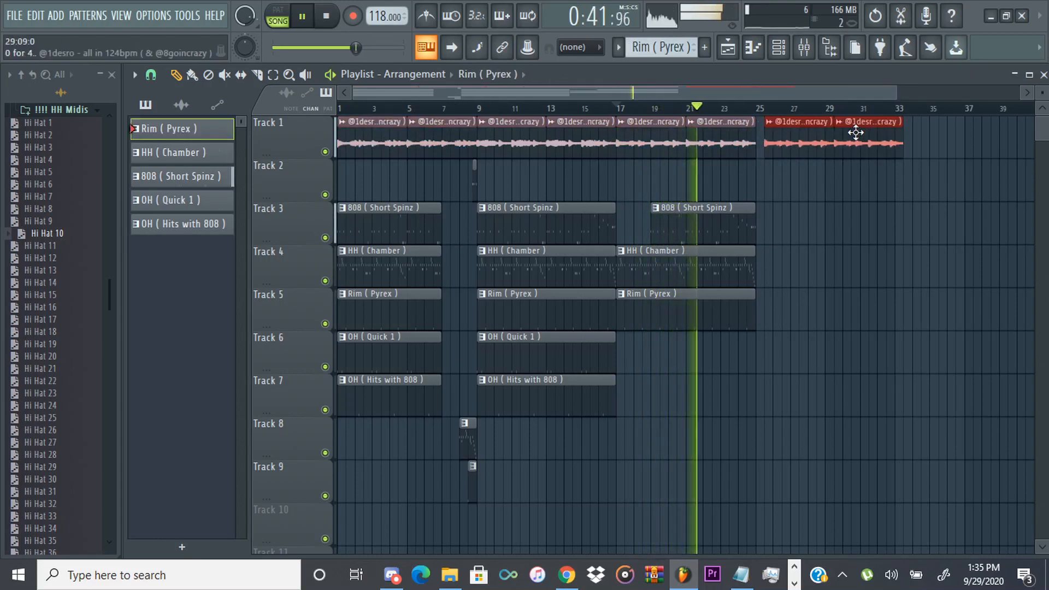
click(802, 140)
ctrl+click(794, 246)
Copy the bars 9–16 drum clips on Tracks 3–7 to bar 25 and play that section.
key(space)
drag(544, 217, 571, 486)
key(ctrl+c)
key(ctrl+v)
drag(407, 244, 825, 243)
click(760, 110)
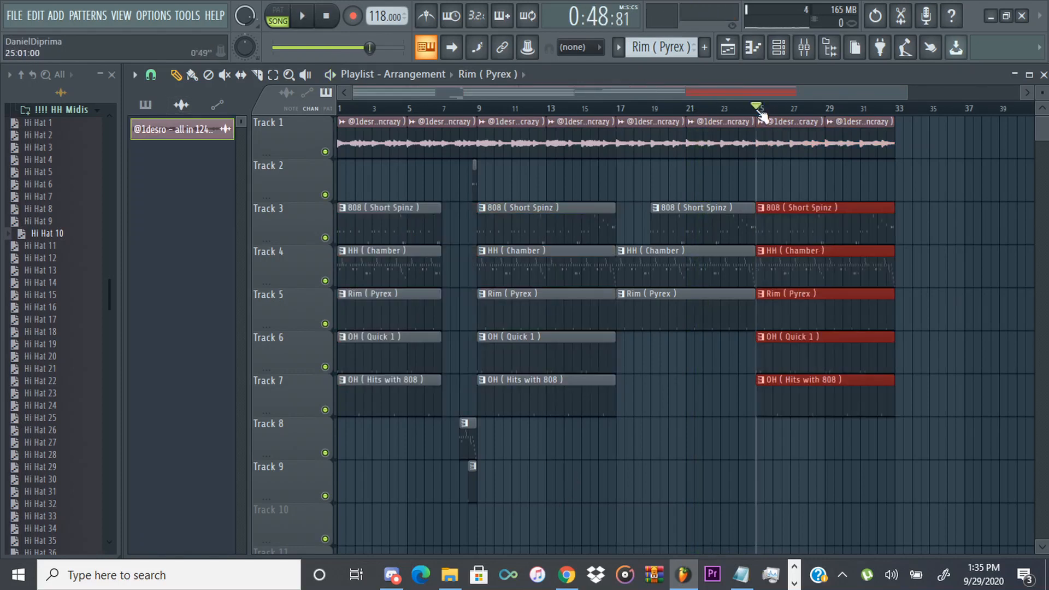
key(space)
scroll(742, 329, down, 1)
scroll(742, 328, down, 1)
ctrl+click(868, 292)
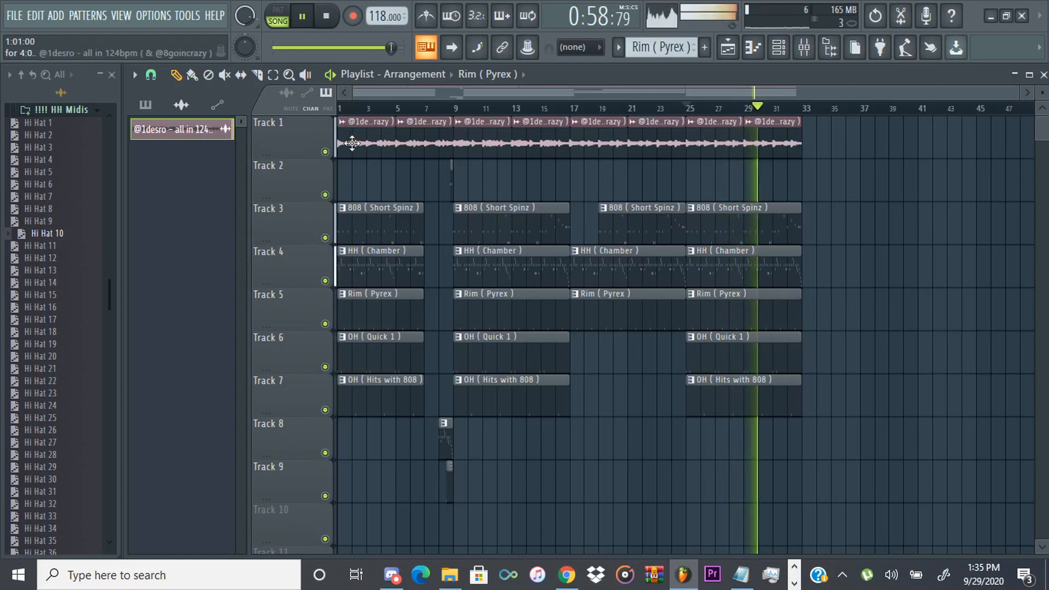
Copy Track 1's first two sample clips to bar 33.
drag(353, 143, 429, 154)
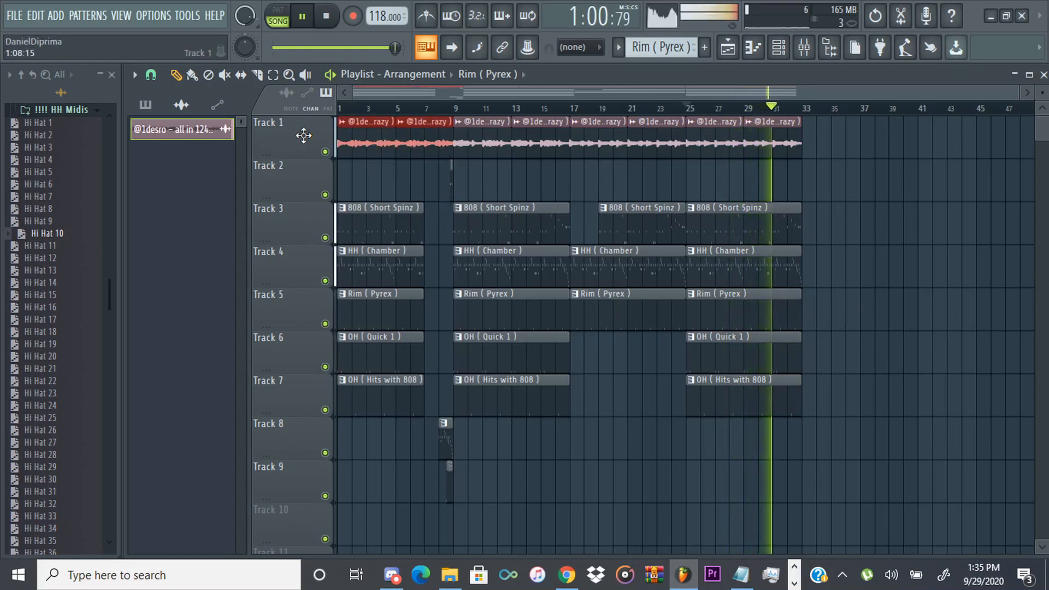
drag(353, 123, 819, 123)
scroll(842, 251, down, 2)
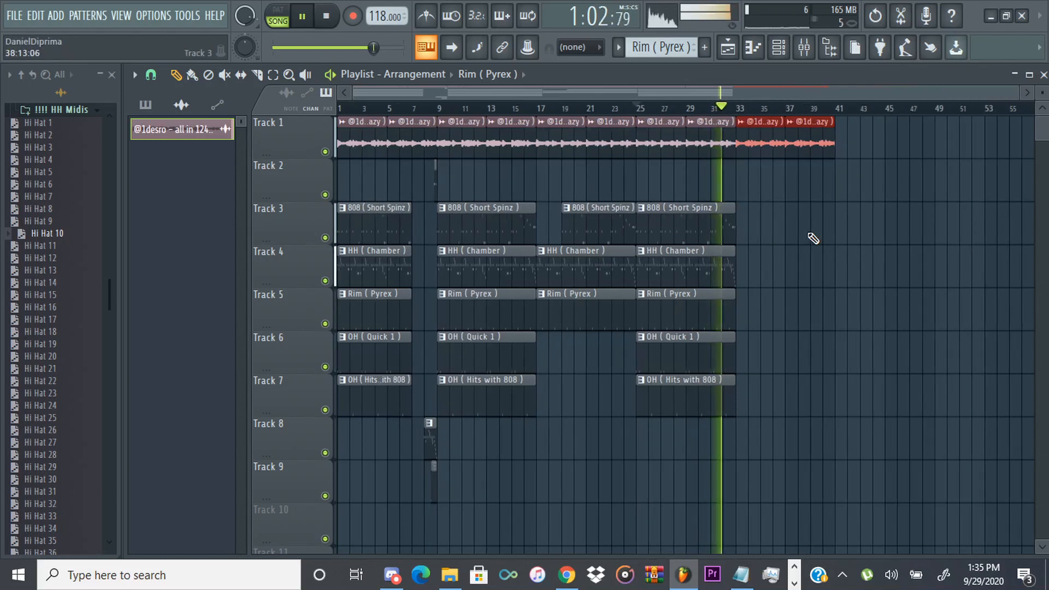
ctrl+click(813, 239)
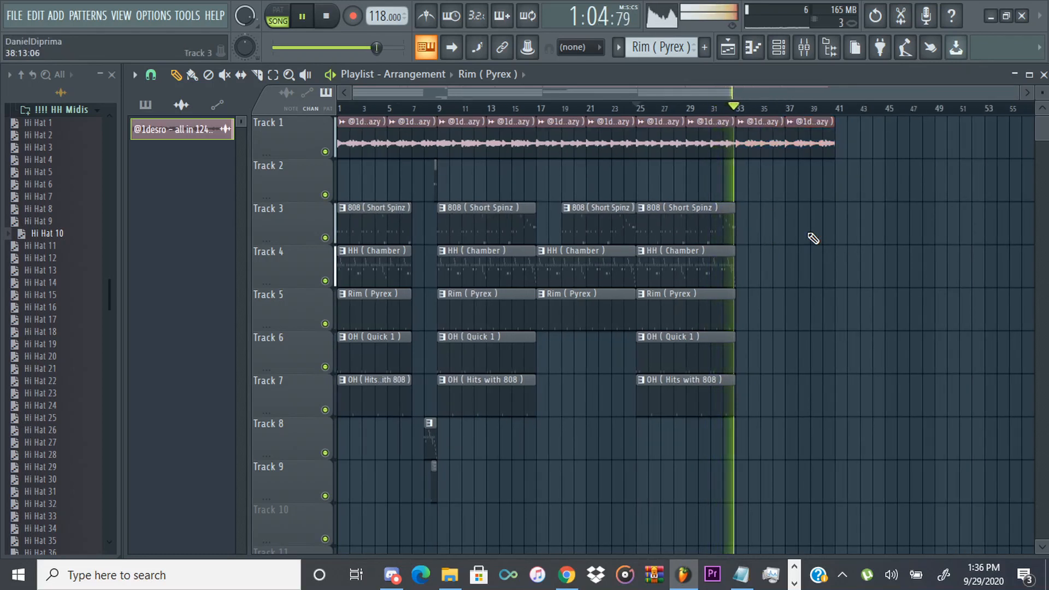
Add clips ending at bar 41: Rim (Pyrex) from bar 37, HH (Chamber) from bar 39 and 808 (Short Spinz) from bar 40.
key(space)
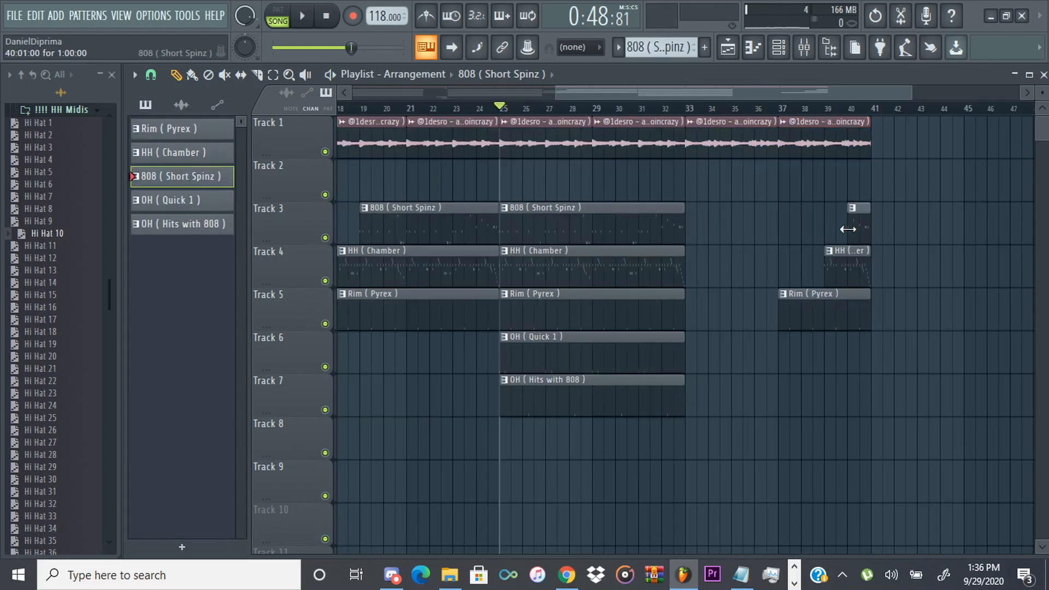
scroll(647, 312, down, 3)
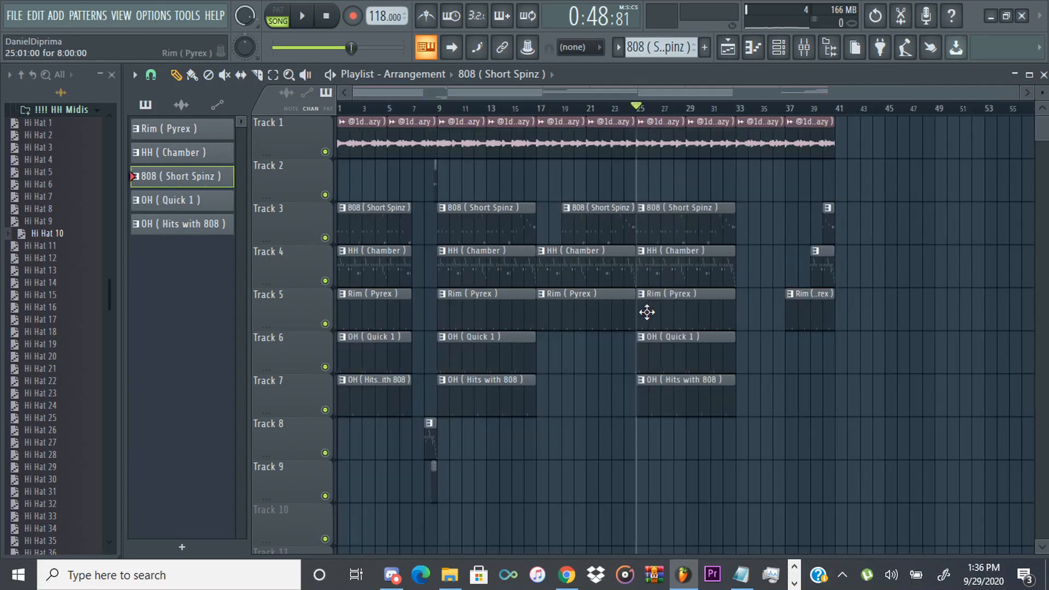
scroll(777, 321, up, 2)
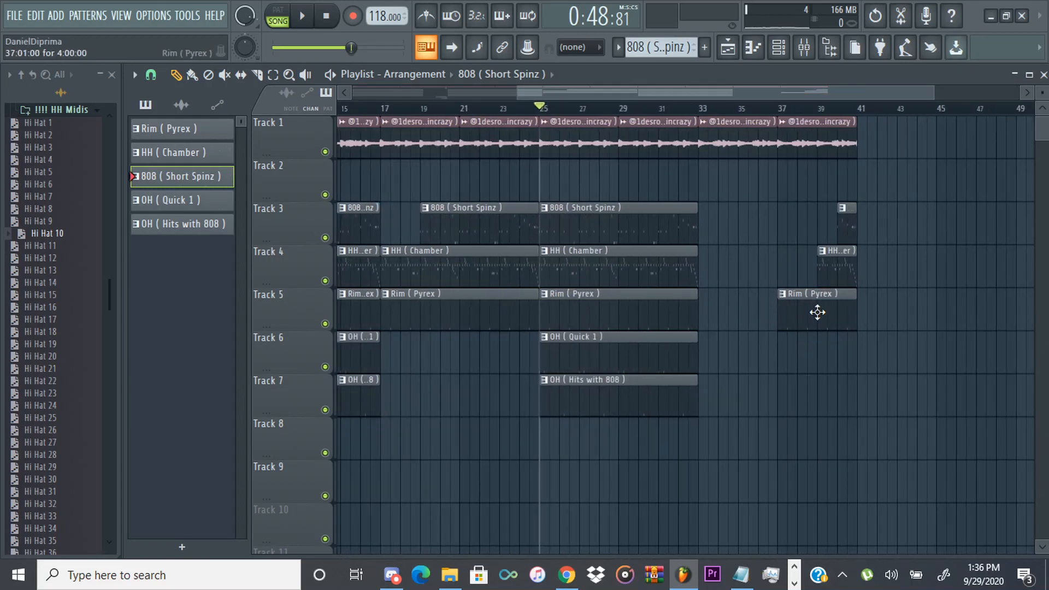
scroll(837, 229, down, 3)
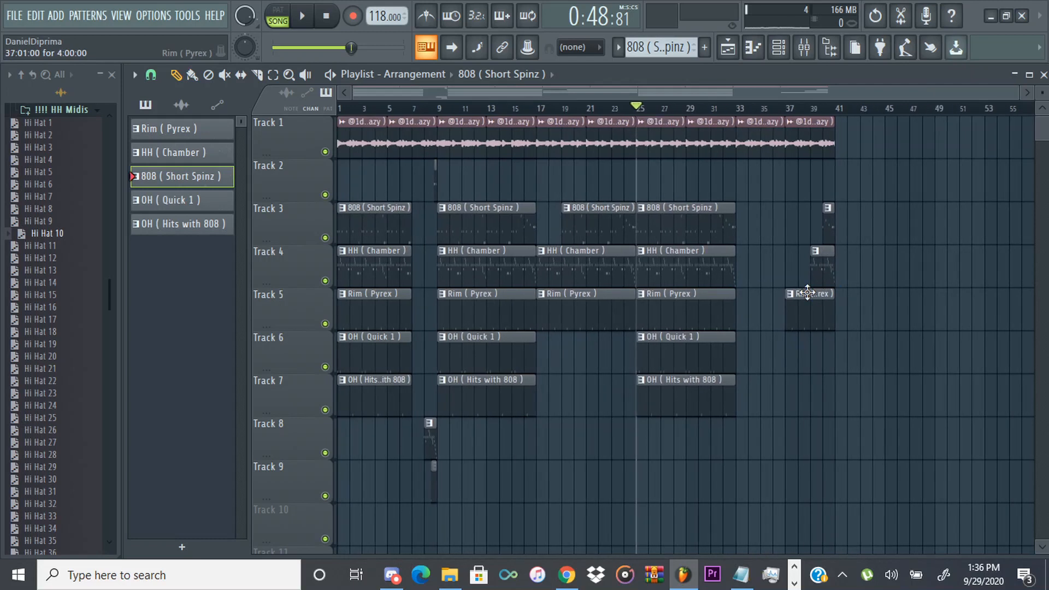
Play part of the bar 25 section and trim its Track 4 HH (Chamber) clip to start at bar 27.
key(space)
click(690, 108)
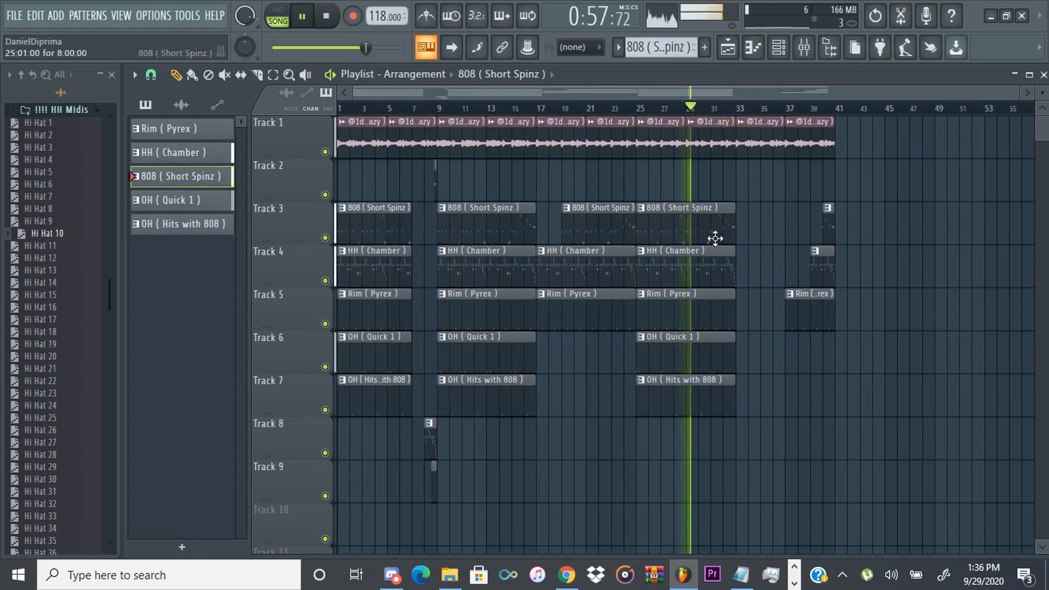
key(space)
click(646, 109)
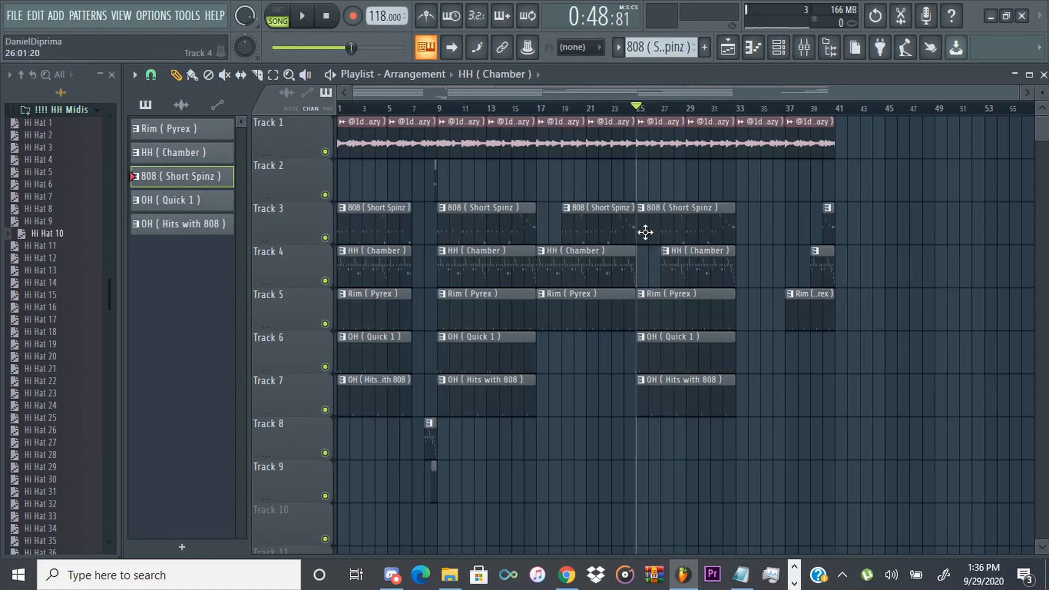
Play the arrangement through its final section up to the ending before bar 41.
drag(641, 117, 594, 119)
key(space)
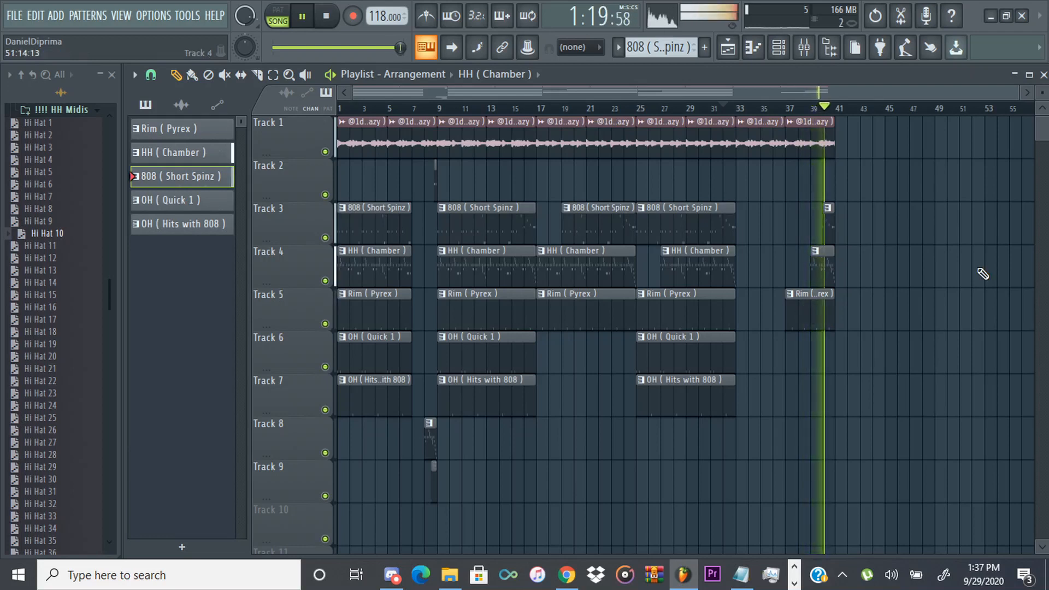
key(space)
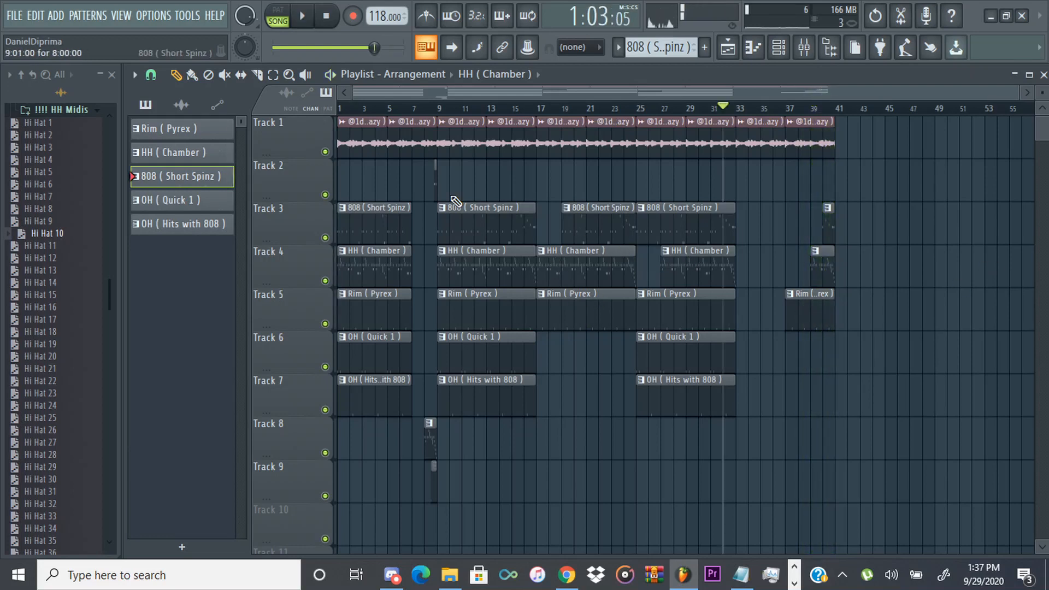
Copy the full bars 9–17 section on Tracks 1 and 3–7 to bar 41 and play its start.
drag(449, 136, 531, 473)
key(ctrl+c)
key(ctrl+v)
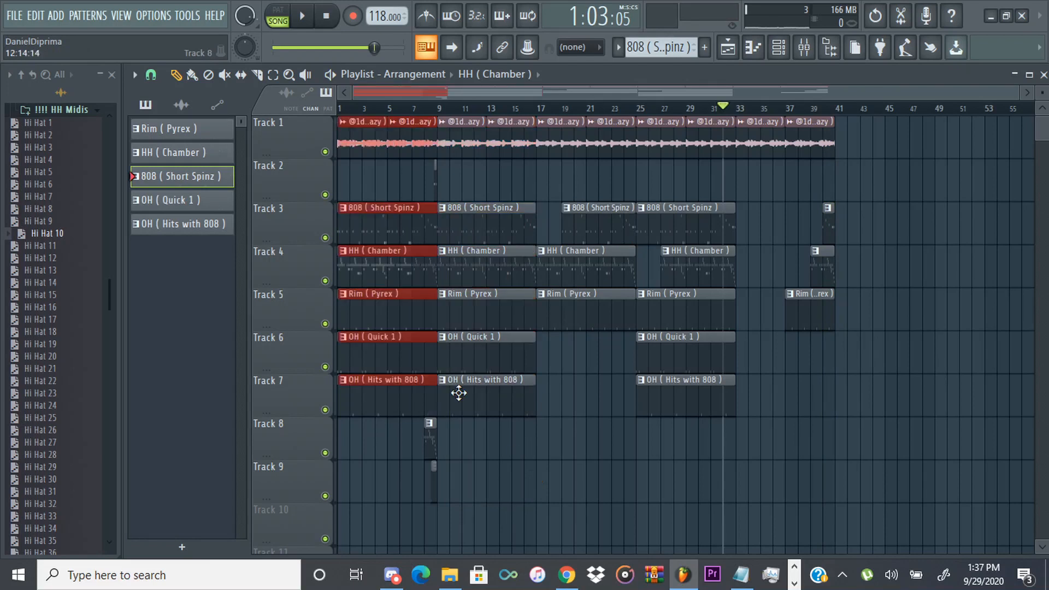
click(775, 109)
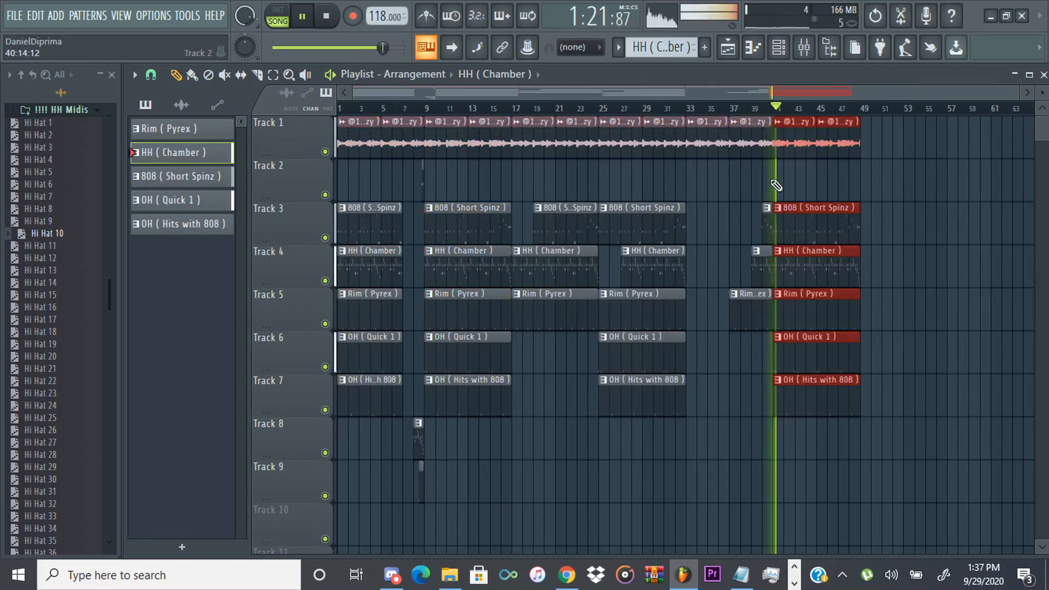
key(space)
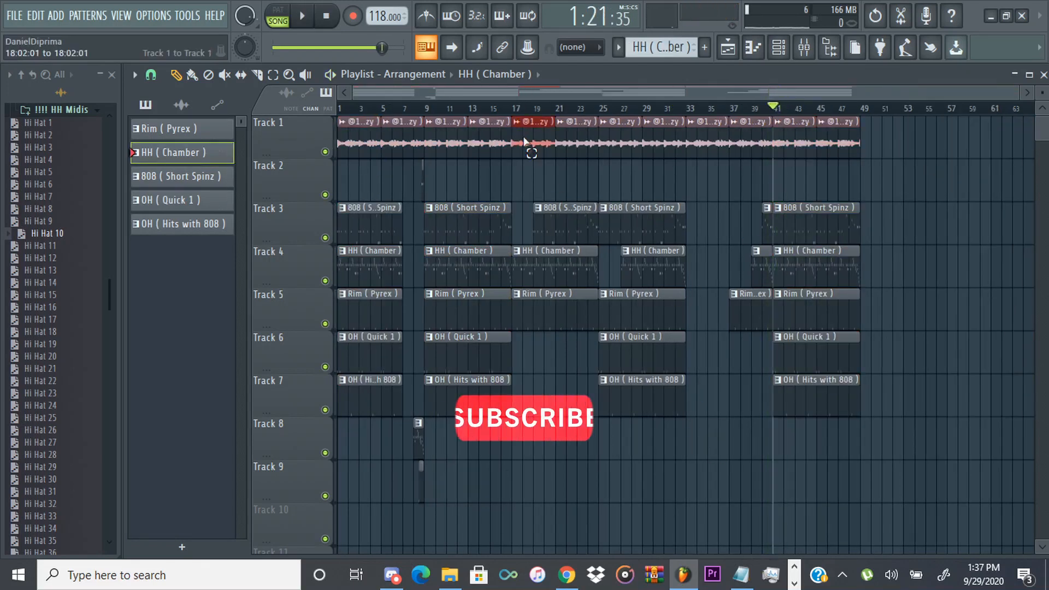
Copy the section between bars 17 and 33 to bar 49 and play parts of the copy.
drag(524, 119, 676, 463)
key(ctrl+c)
key(ctrl+v)
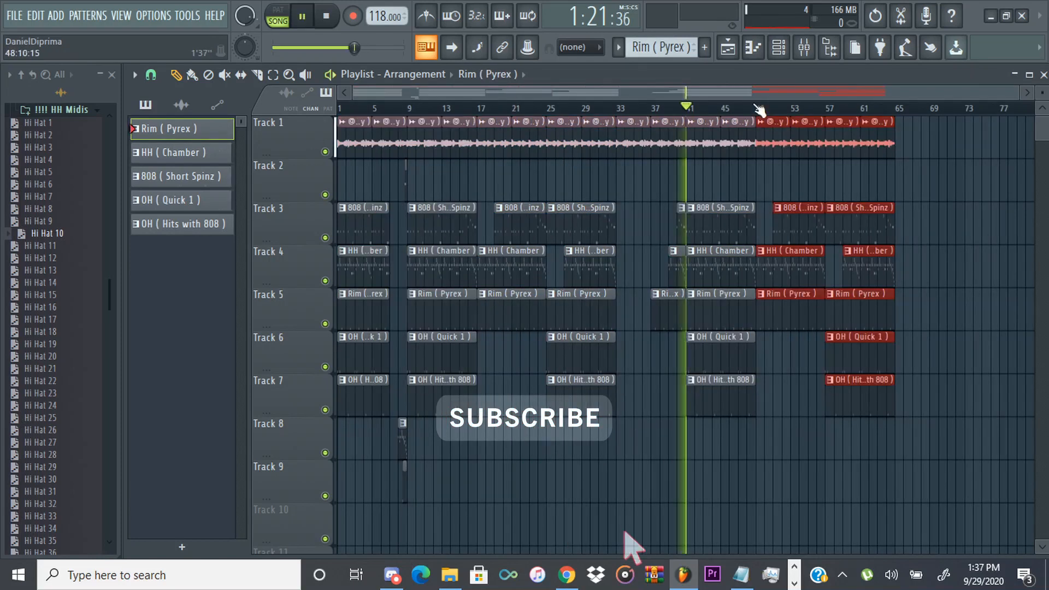
click(754, 110)
click(862, 112)
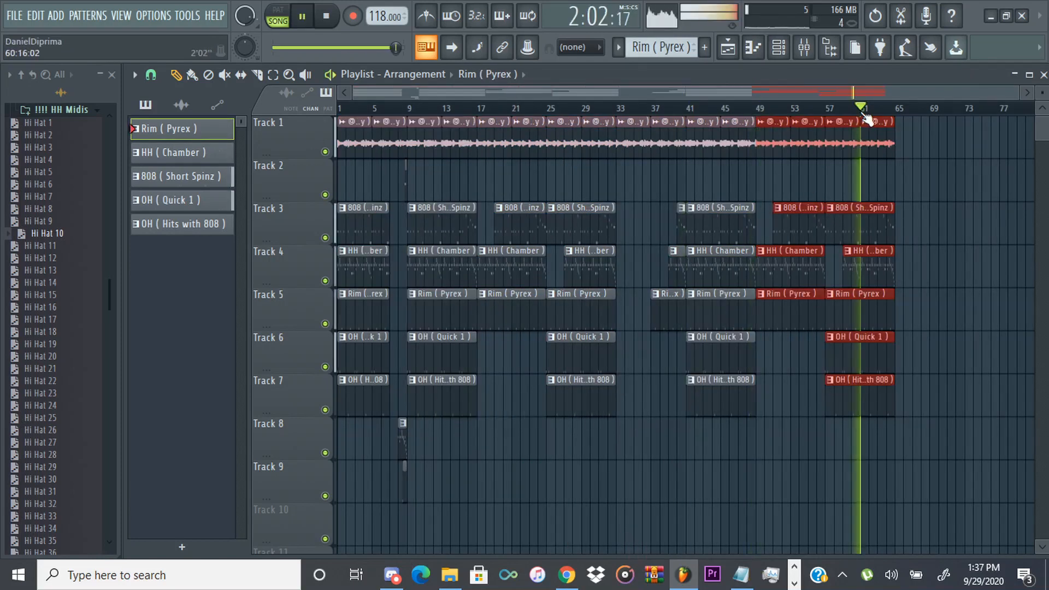
click(944, 204)
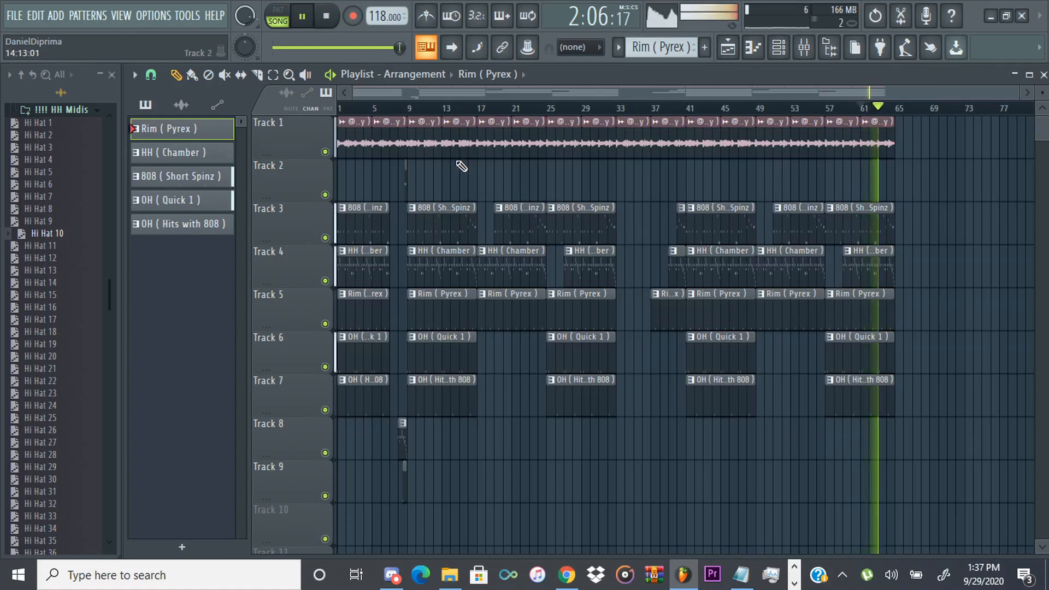
Copy the bars 9–17 section on Tracks 1 and 3–7 again, placing the copy at bar 65.
key(space)
drag(421, 118, 468, 413)
drag(451, 251, 381, 241)
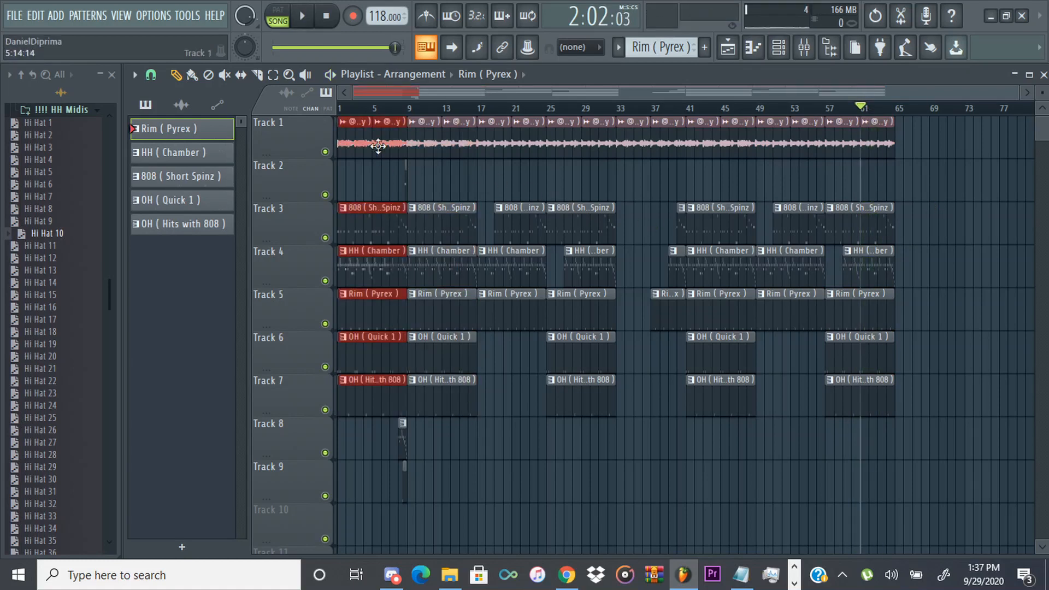
mouse_move(378, 146)
mouse_down()
mouse_move(1030, 176)
mouse_move(911, 273)
mouse_up()
key(space)
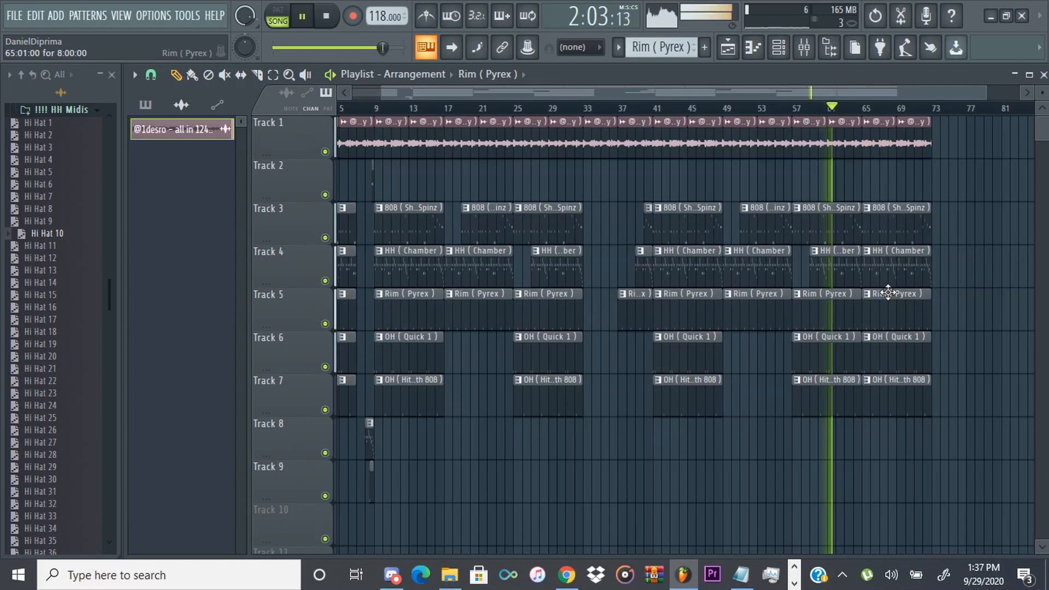
key(space)
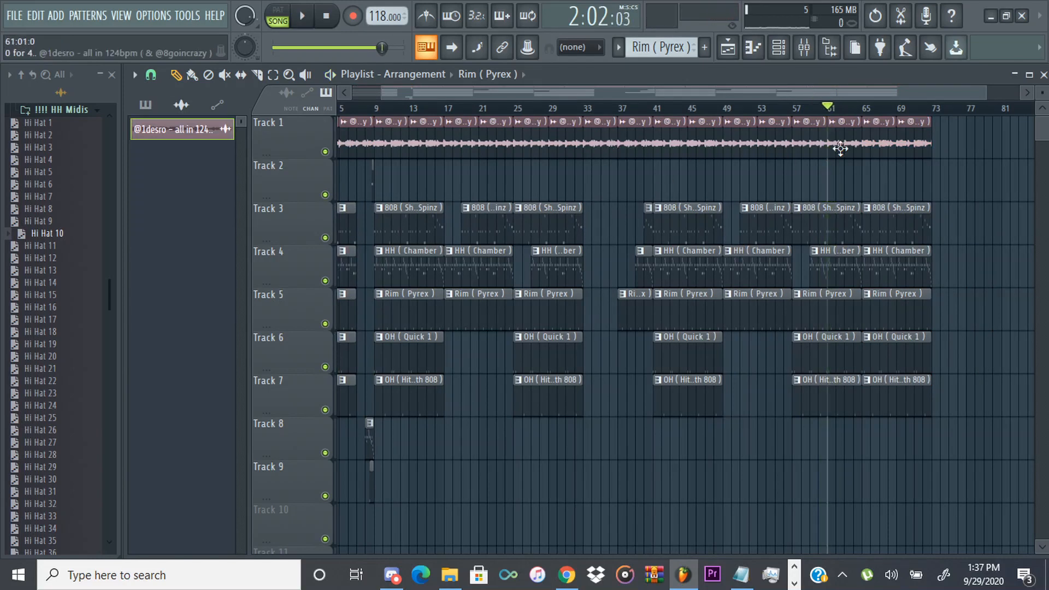
Play the transition into bar 65 and trim the preceding Track 4 HH (Chamber) clip to end at bar 63.
click(853, 109)
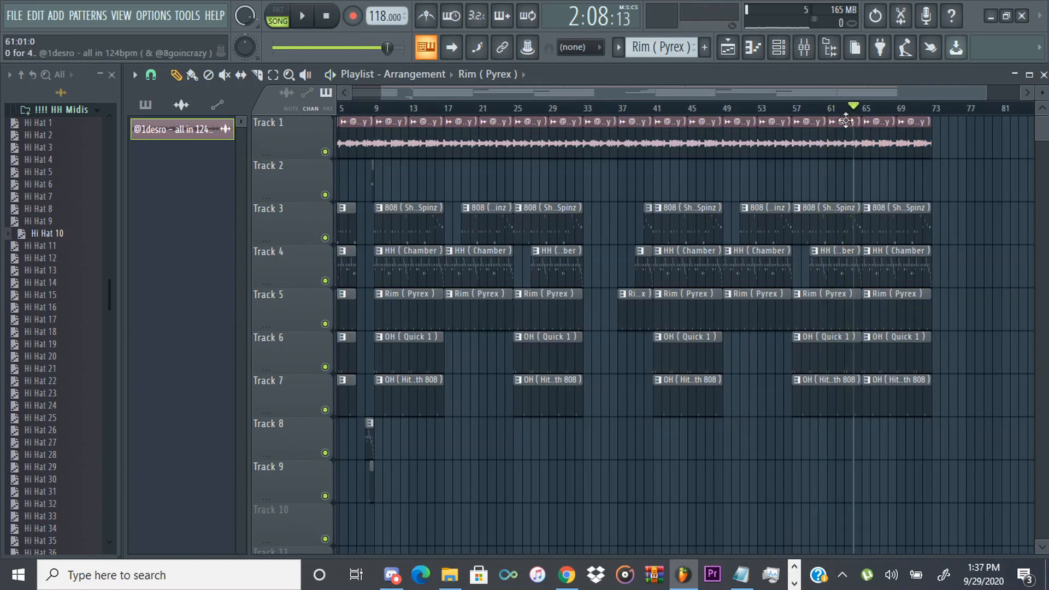
drag(856, 107, 864, 112)
key(space)
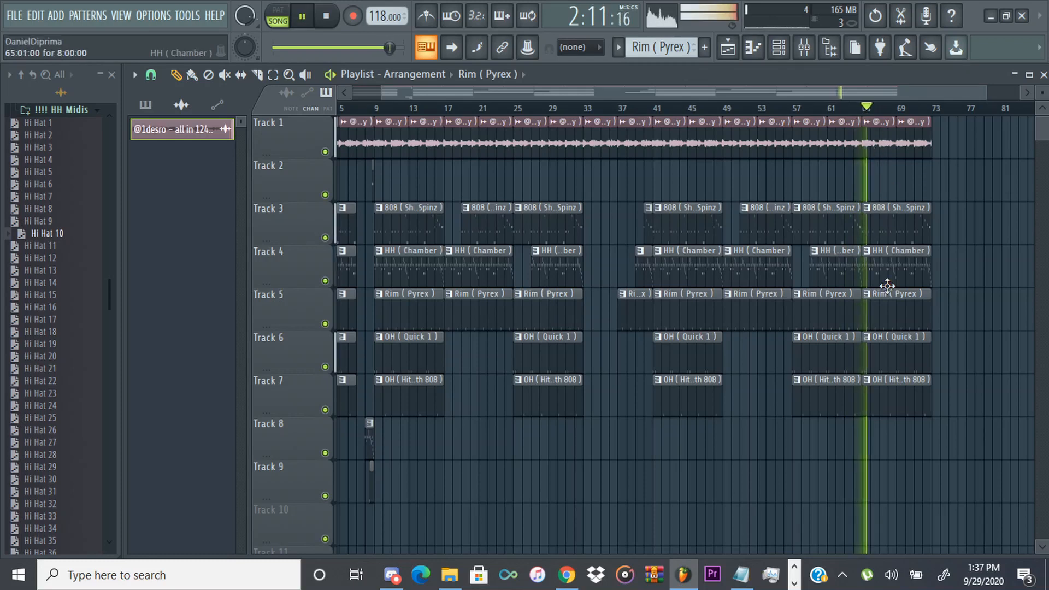
scroll(881, 284, up, 4)
key(space)
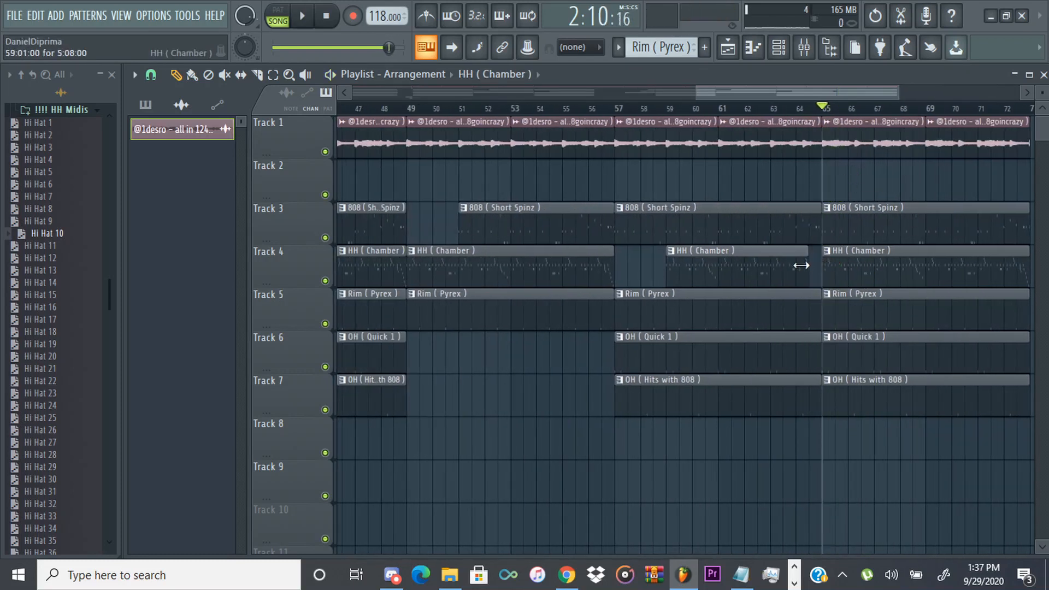
scroll(775, 262, down, 4)
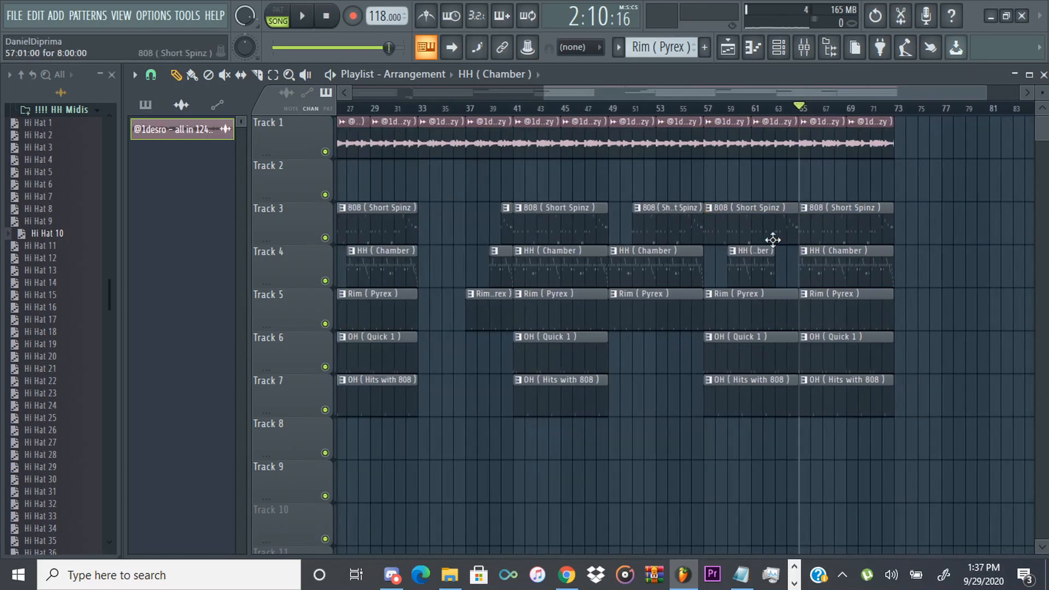
Play the arrangement through the trimmed hi-hat gap and into the bar 65 section.
key(space)
scroll(805, 227, down, 2)
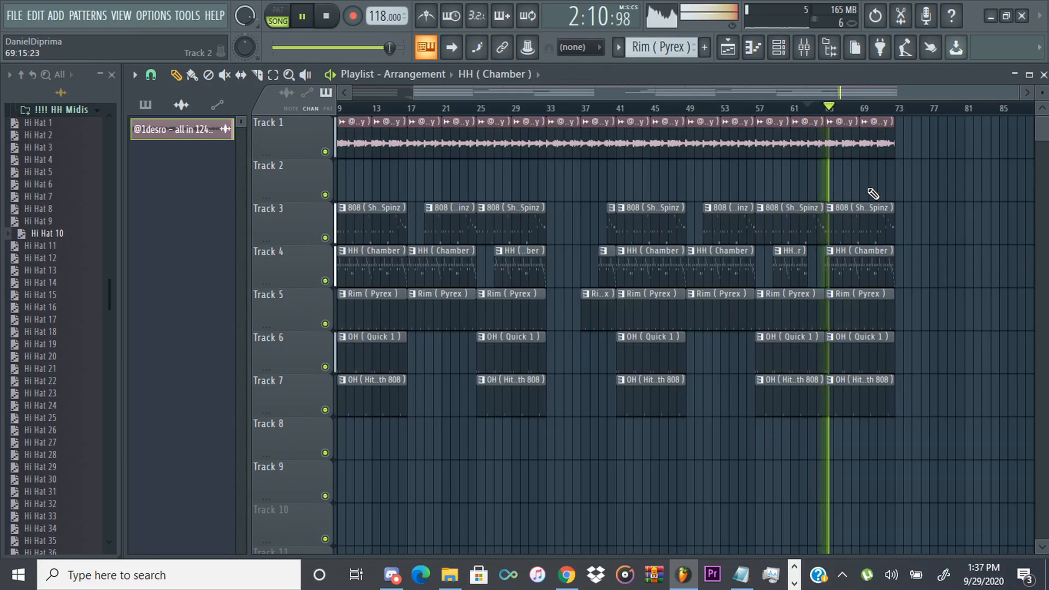
scroll(858, 194, down, 2)
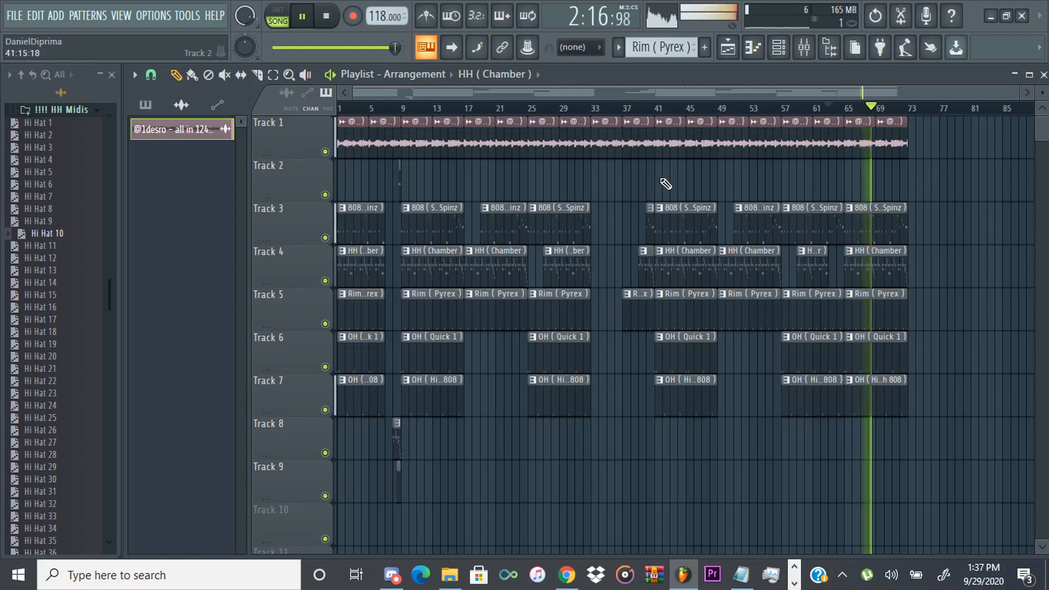
Extend the sample on Track 1 with two more clips, at bars 73 and 77, for an outro.
click(732, 143)
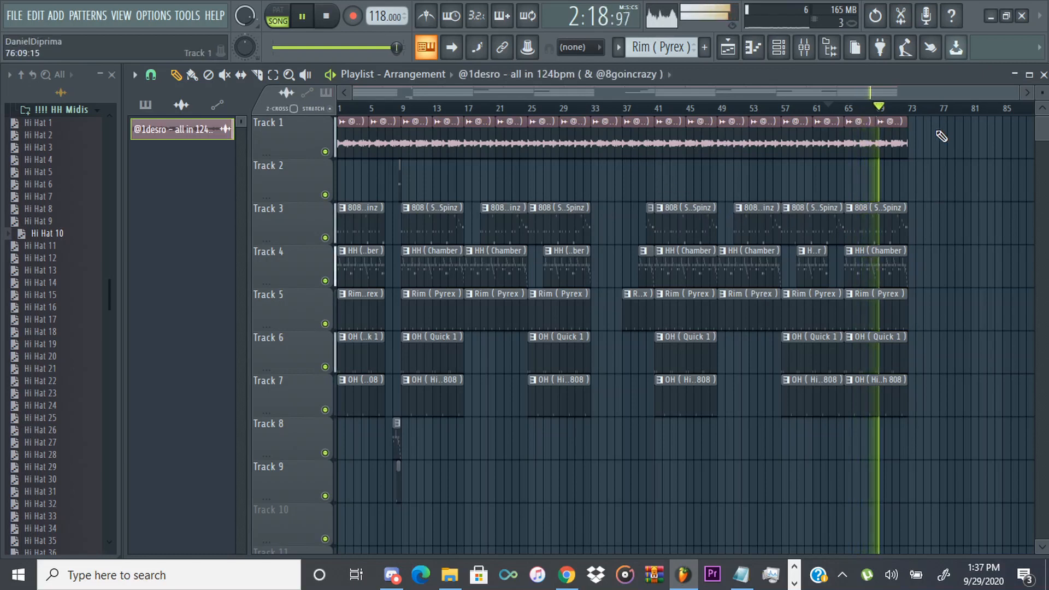
click(909, 132)
click(940, 132)
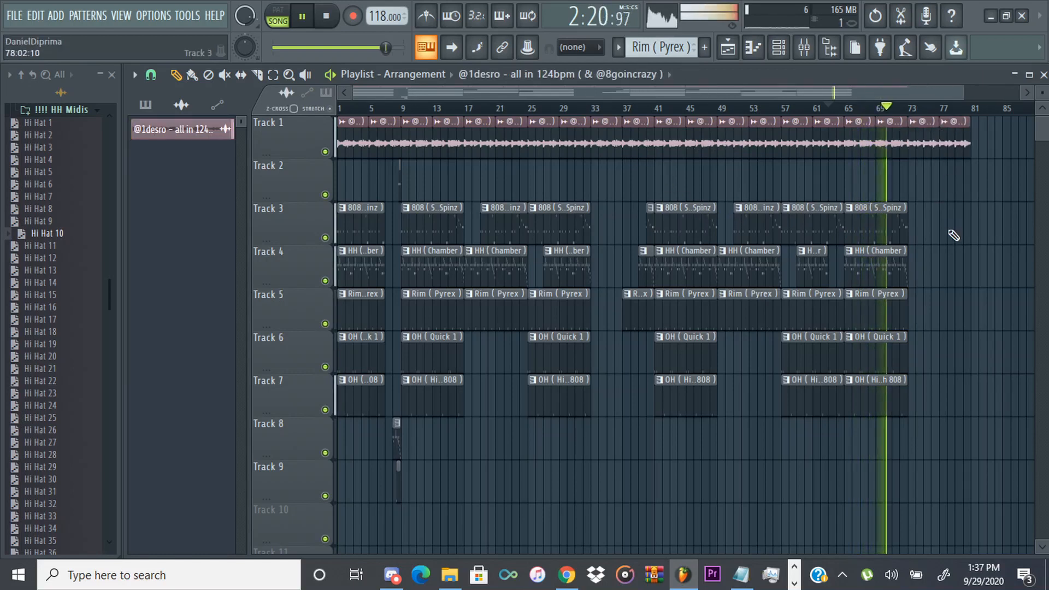
scroll(932, 301, up, 4)
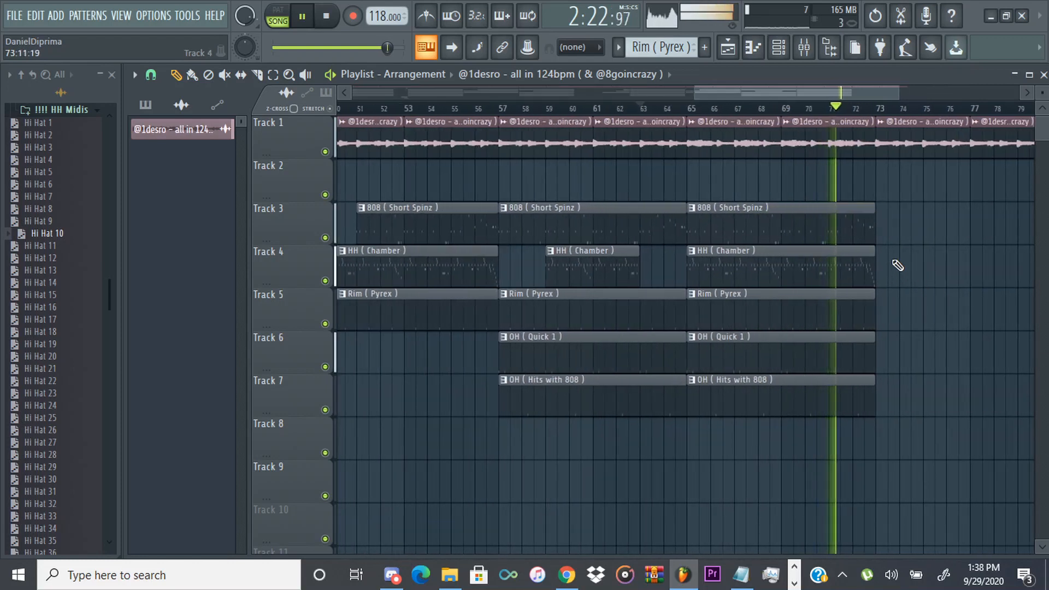
scroll(903, 271, down, 4)
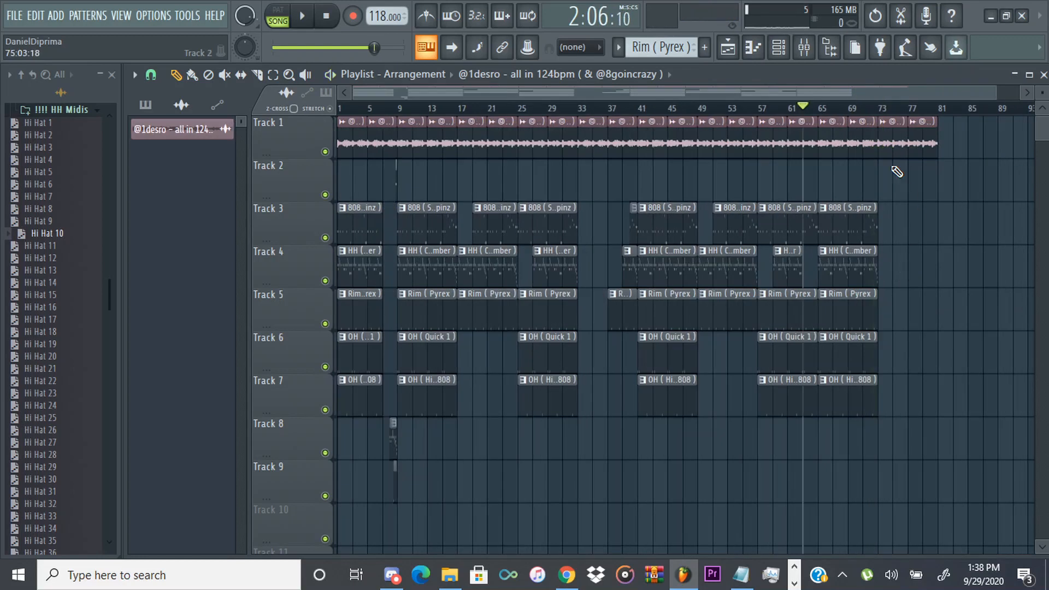
Return the playhead to the song start and place the tag sample from the Downloads "! DT Tag" folder on Track 10 around bar 5.
drag(881, 111, 848, 148)
scroll(821, 309, down, 1)
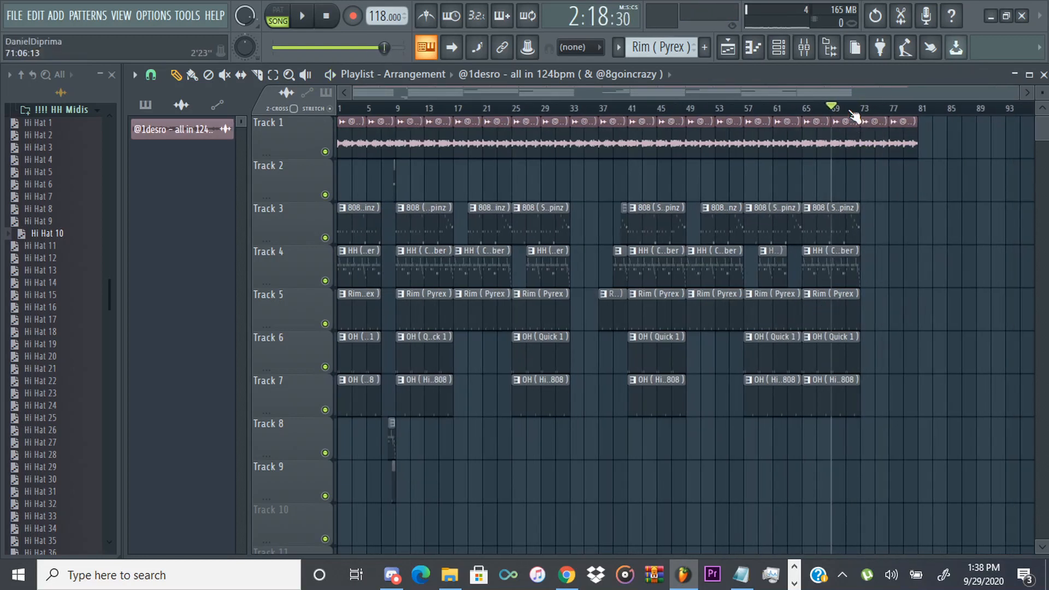
drag(836, 109, 171, 158)
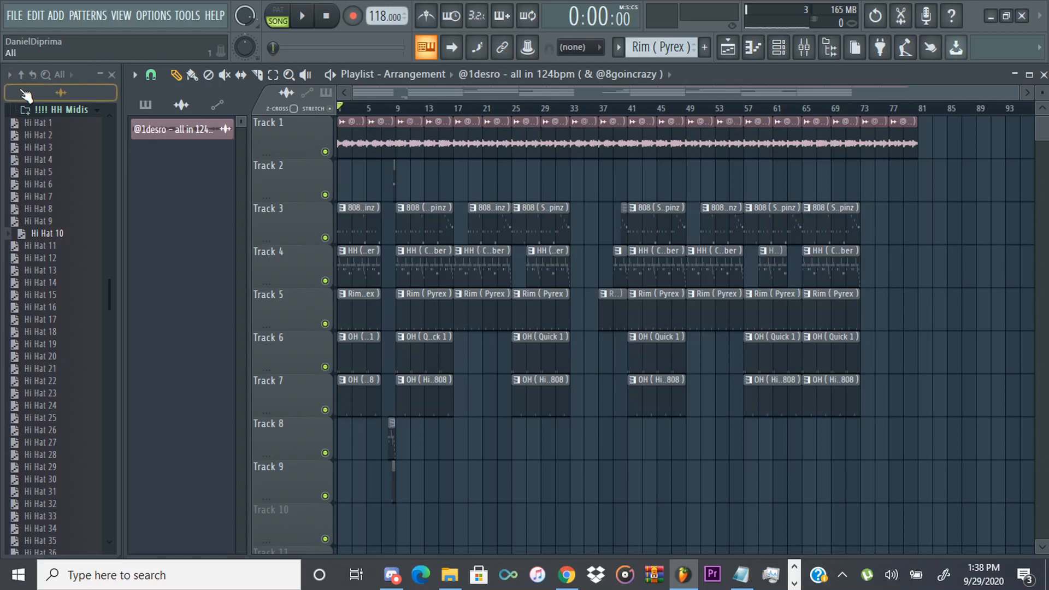
click(21, 75)
click(52, 345)
click(47, 180)
click(63, 197)
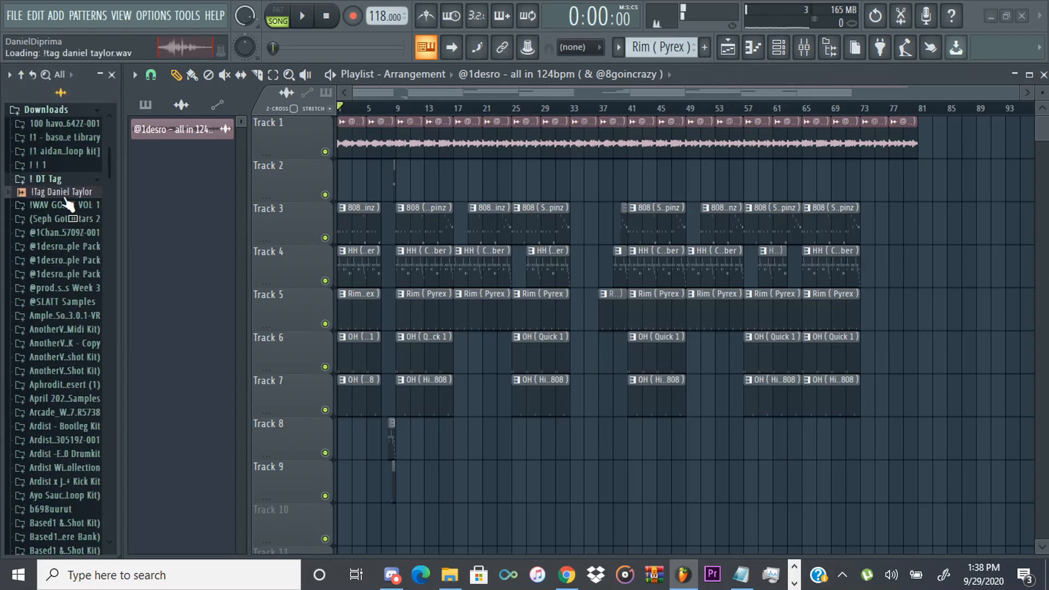
drag(65, 198, 372, 518)
Briefly play the opening and shift the Track 10 tag clip to end around bar 8, ahead of the bar 9 section.
key(space)
scroll(403, 408, down, 3)
scroll(385, 437, up, 6)
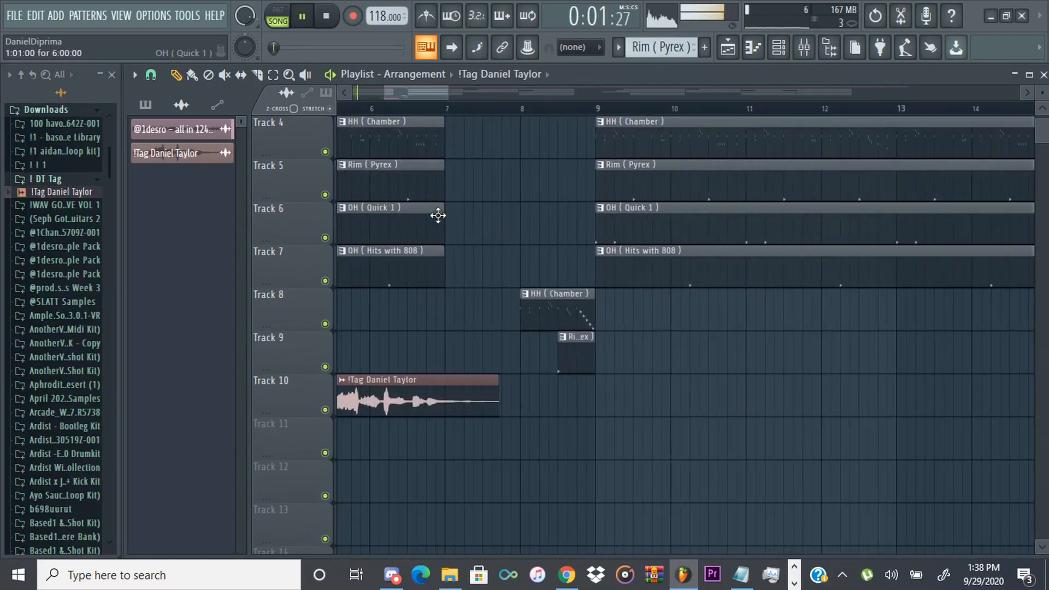
key(space)
scroll(374, 130, down, 5)
scroll(401, 380, down, 2)
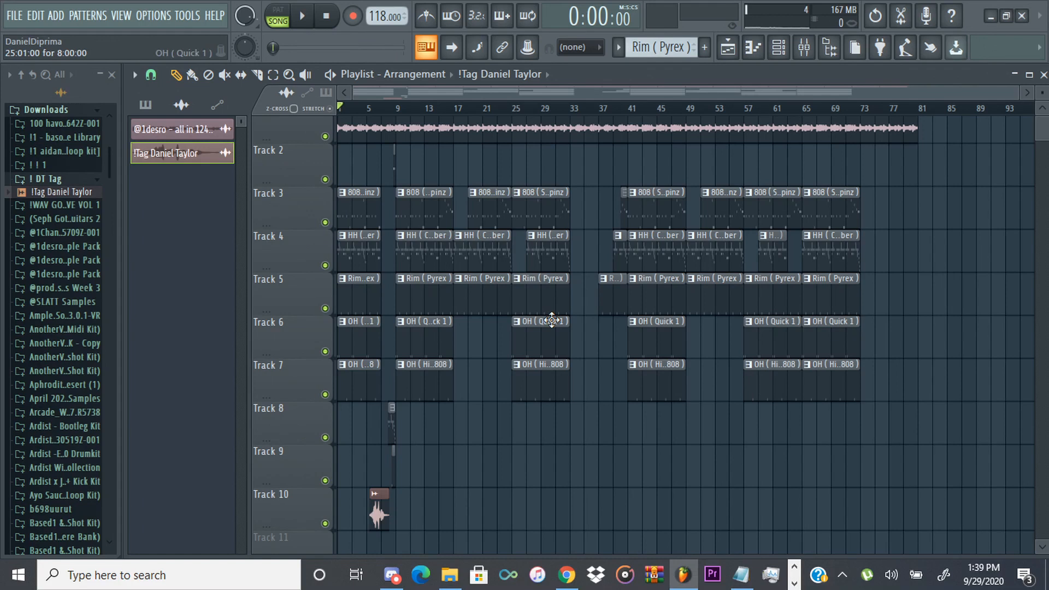
scroll(719, 313, up, 1)
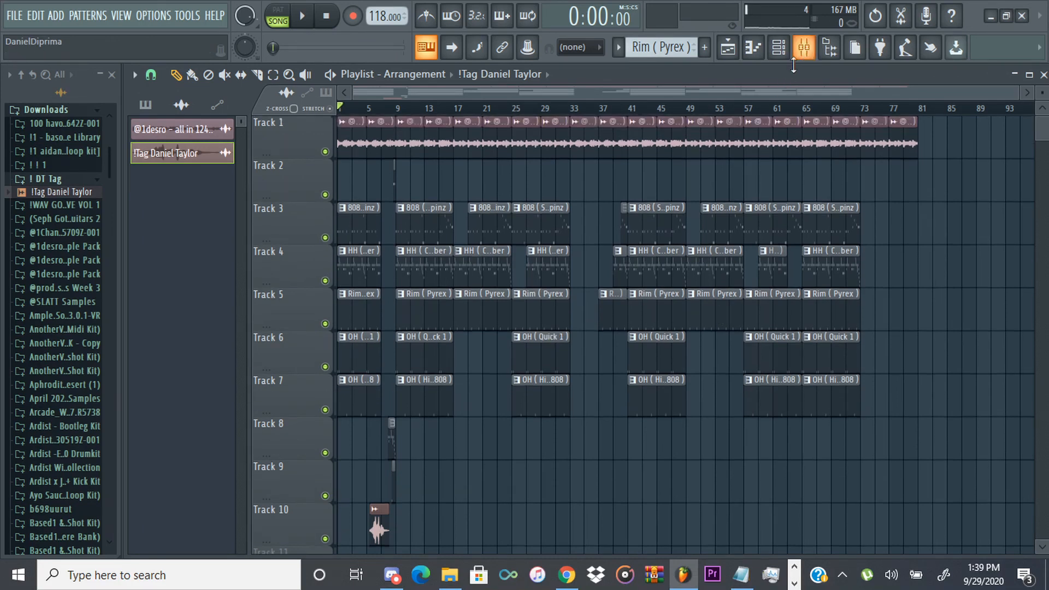